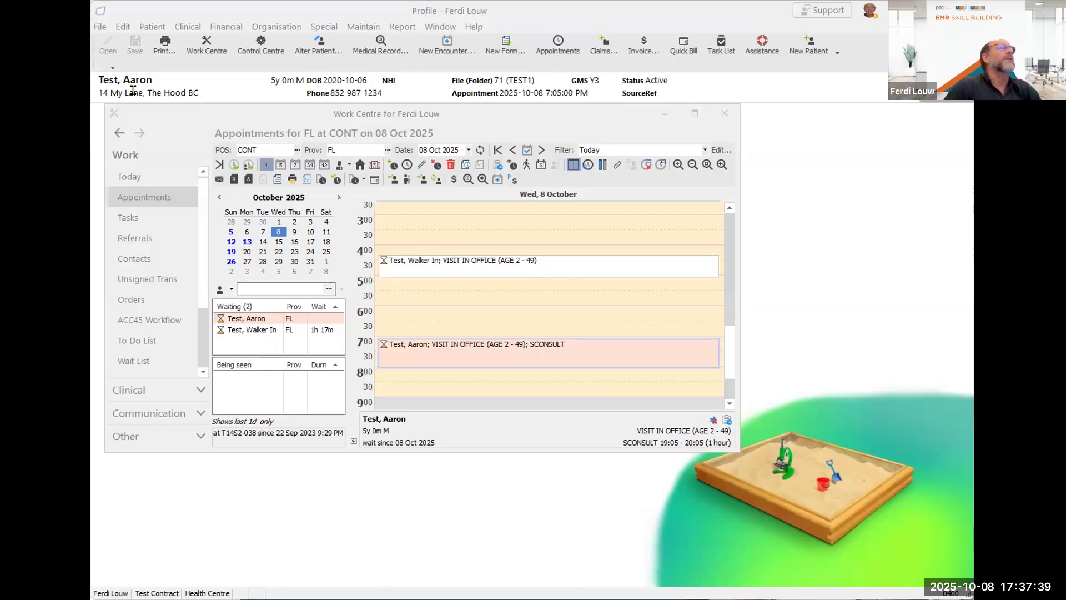
Step: Start a new encounter for the current patient and dismiss the overdue intervention alerts
{"action": "left_click", "coordinate": [443, 44]}
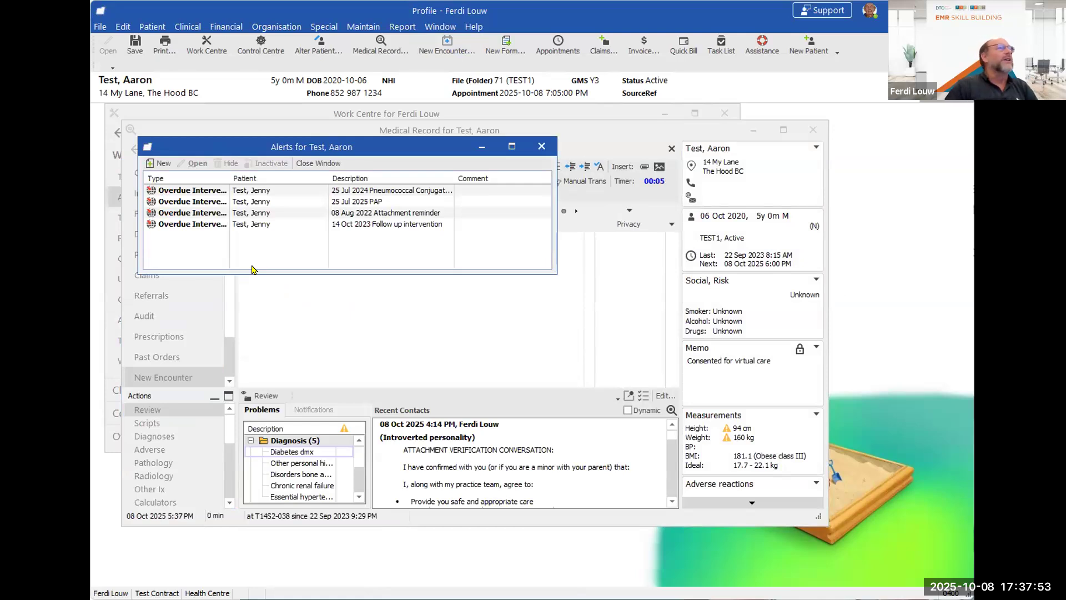
{"action": "left_click", "coordinate": [541, 146]}
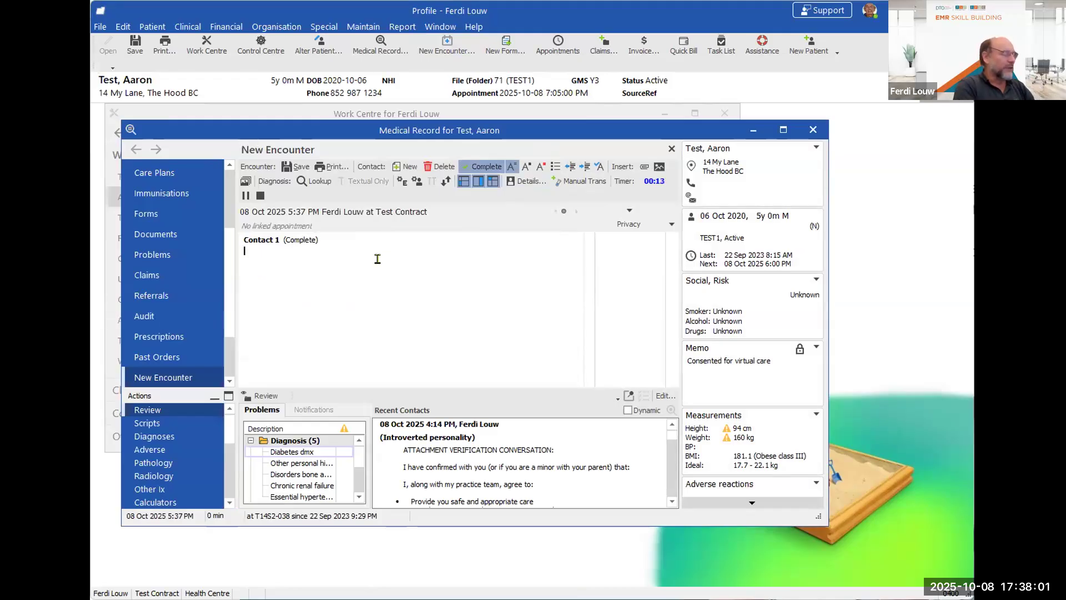
Step: Expand the typing template code "at" in the encounter note to insert the attachment verification conversation, and clear the inserted text
{"action": "type", "text": "at"}
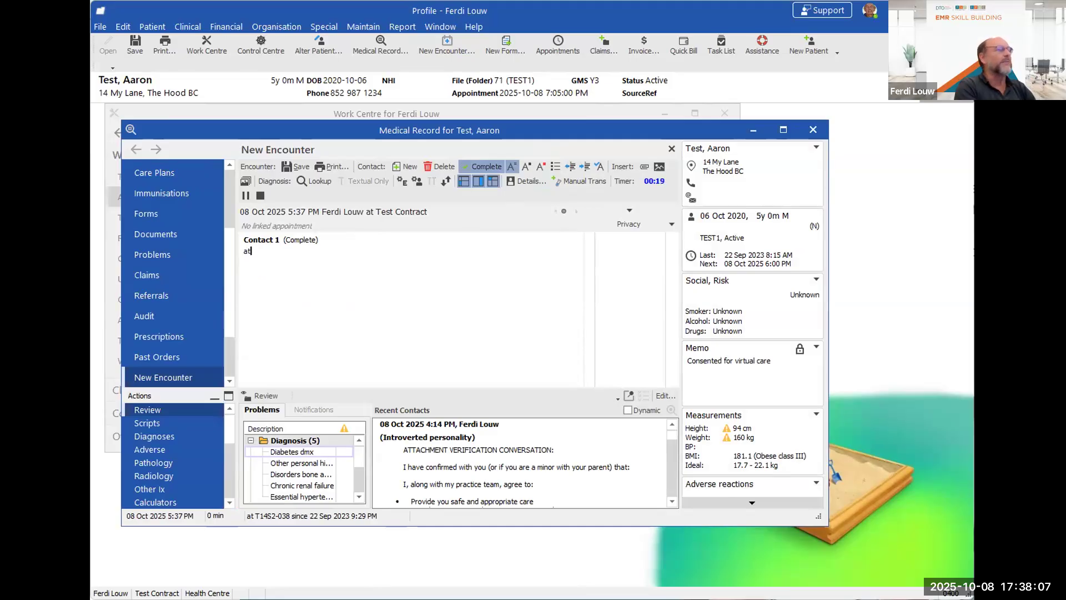
{"action": "key", "text": "F3"}
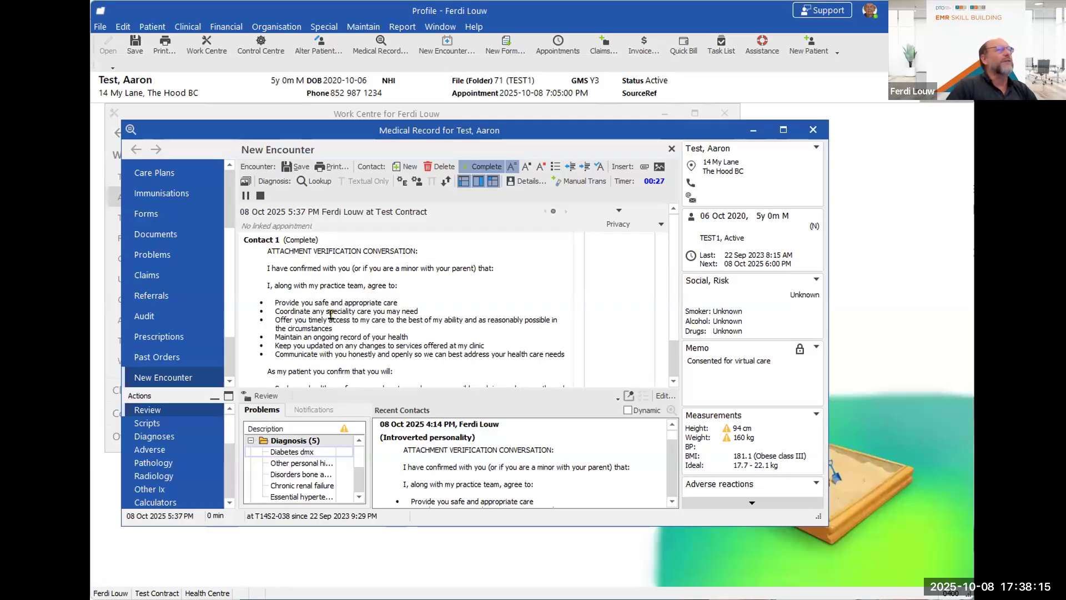
{"action": "scroll", "coordinate": [346, 309], "scroll_direction": "down", "scroll_amount": 1}
{"action": "scroll", "coordinate": [345, 309], "scroll_direction": "down", "scroll_amount": 3}
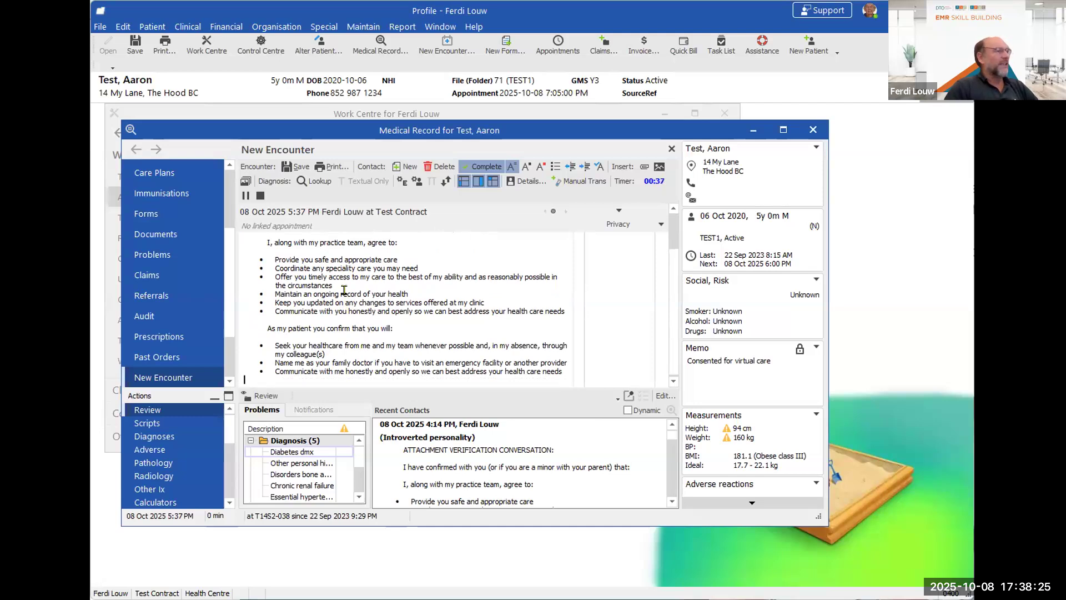
{"action": "key", "text": "ctrl+a"}
{"action": "key", "text": "Delete"}
Step: Insert the initials, date and time stamp twice on separate lines with the code "idt", and clear the note
{"action": "key", "text": "Return"}
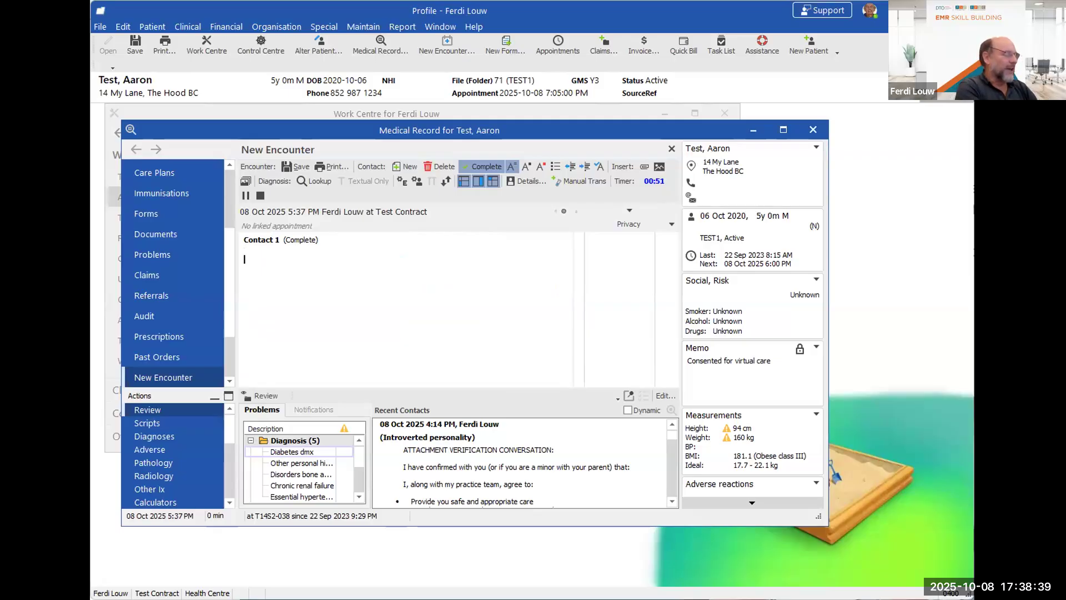
{"action": "type", "text": "dt"}
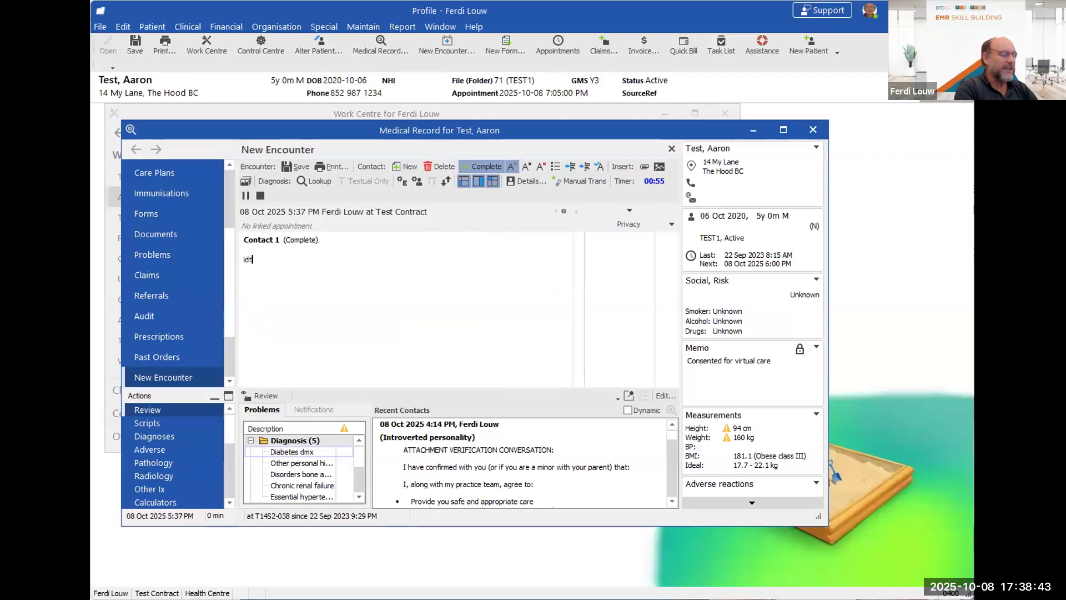
{"action": "key", "text": "space"}
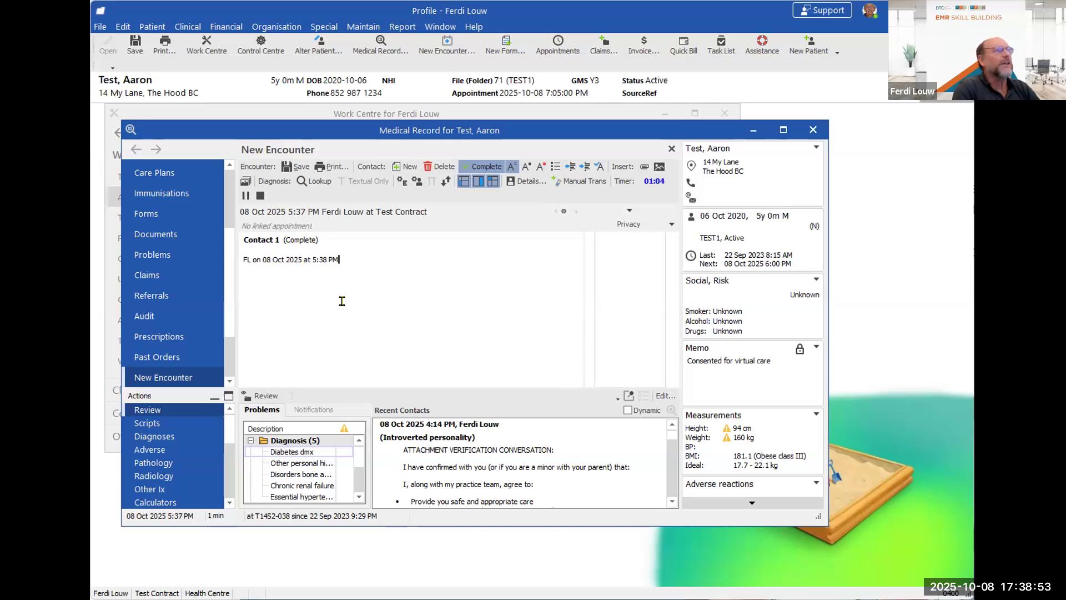
{"action": "key", "text": "Return"}
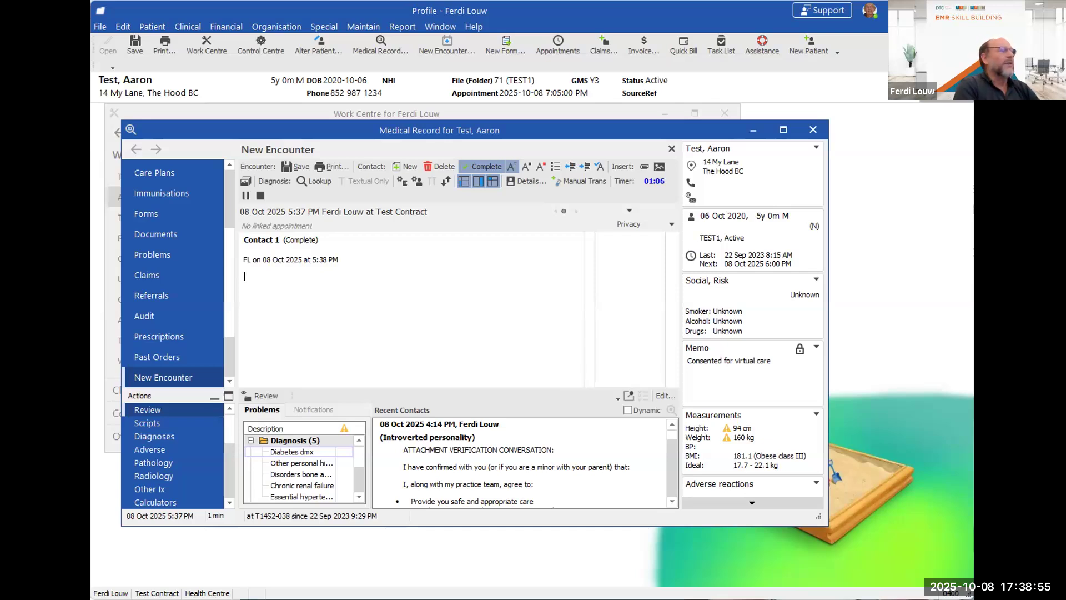
{"action": "type", "text": "idy"}
{"action": "key", "text": "BackSpace"}
{"action": "type", "text": "t\\"}
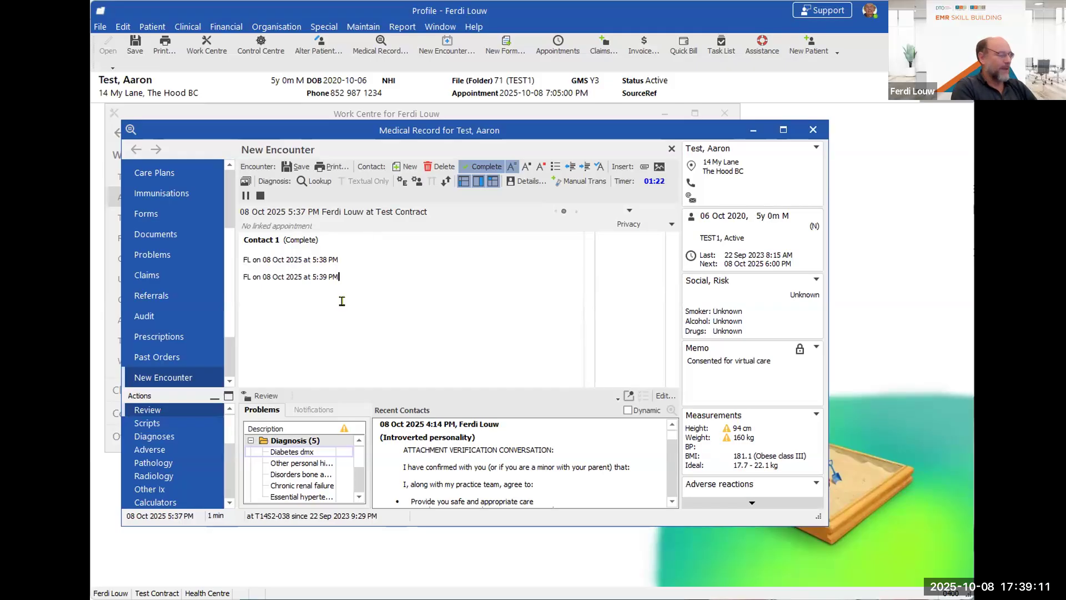
{"action": "key", "text": "ctrl+a"}
{"action": "key", "text": "Delete"}
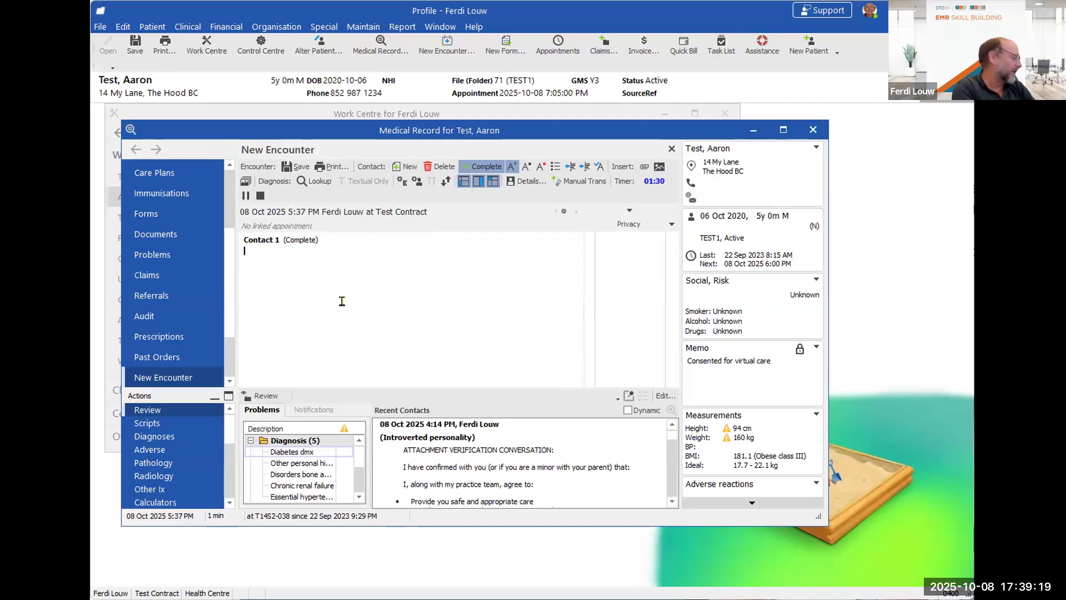
Step: Enter the heading "AI consent" in the encounter note, below an empty line
{"action": "key", "text": "Return"}
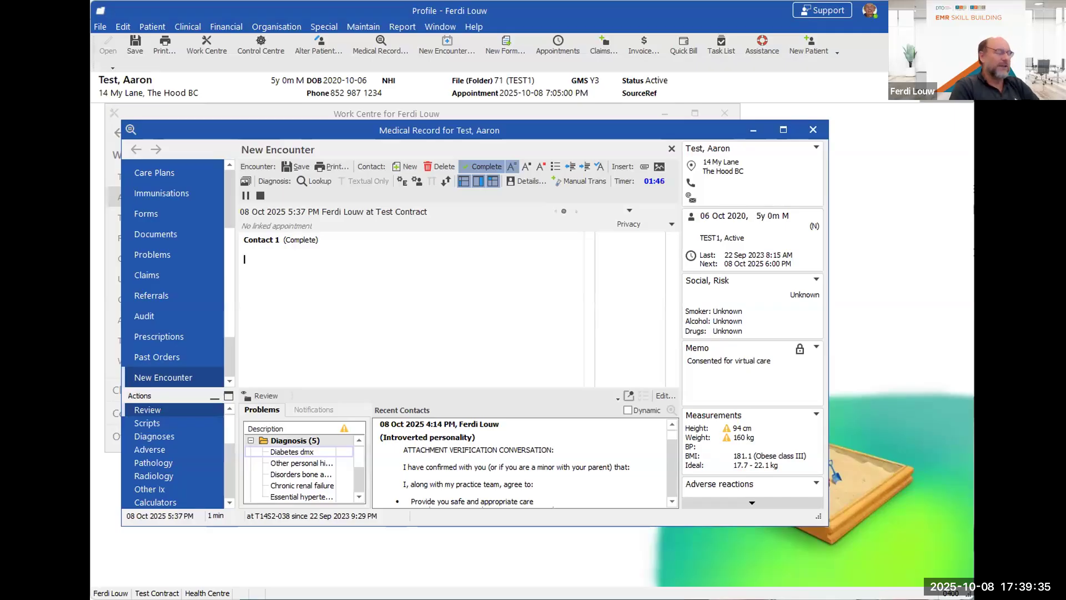
{"action": "type", "text": "AI conse"}
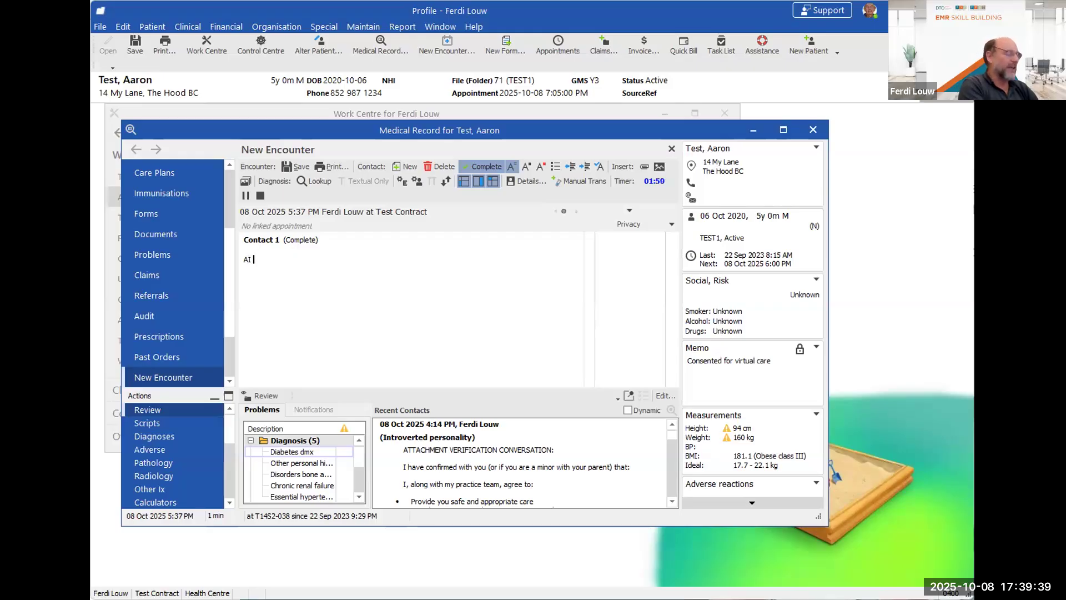
{"action": "type", "text": "nt"}
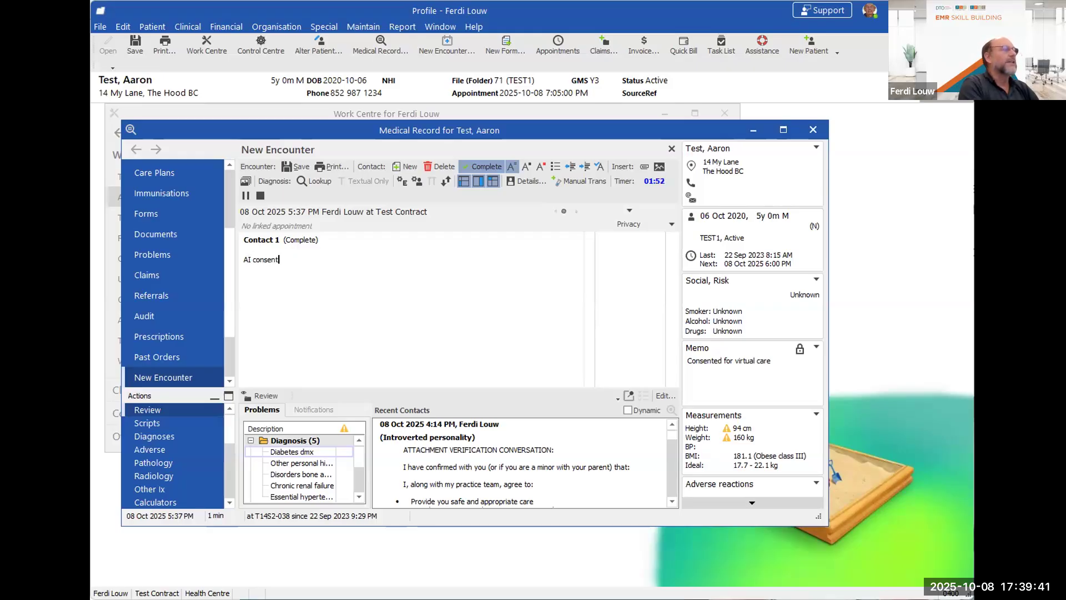
{"action": "key", "text": "Return"}
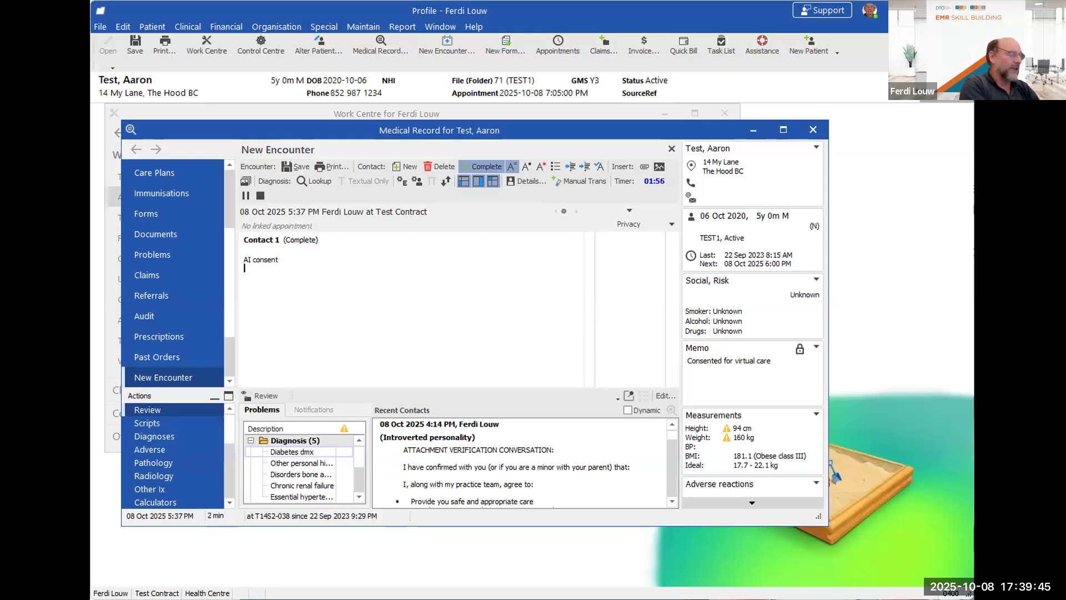
Step: Write "Pt agrees to the usuage of an AI scribe during consultations." under the AI consent heading
{"action": "type", "text": "P"}
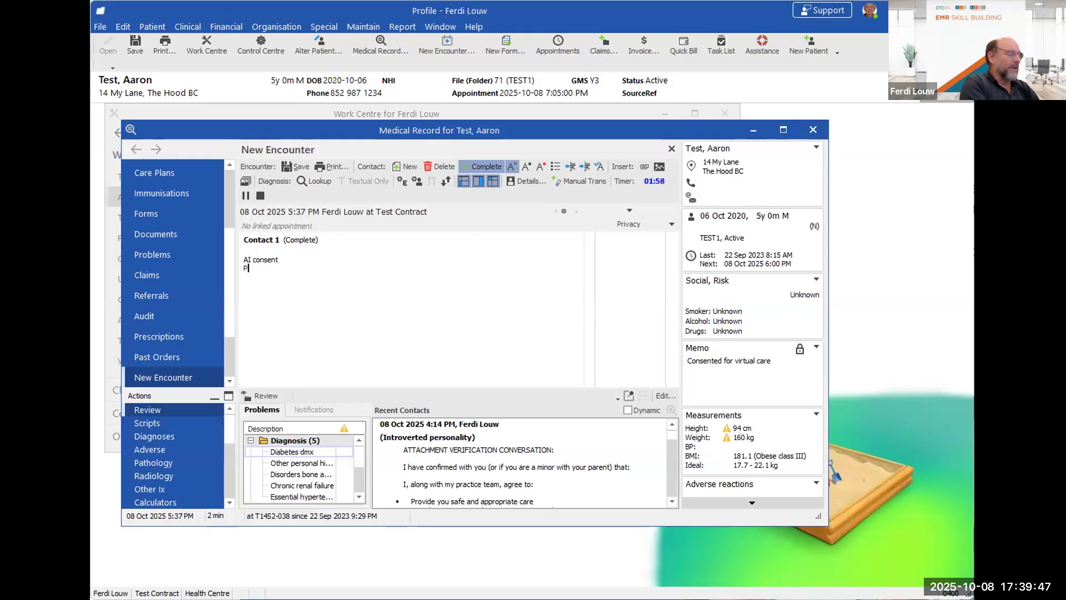
{"action": "type", "text": "t agree"}
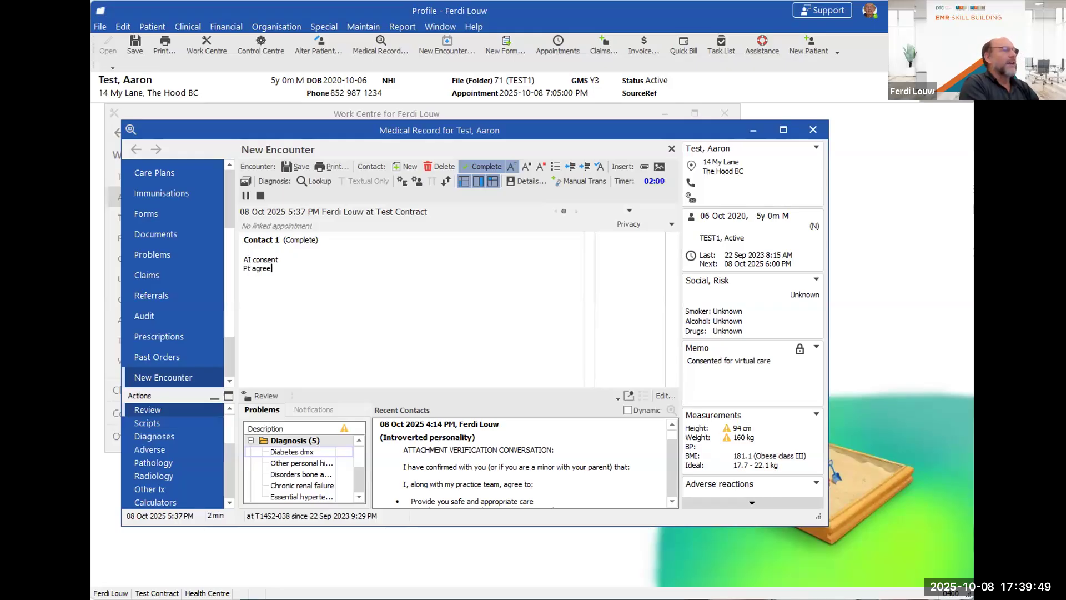
{"action": "type", "text": "s to the usauge"}
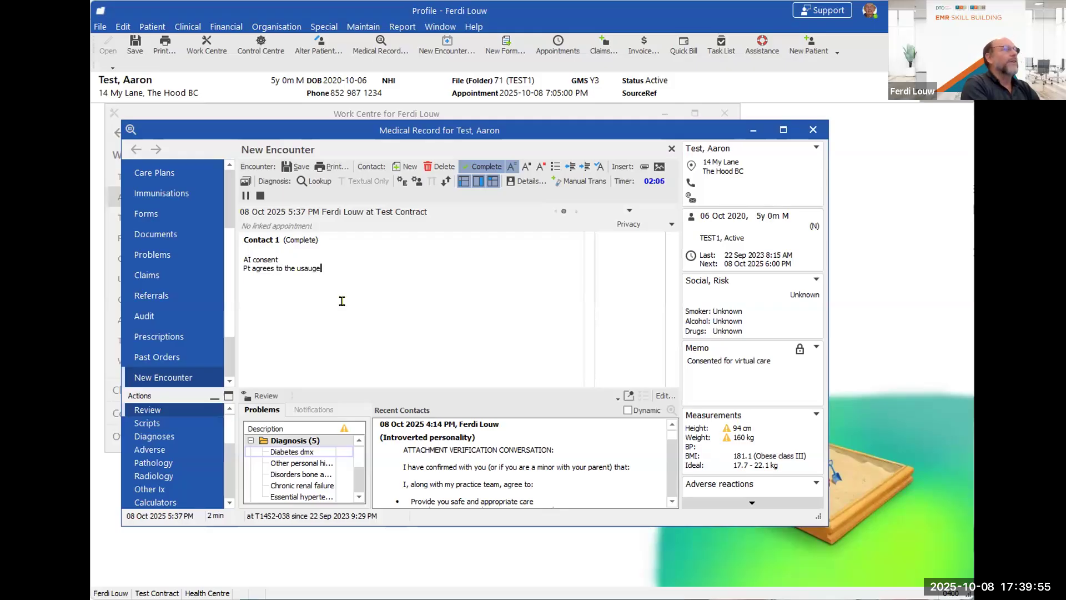
{"action": "key", "text": "BackSpace"}
{"action": "key", "text": "BackSpace"}
{"action": "key", "text": "BackSpace"}
{"action": "key", "text": "BackSpace"}
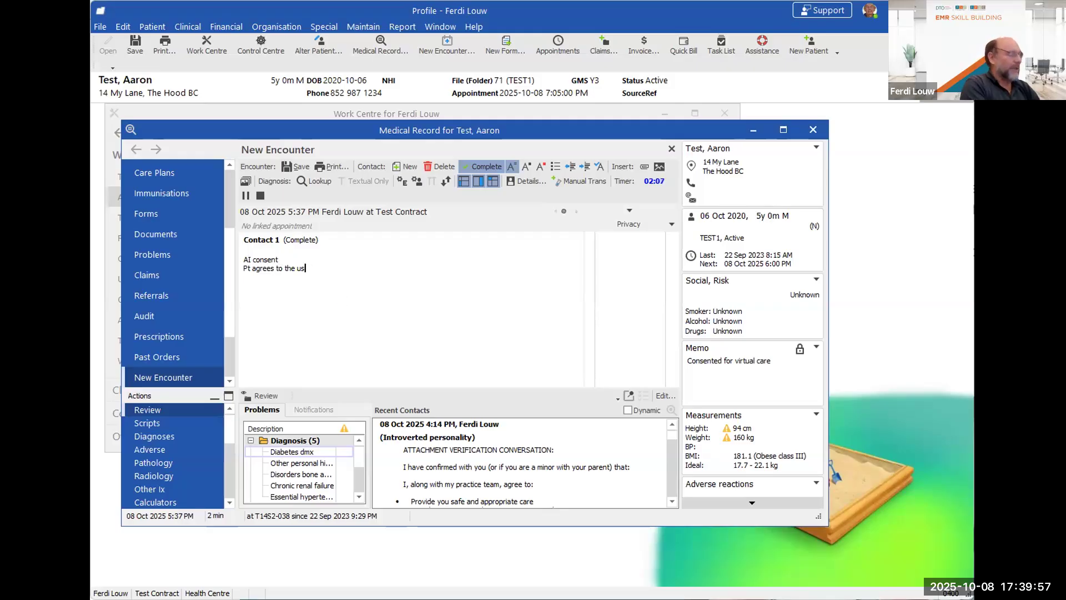
{"action": "type", "text": "sage"}
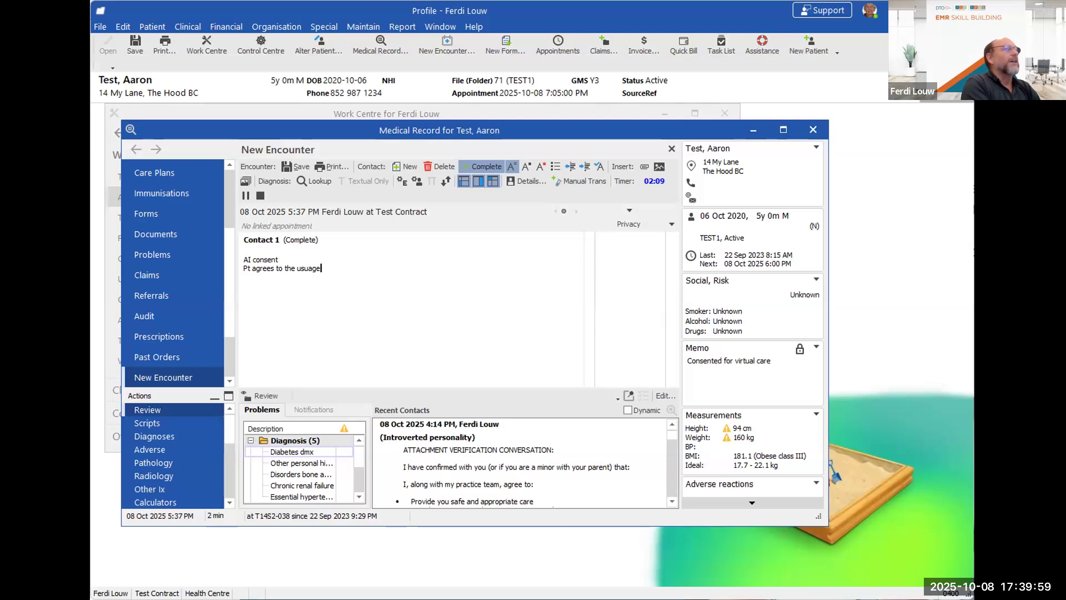
{"action": "type", "text": " of an AI scri"}
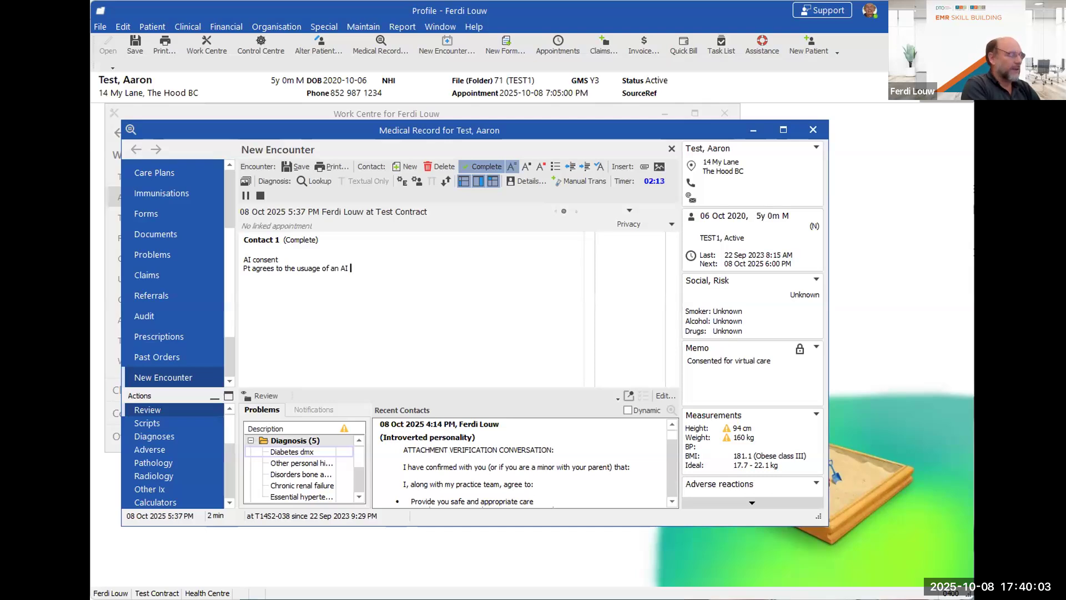
{"action": "type", "text": "b"}
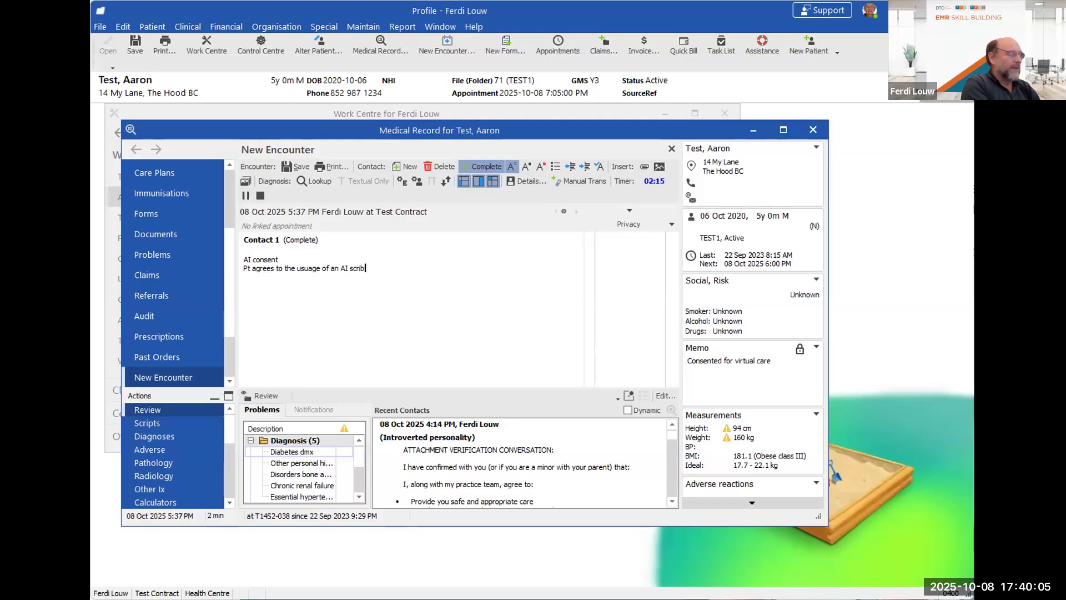
{"action": "type", "text": "e during consultations."}
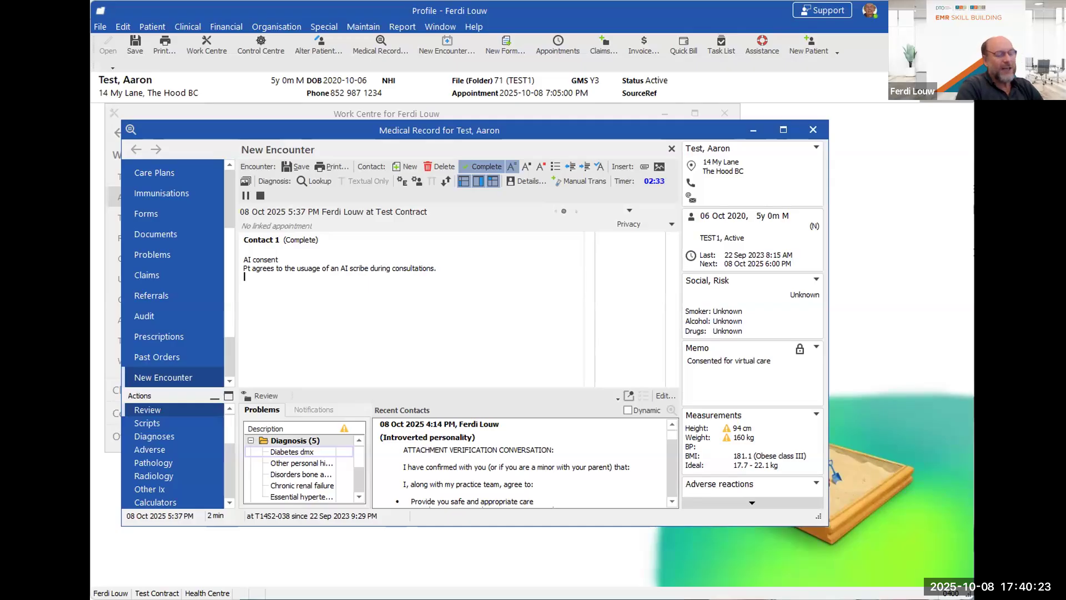
Step: Create a new typing template from the entire note text and set its code to AIC
{"action": "key", "text": "ctrl+a"}
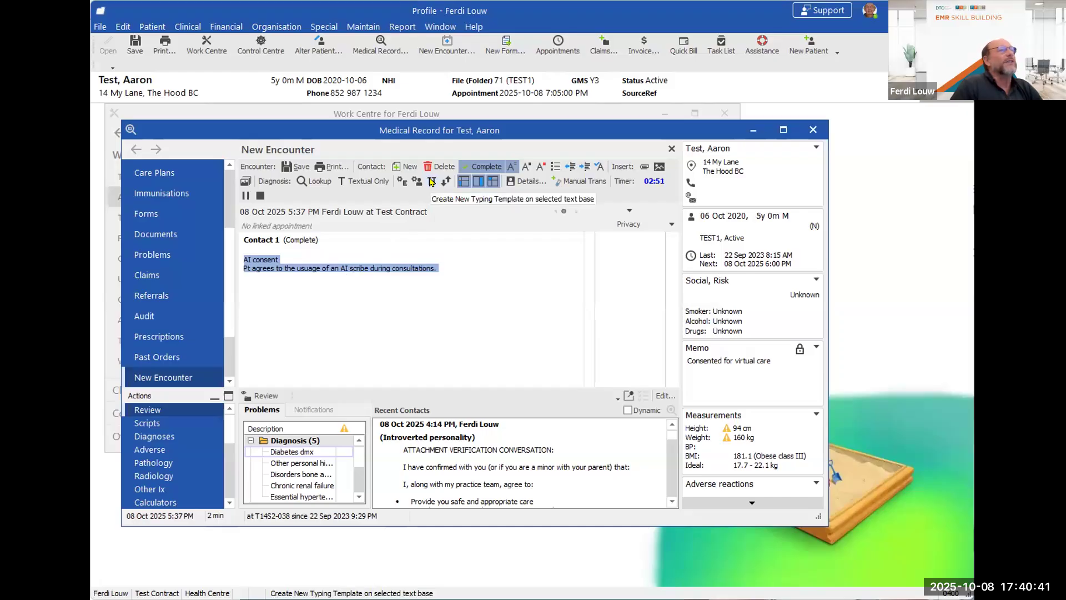
{"action": "left_click", "coordinate": [431, 181]}
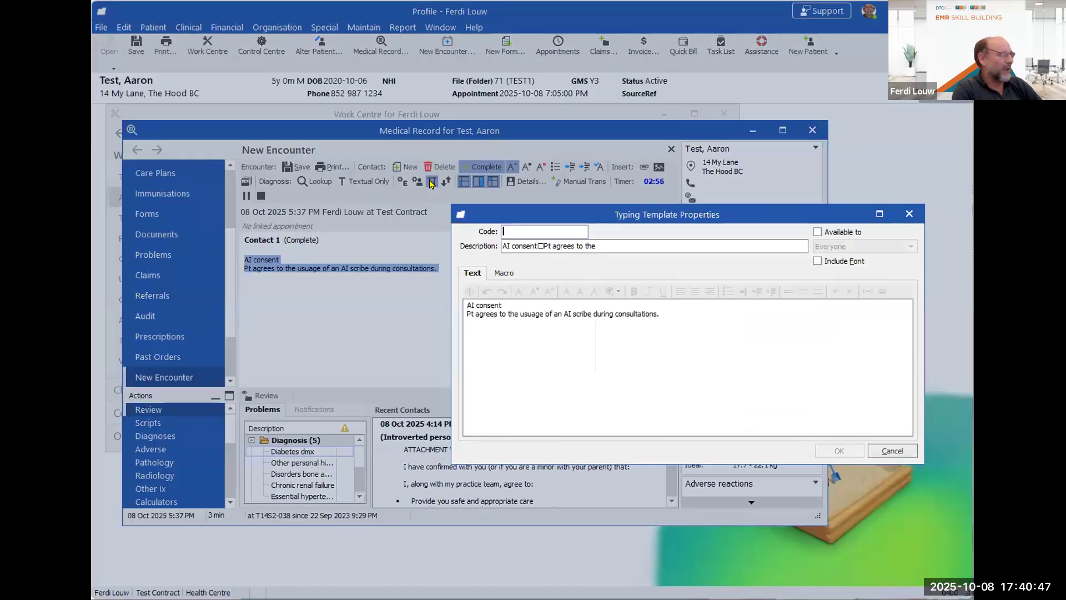
{"action": "type", "text": "AIC"}
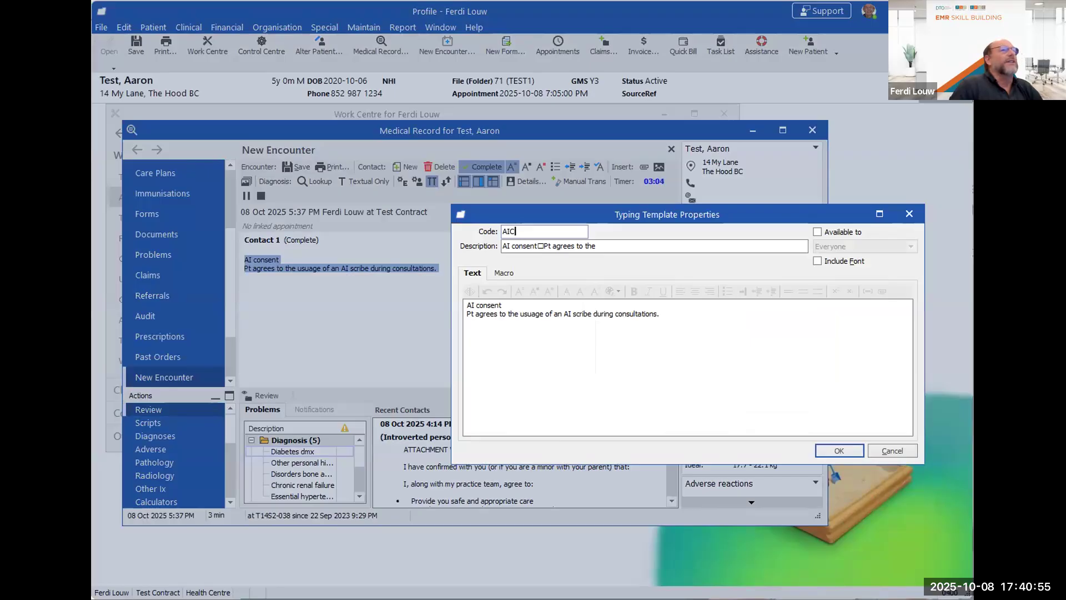
Step: Increase the font size of the "AI consent" heading in the template text
{"action": "left_click", "coordinate": [543, 337]}
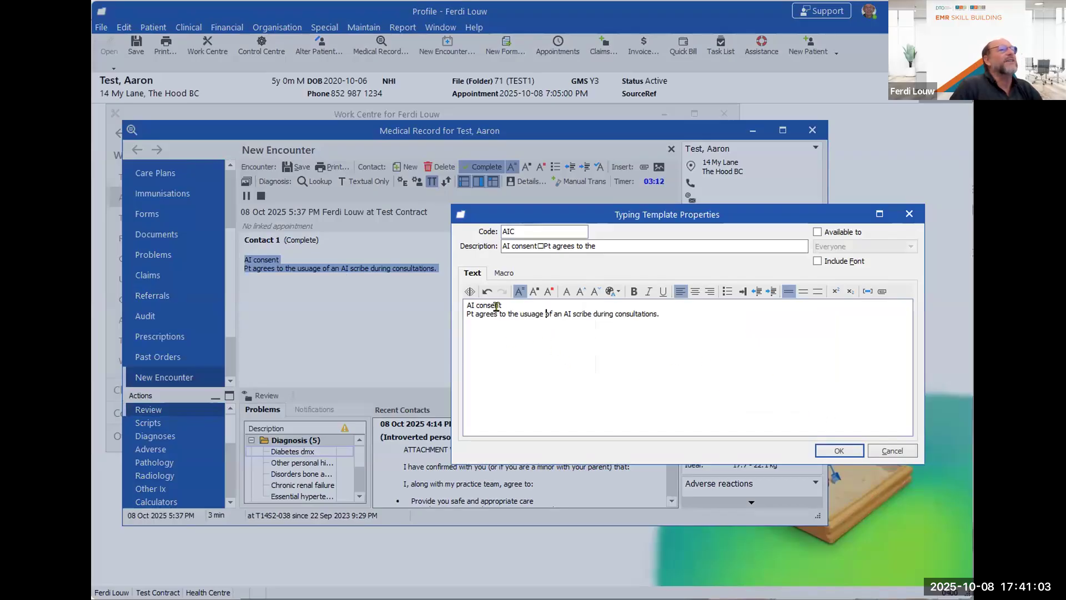
{"action": "left_click", "coordinate": [461, 305]}
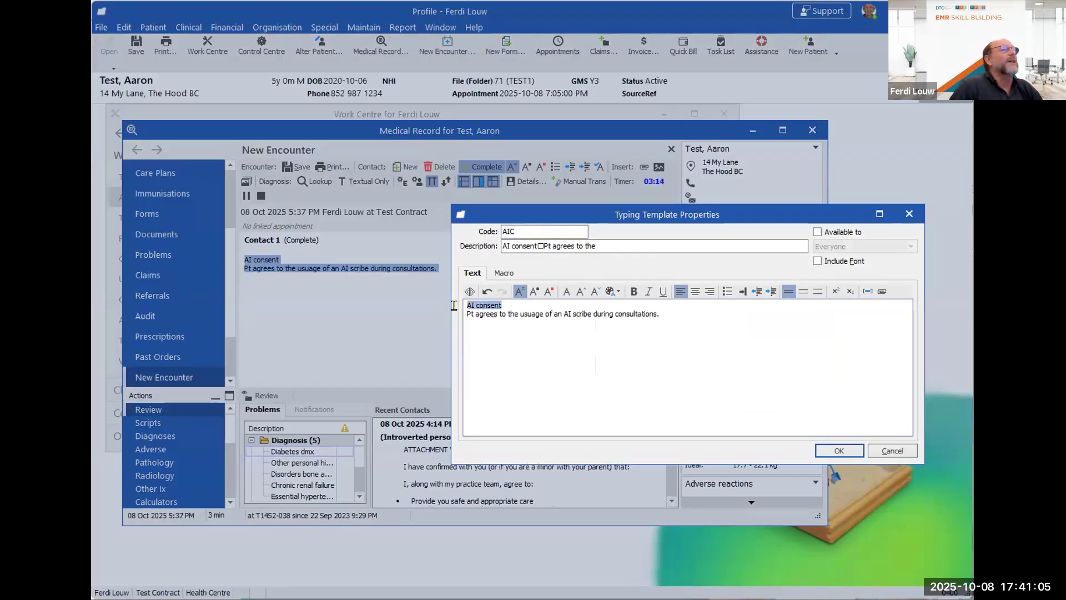
{"action": "left_click", "coordinate": [531, 295]}
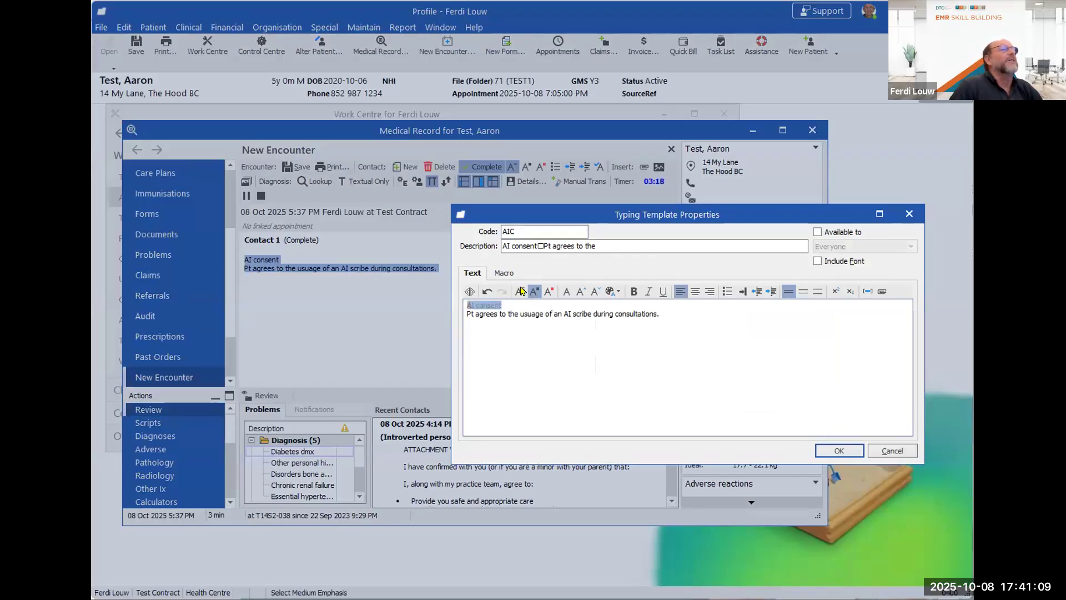
{"action": "left_click", "coordinate": [520, 294]}
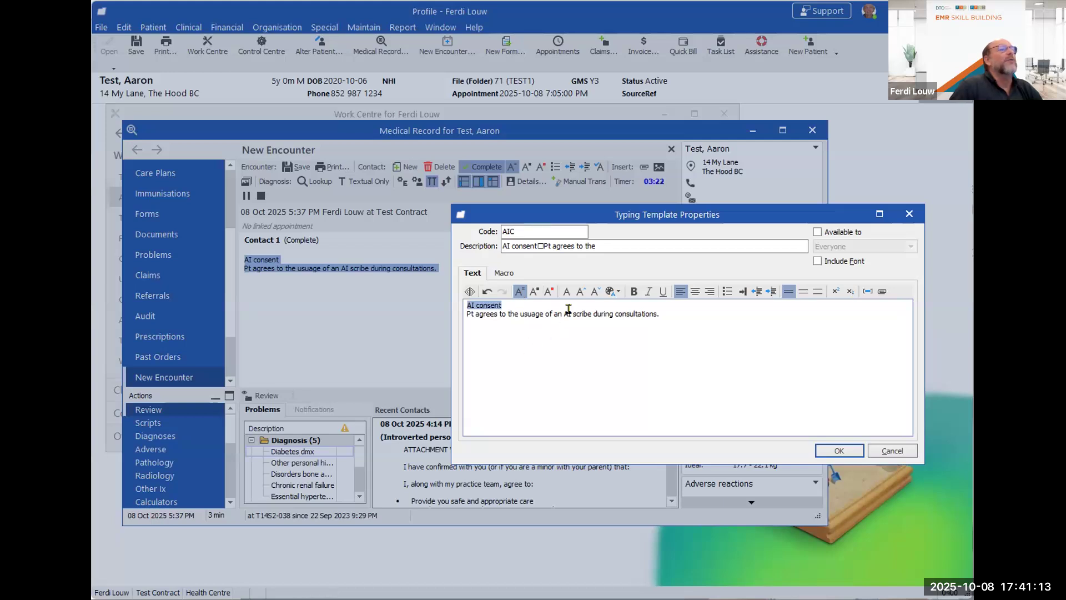
{"action": "left_click", "coordinate": [580, 292]}
{"action": "left_click", "coordinate": [581, 291]}
{"action": "left_click", "coordinate": [581, 358]}
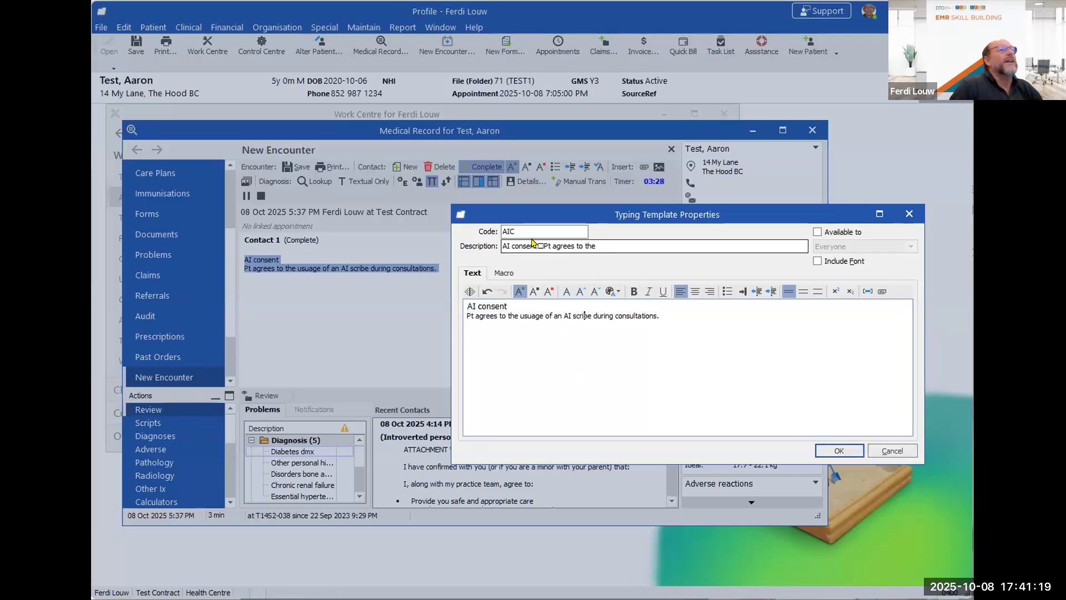
Step: Check the AIC template code and save the typing template
{"action": "left_click_drag", "start_coordinate": [516, 231], "coordinate": [501, 228]}
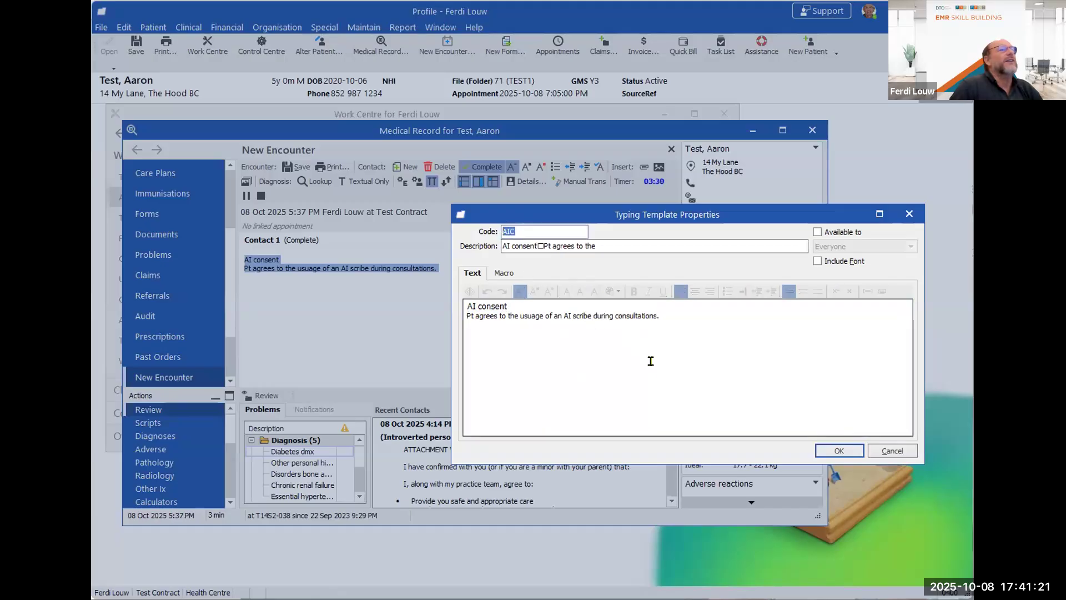
{"action": "left_click", "coordinate": [765, 399]}
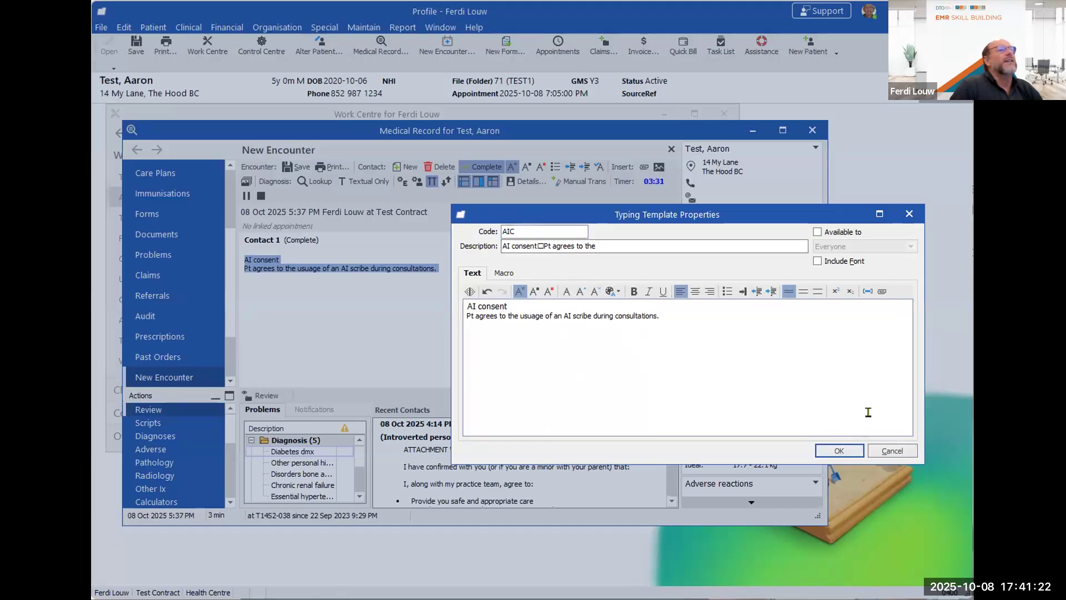
{"action": "left_click", "coordinate": [840, 450]}
Step: Insert the AI consent template text on a new line below the existing note using its code aic
{"action": "key", "text": "Delete"}
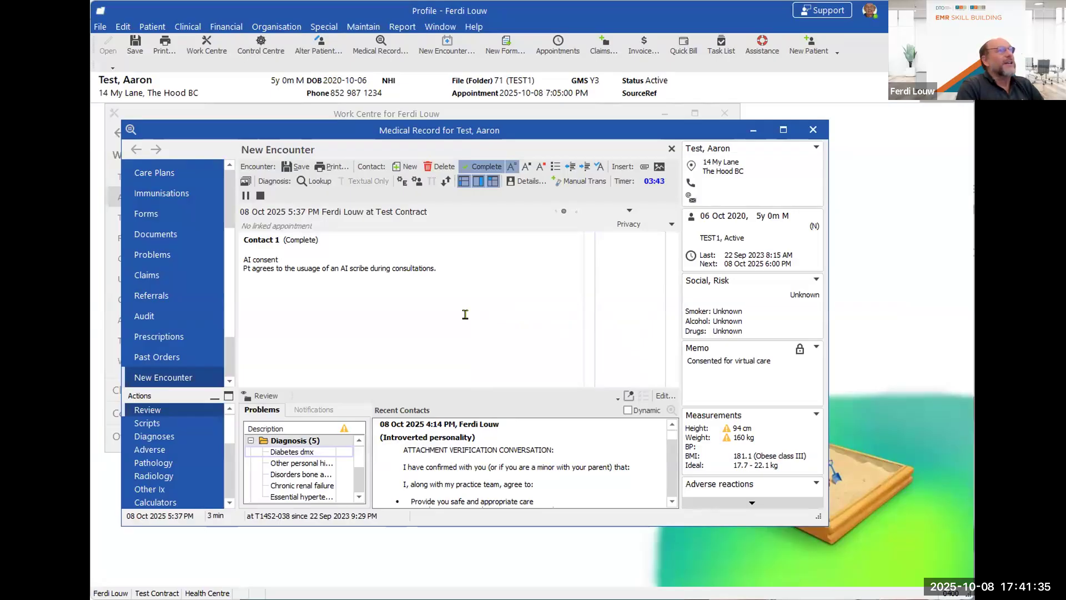
{"action": "key", "text": "Return"}
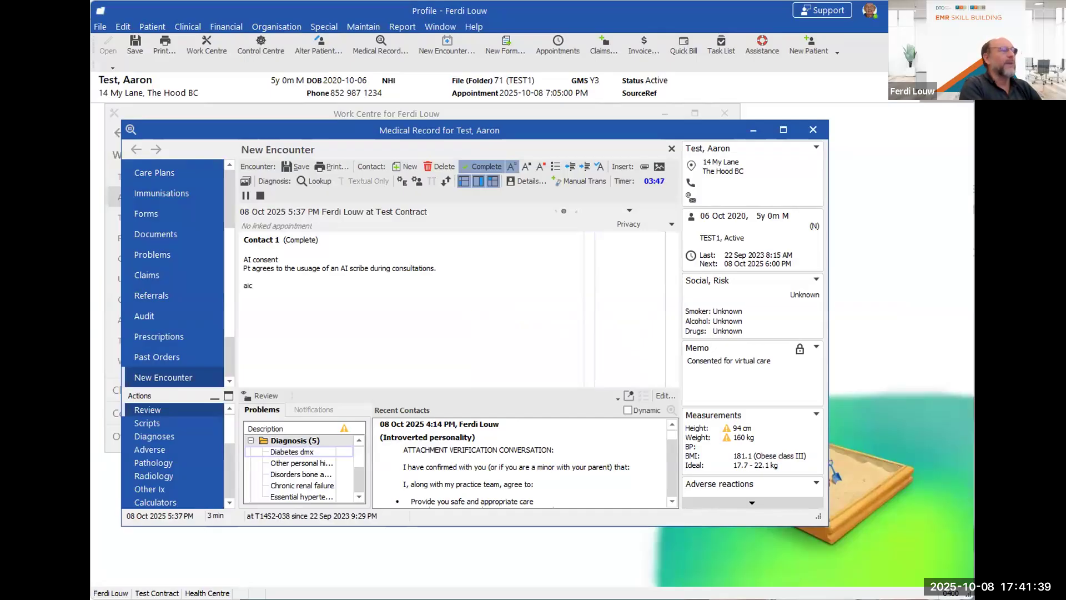
{"action": "type", "text": "aic"}
{"action": "key", "text": "backslash"}
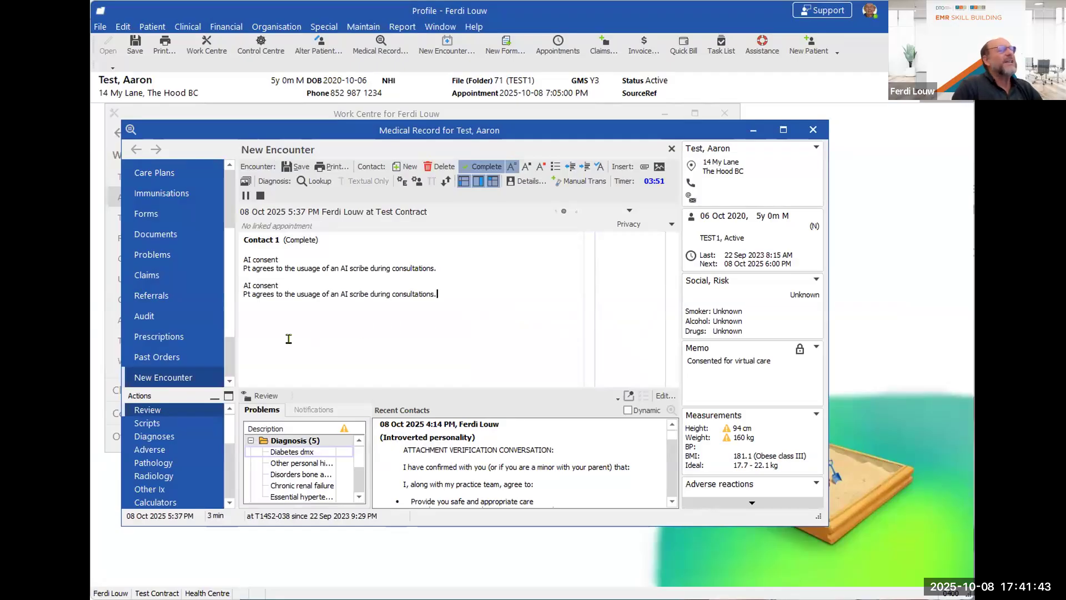
{"action": "left_click", "coordinate": [247, 294]}
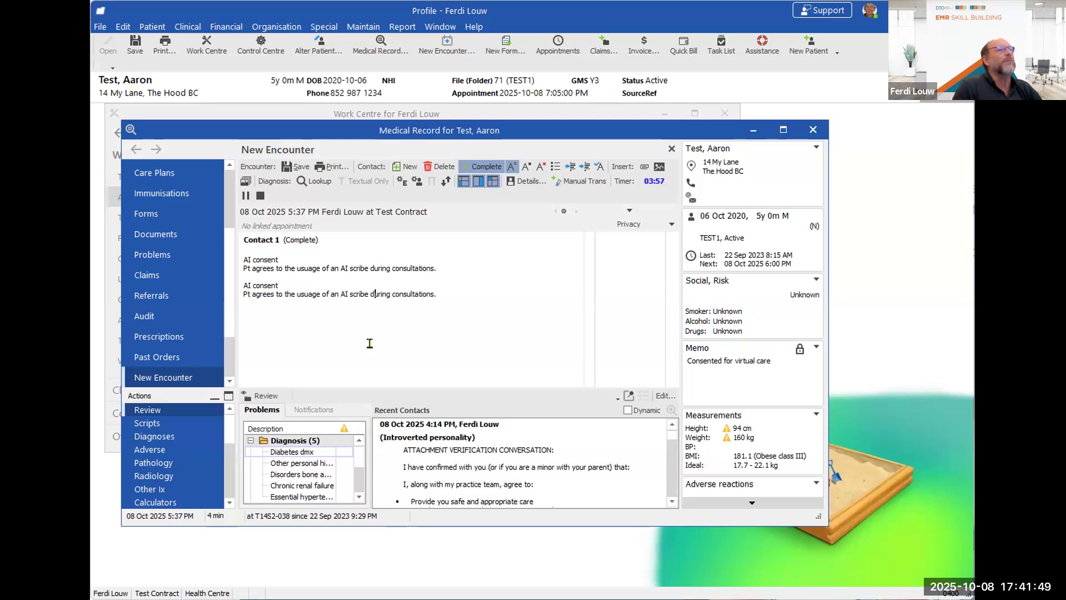
Step: Open the AIC template for editing from the list of typing templates
{"action": "left_click", "coordinate": [361, 29]}
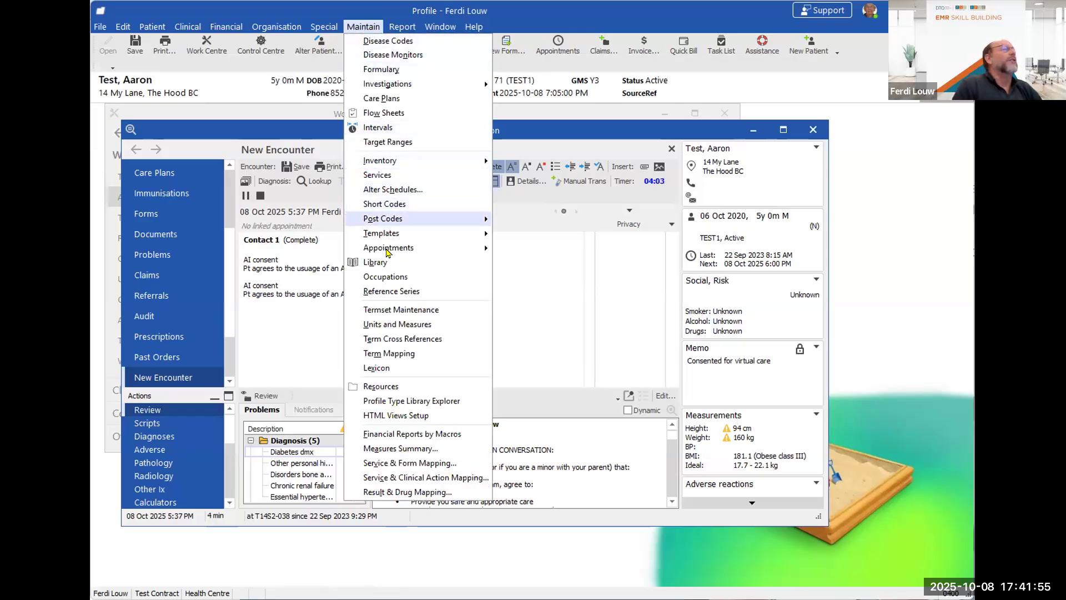
{"action": "mouse_move", "coordinate": [397, 234]}
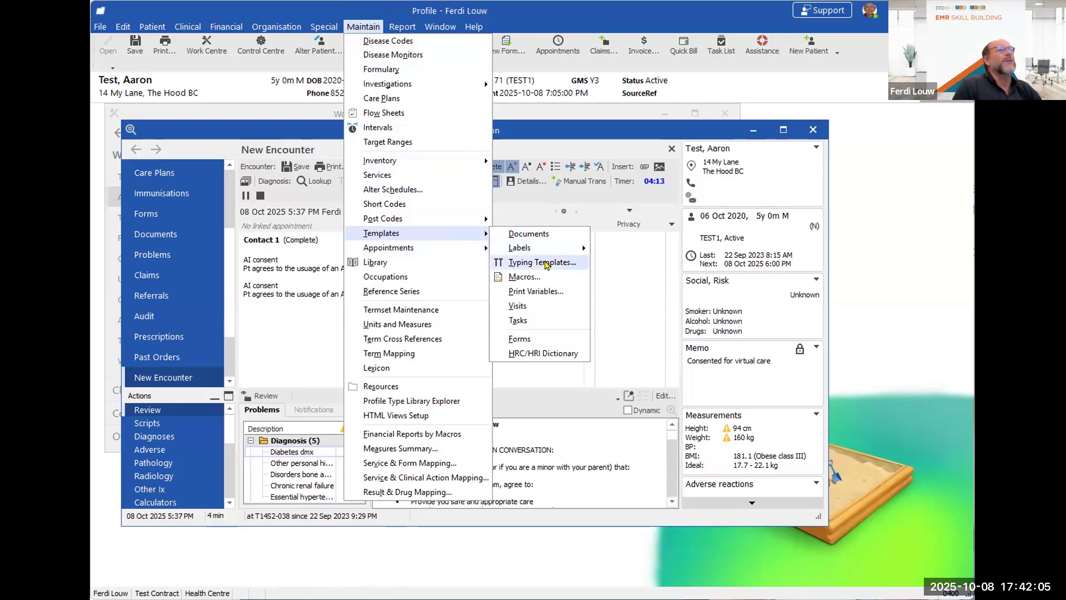
{"action": "left_click", "coordinate": [544, 262]}
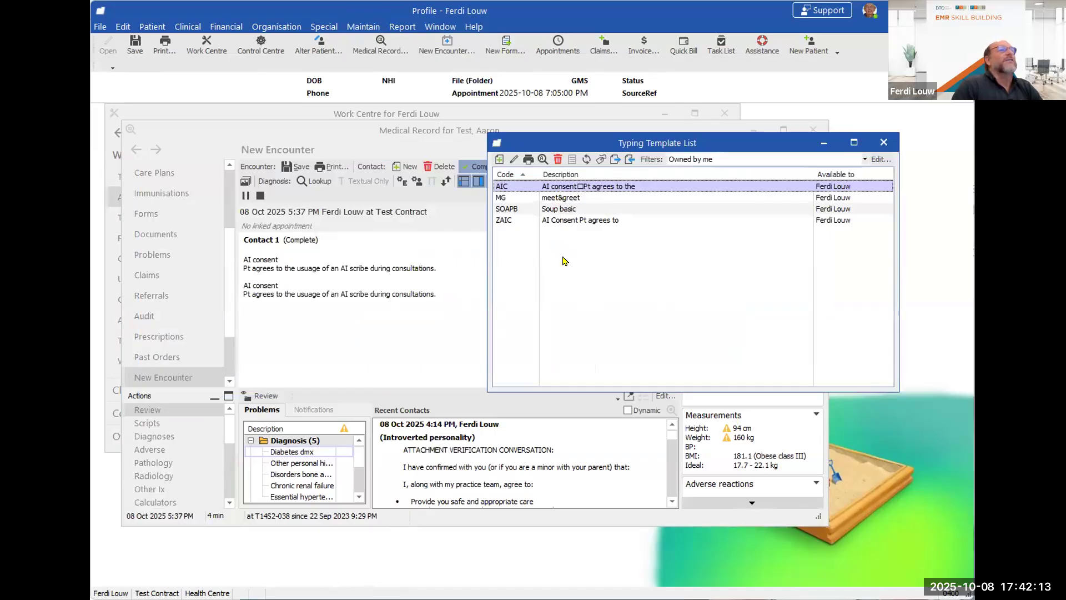
{"action": "double_click", "coordinate": [563, 189]}
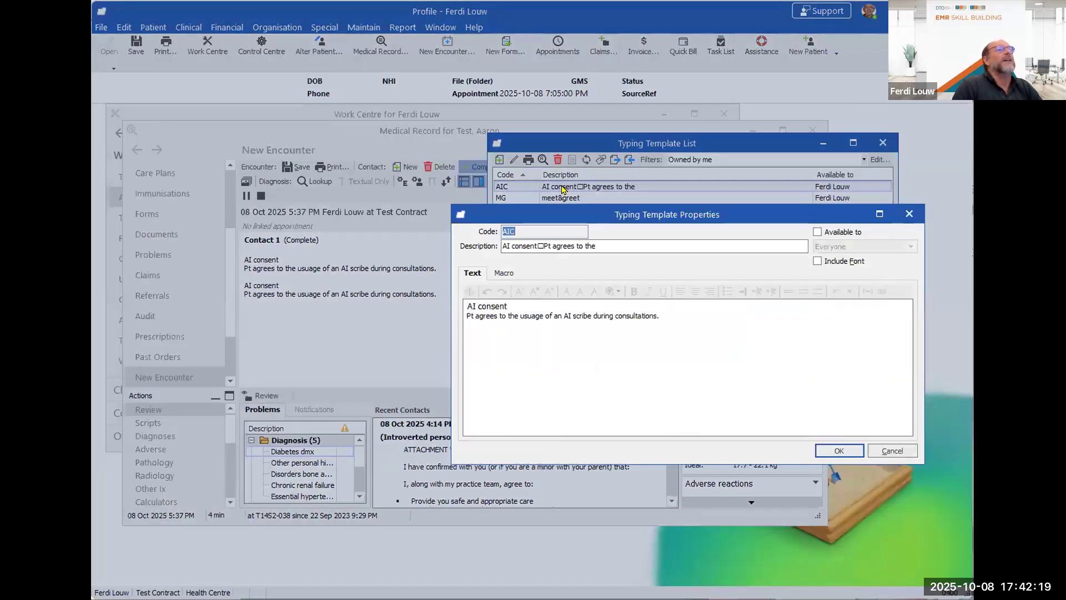
Step: Remove "Pt" from the start of the consent sentence in the AIC template text
{"action": "left_click", "coordinate": [568, 351]}
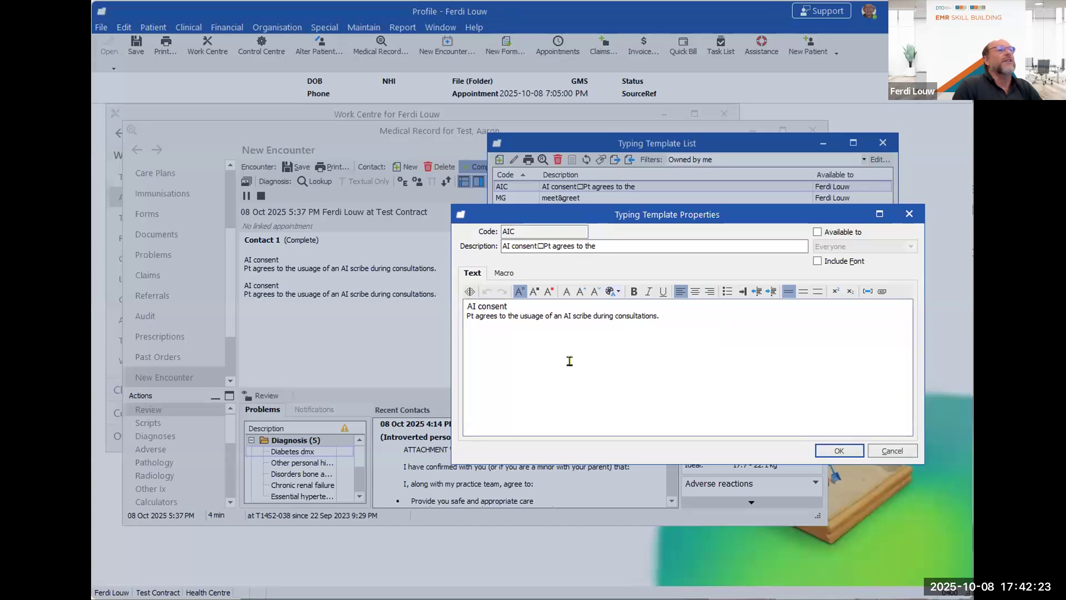
{"action": "left_click", "coordinate": [470, 318]}
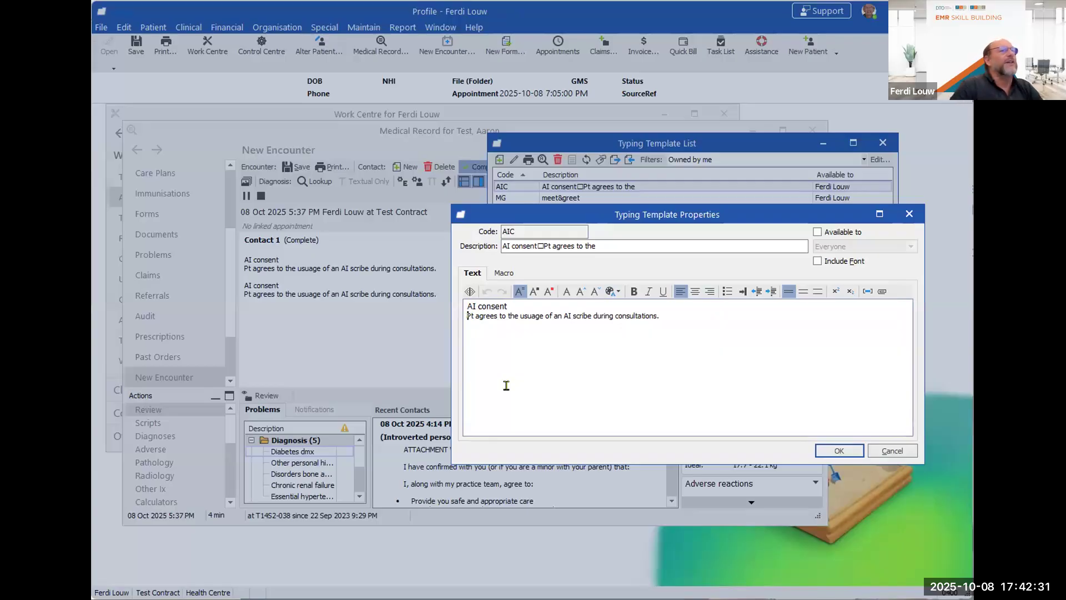
{"action": "key", "text": "BackSpace"}
{"action": "key", "text": "BackSpace"}
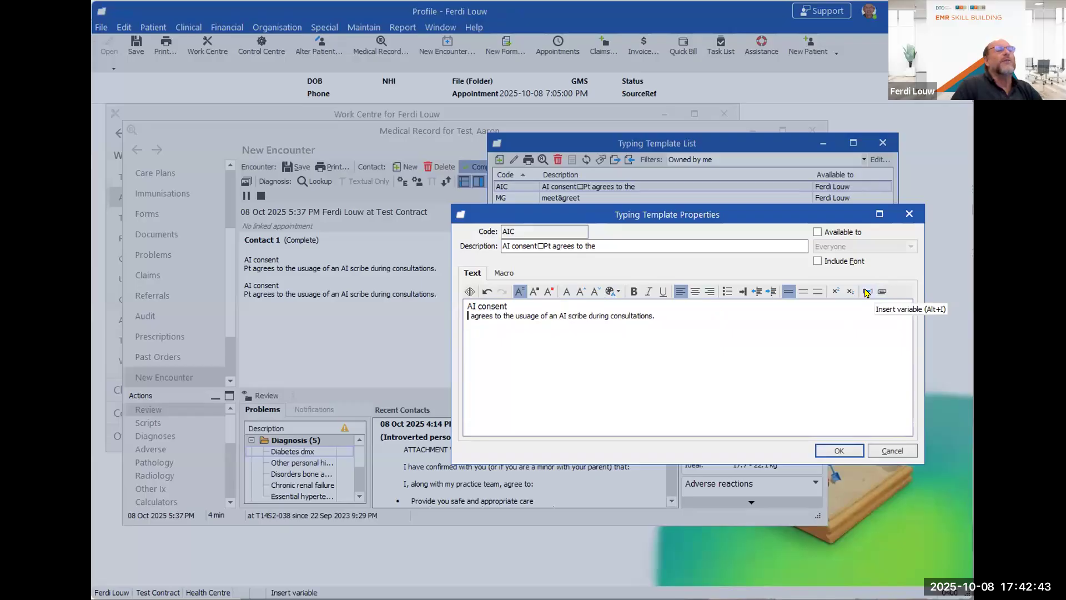
Step: Start inserting a print variable before "agrees" and search the available variables for "name"
{"action": "left_click", "coordinate": [867, 292]}
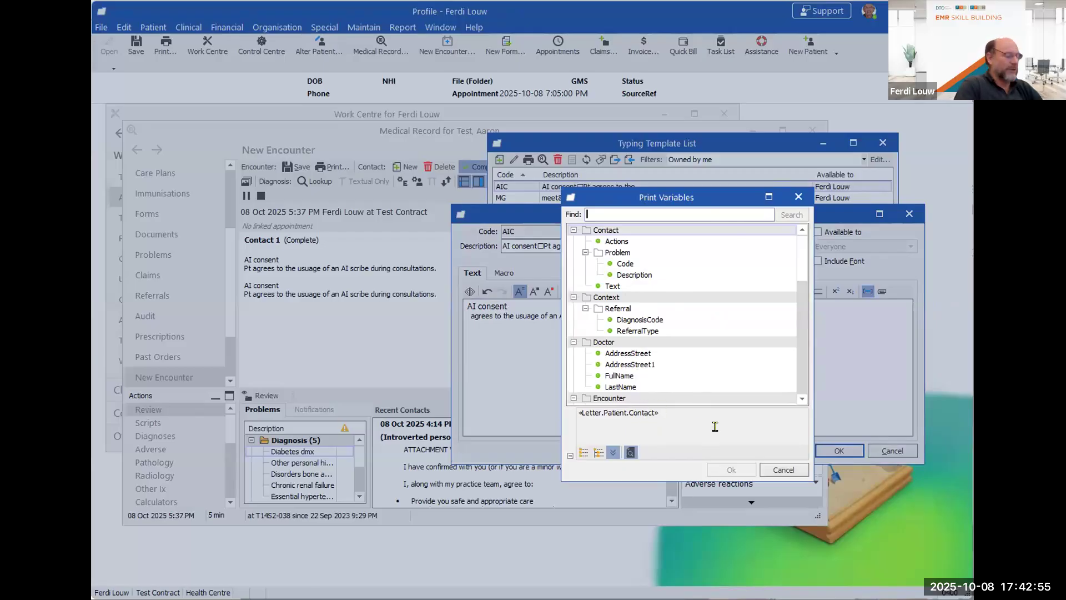
{"action": "type", "text": "nam"}
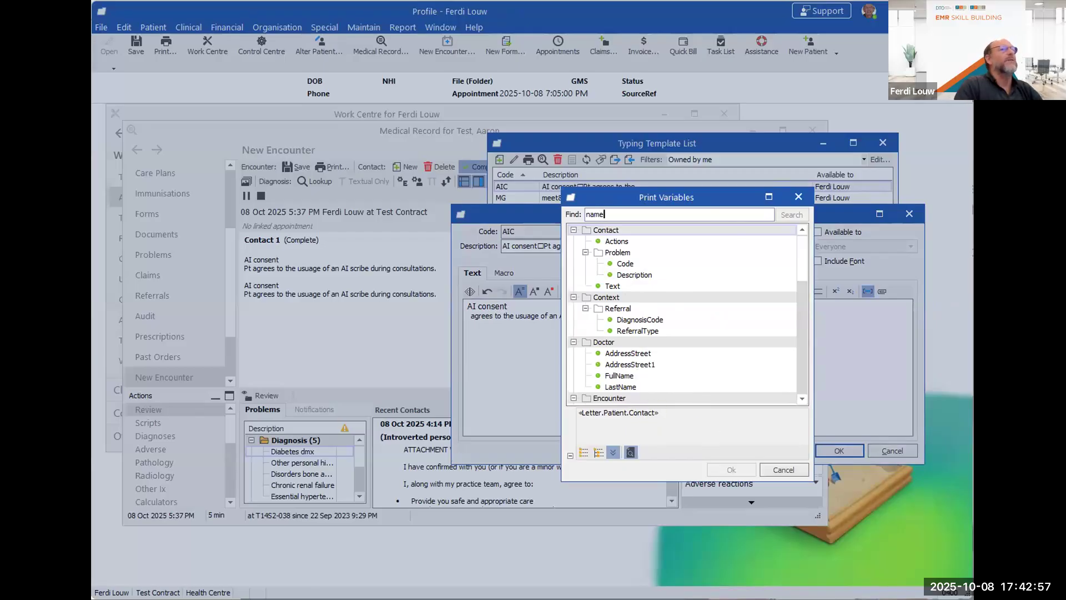
{"action": "type", "text": "e"}
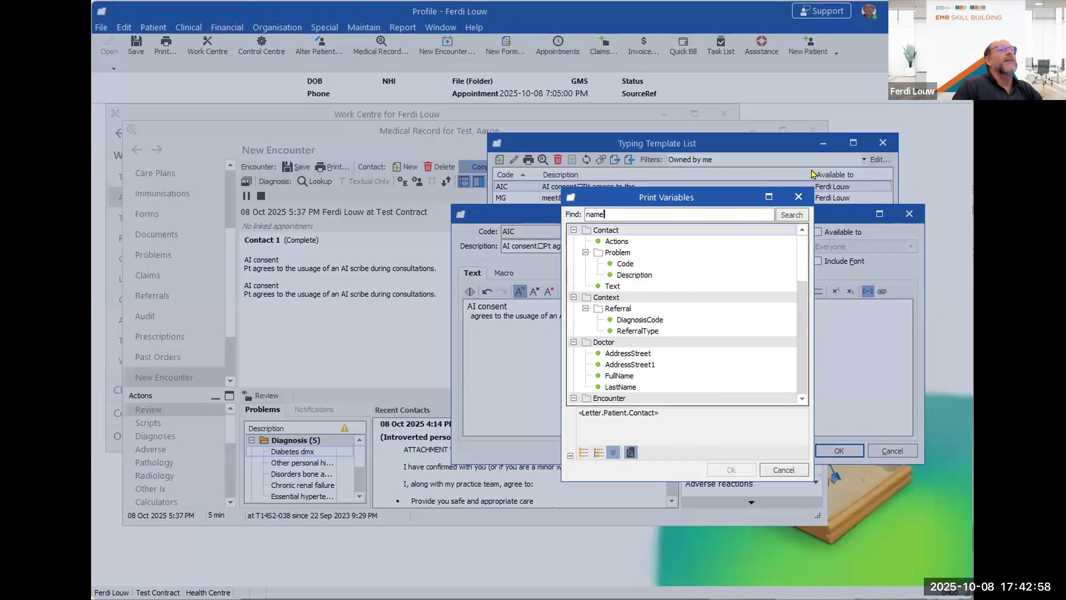
{"action": "left_click", "coordinate": [791, 215]}
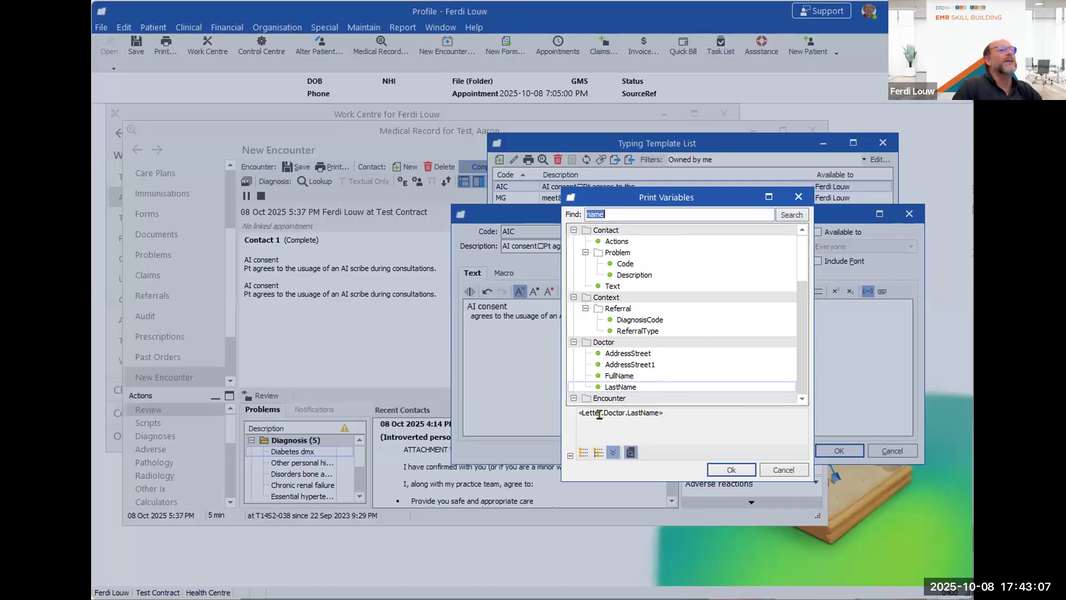
{"action": "left_click_drag", "start_coordinate": [602, 414], "coordinate": [633, 415]}
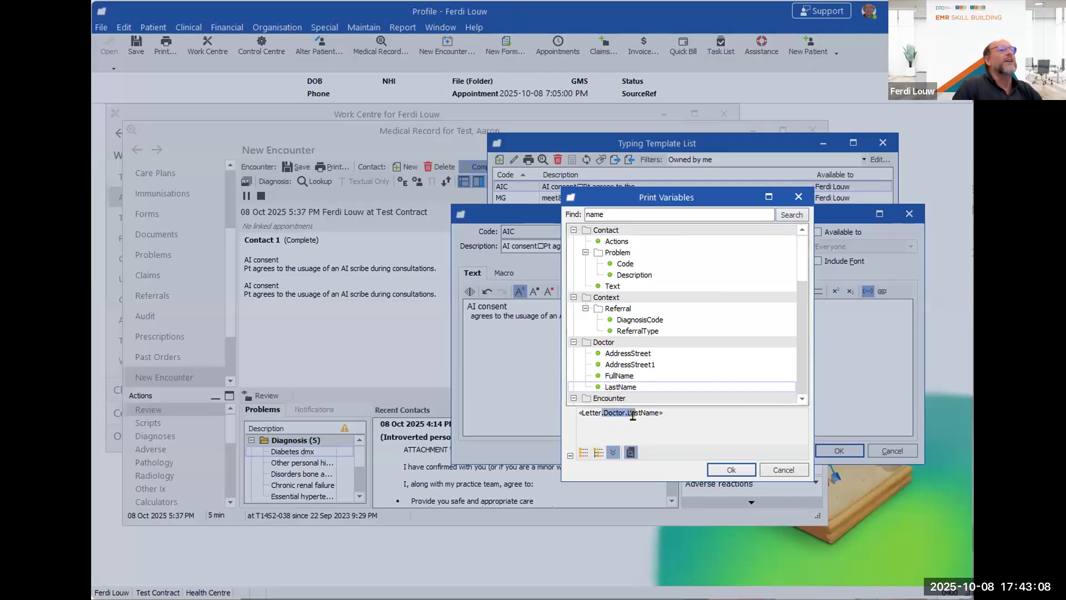
{"action": "left_click", "coordinate": [684, 424]}
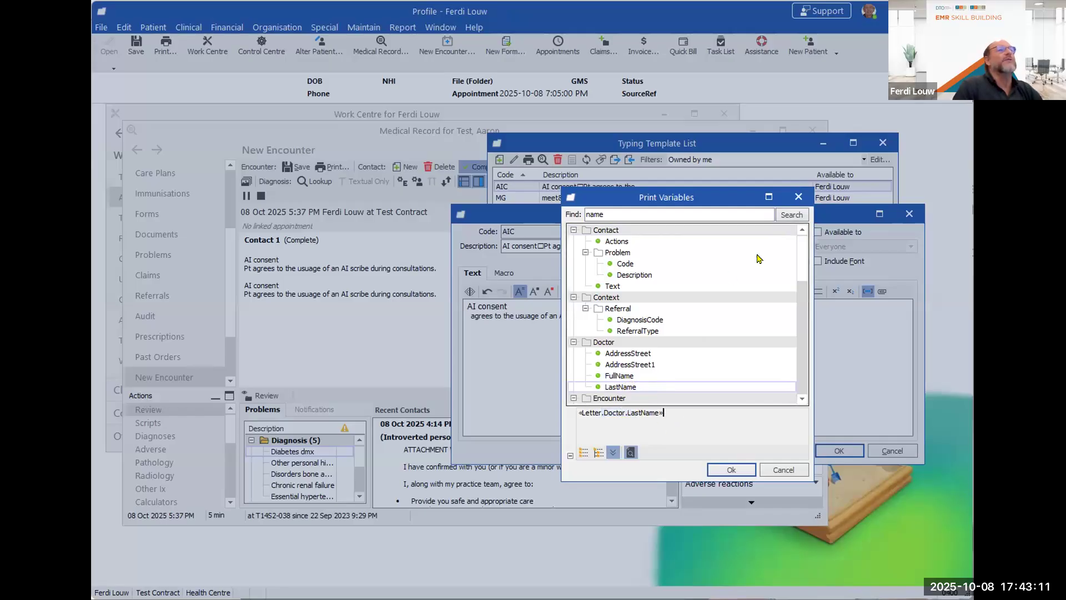
Step: Step through the further "name" matches until the patient's own name variables are reached
{"action": "left_click", "coordinate": [792, 215]}
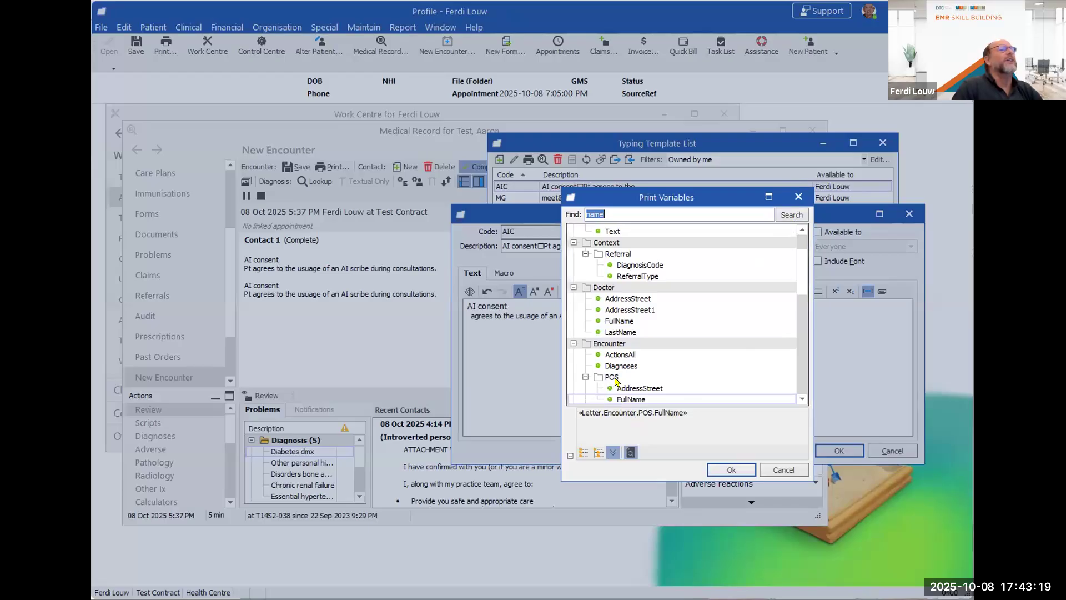
{"action": "left_click", "coordinate": [792, 215]}
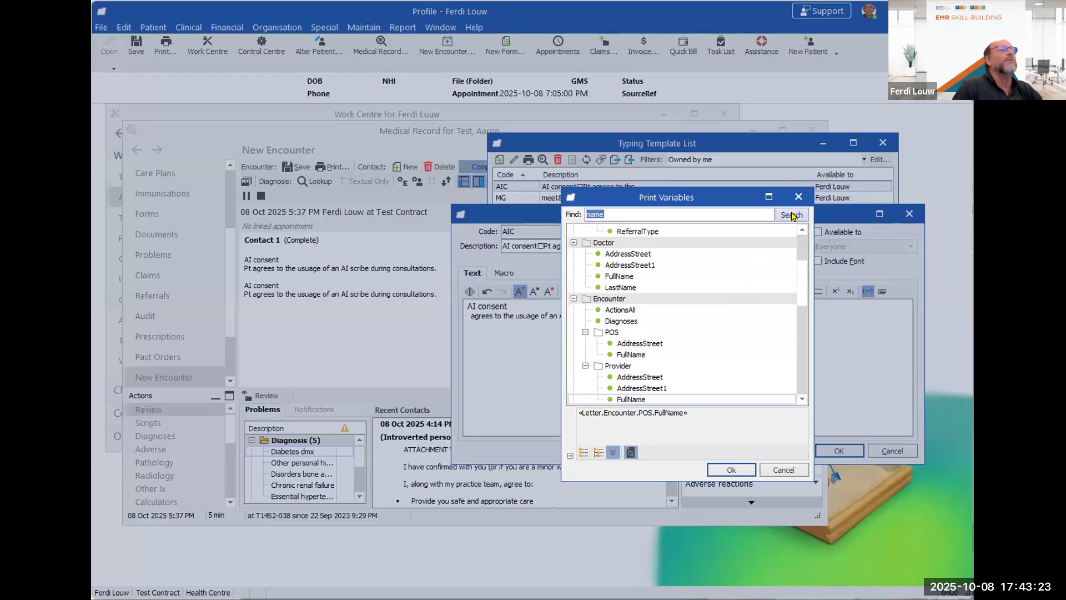
{"action": "left_click", "coordinate": [792, 216]}
{"action": "left_click", "coordinate": [792, 215]}
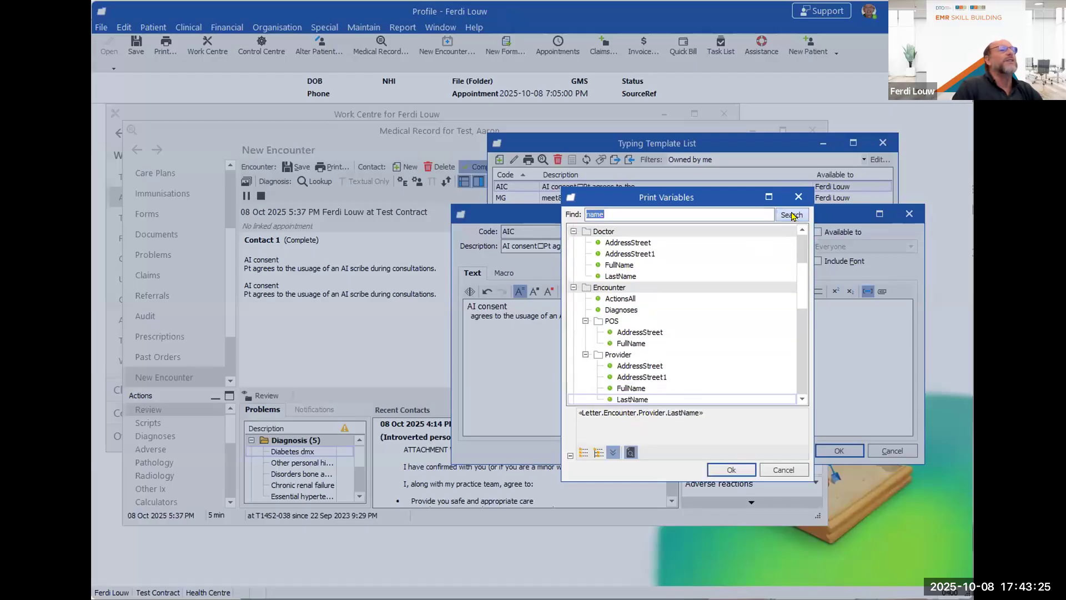
{"action": "left_click", "coordinate": [793, 215]}
{"action": "left_click", "coordinate": [792, 215]}
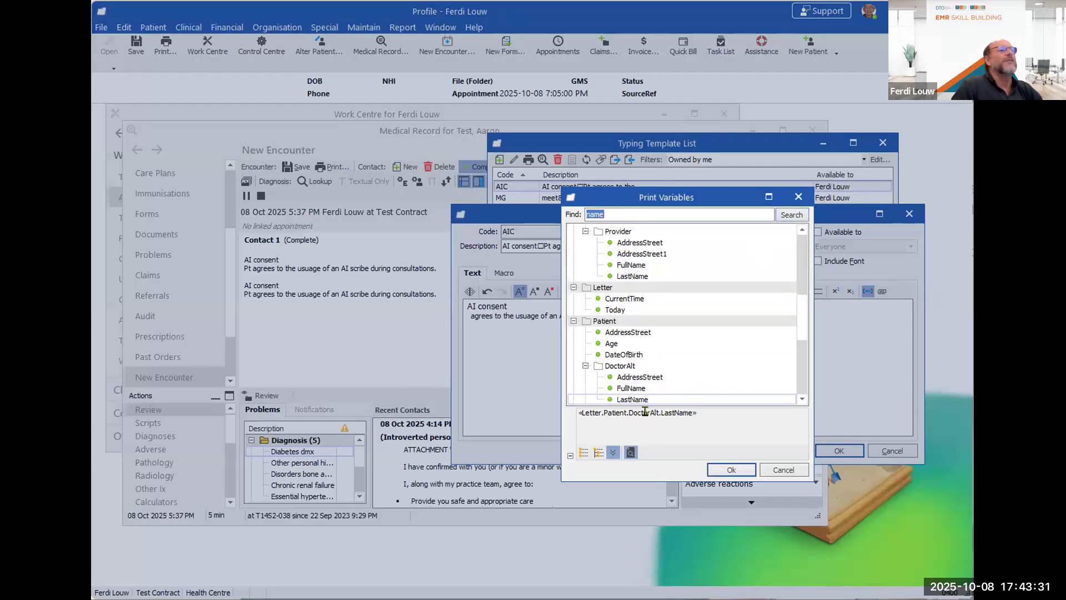
{"action": "left_click", "coordinate": [792, 216]}
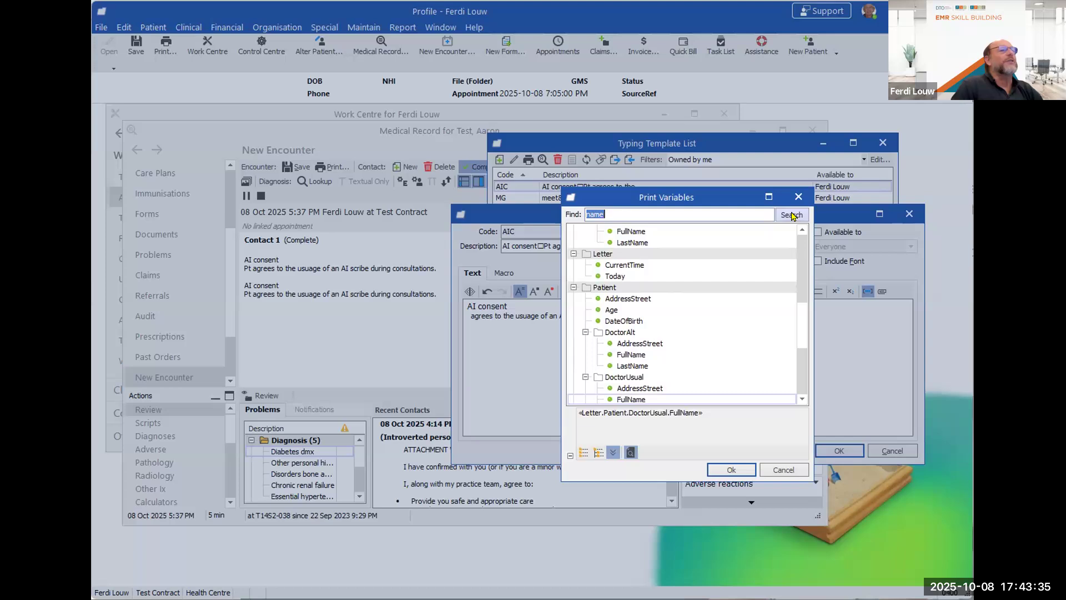
{"action": "left_click", "coordinate": [792, 215]}
{"action": "left_click", "coordinate": [792, 215]}
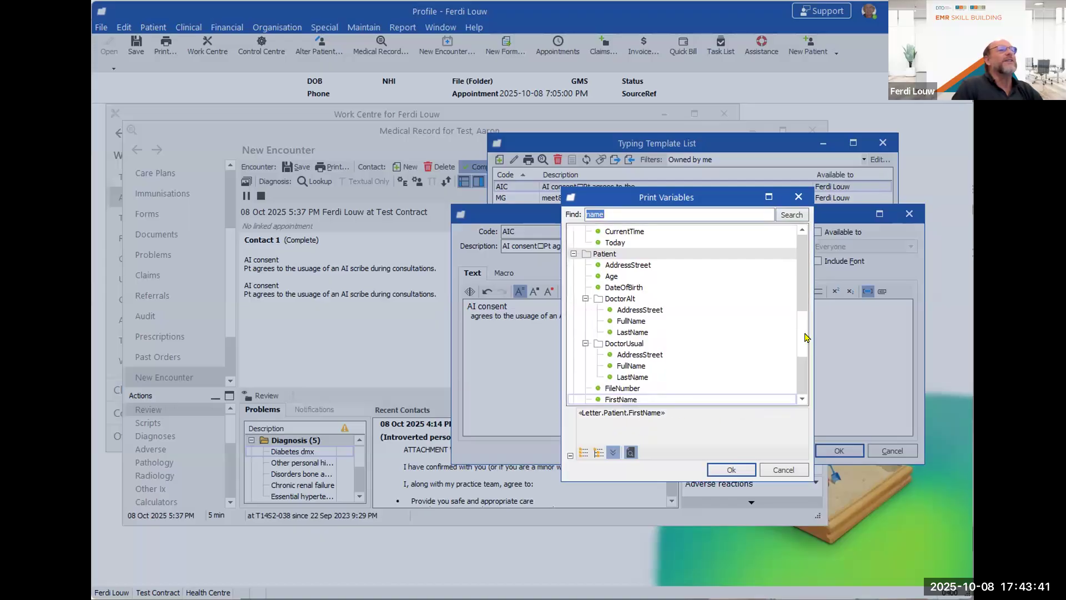
Step: Insert the Letter.Patient.FullName variable before "agrees" and save the AIC template
{"action": "left_click_drag", "start_coordinate": [803, 335], "coordinate": [802, 342]}
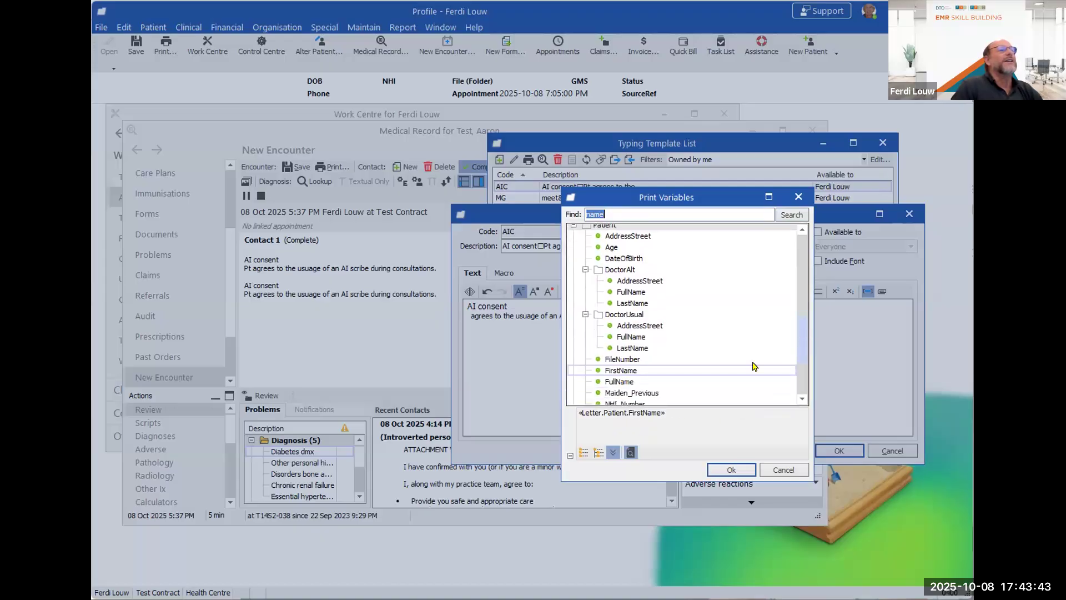
{"action": "left_click", "coordinate": [619, 382]}
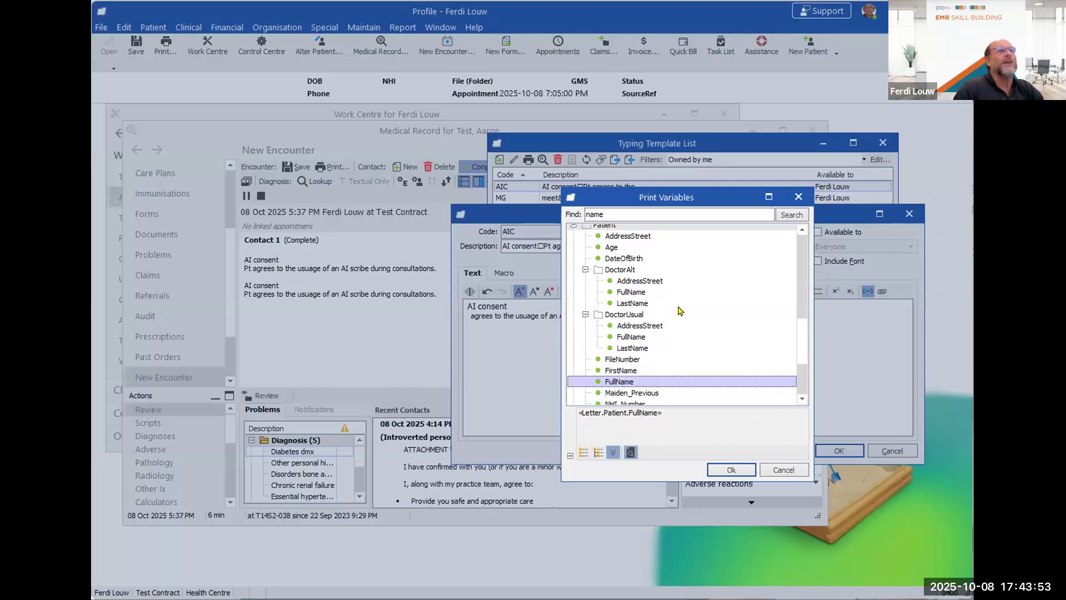
{"action": "left_click", "coordinate": [731, 471]}
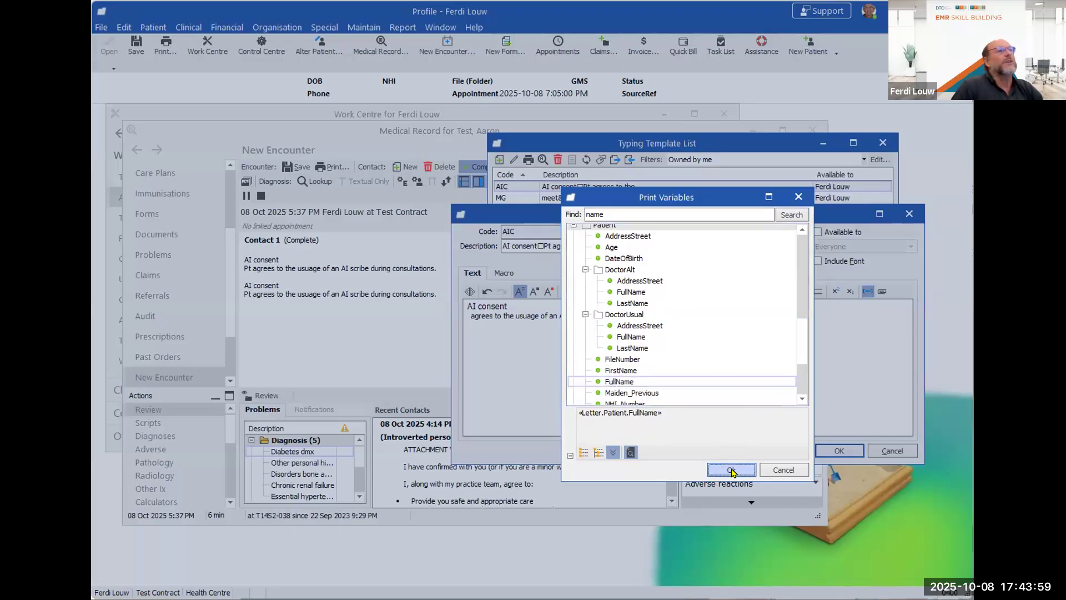
{"action": "left_click", "coordinate": [539, 359]}
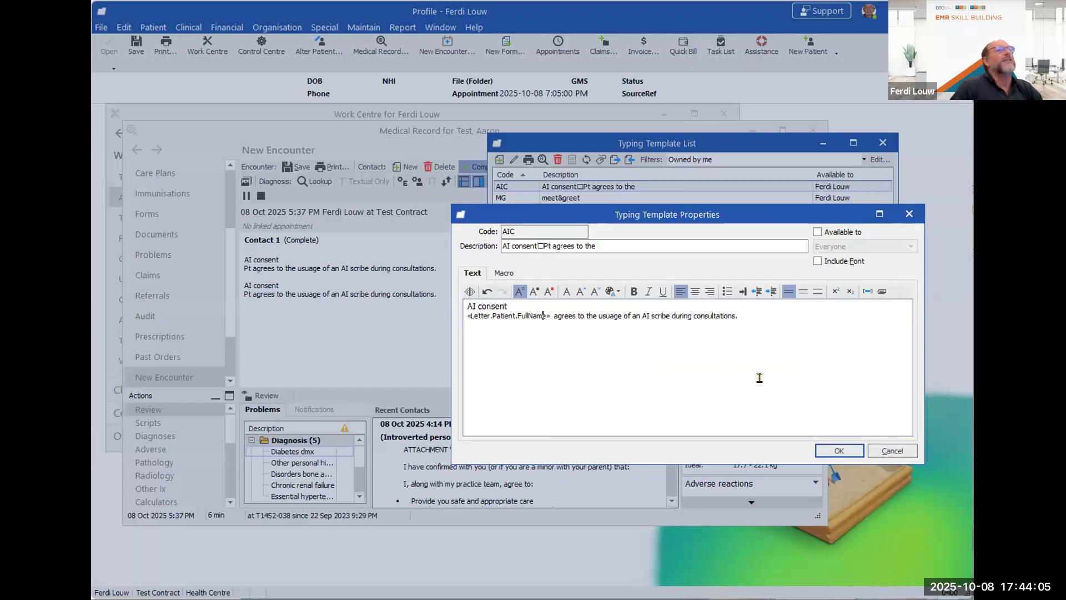
{"action": "left_click", "coordinate": [840, 451]}
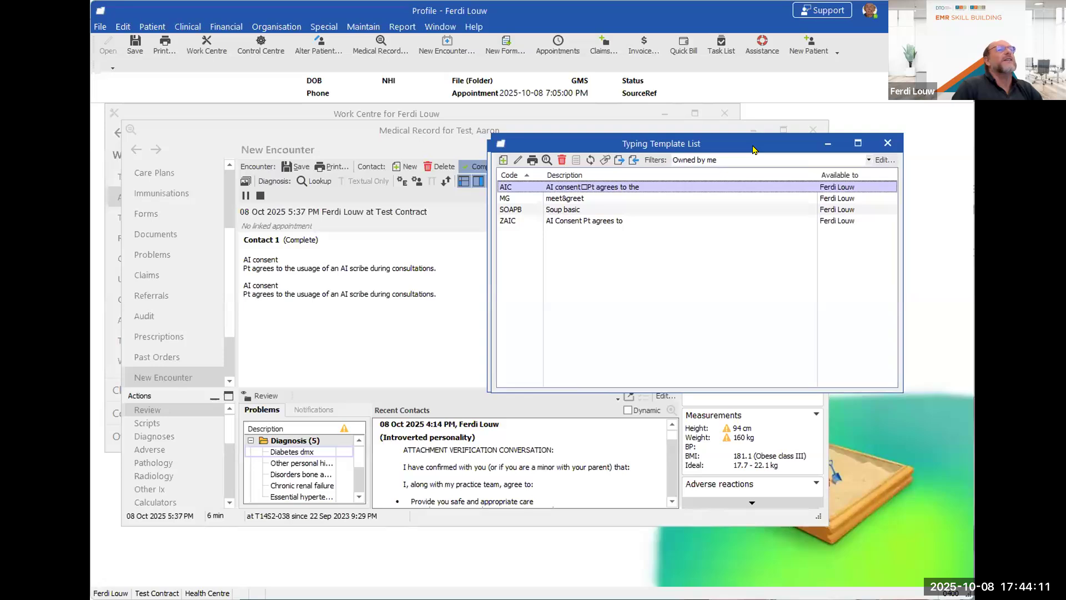
Step: Move the template list aside and insert the updated template below the encounter notes using its code aic
{"action": "left_click_drag", "start_coordinate": [753, 149], "coordinate": [824, 155]}
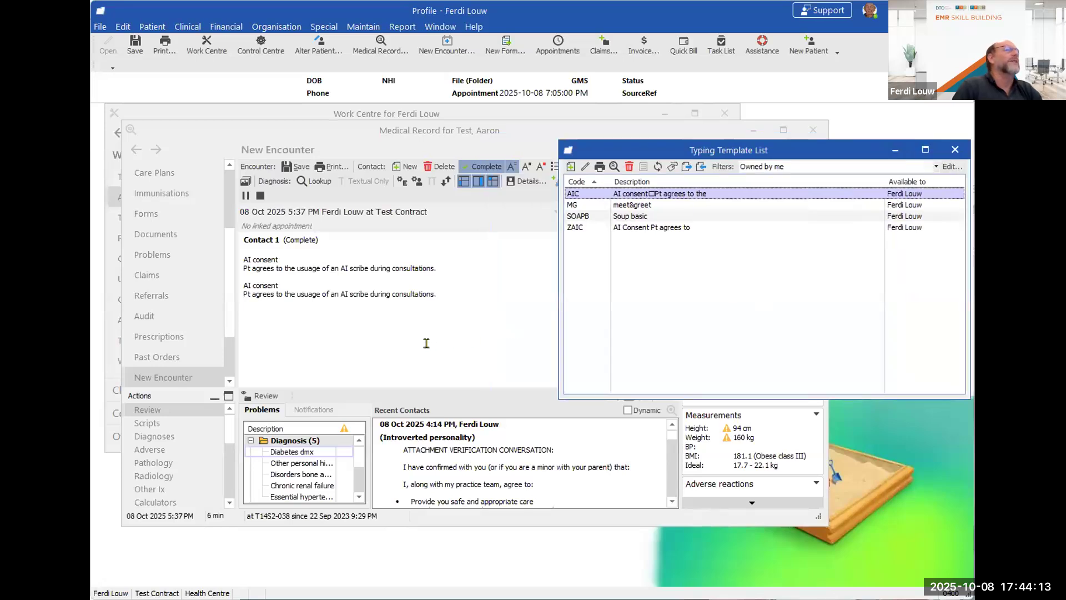
{"action": "left_click", "coordinate": [426, 343]}
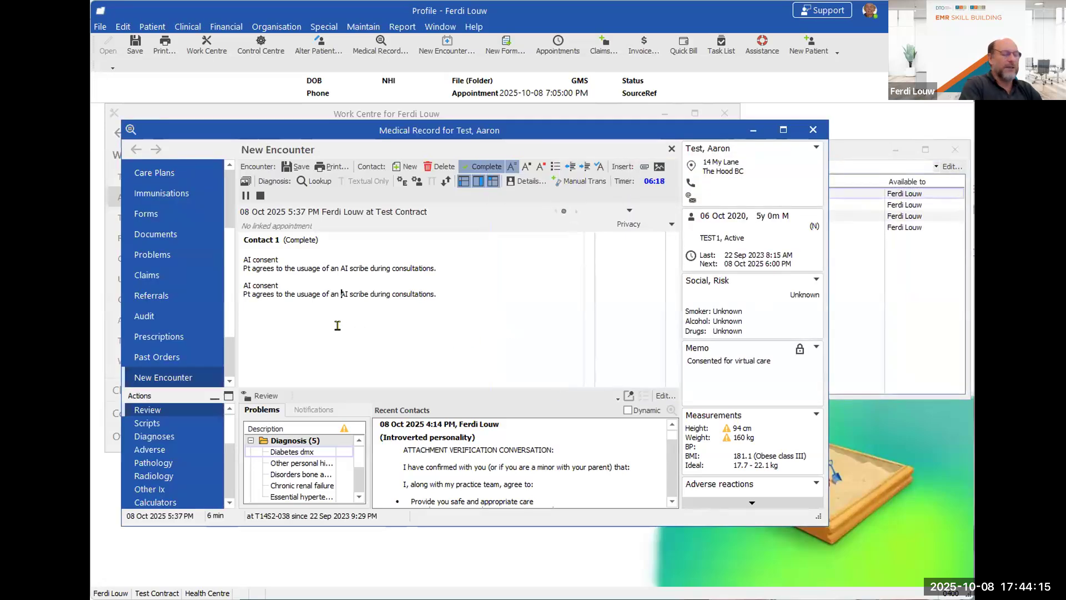
{"action": "type", "text": "ai"}
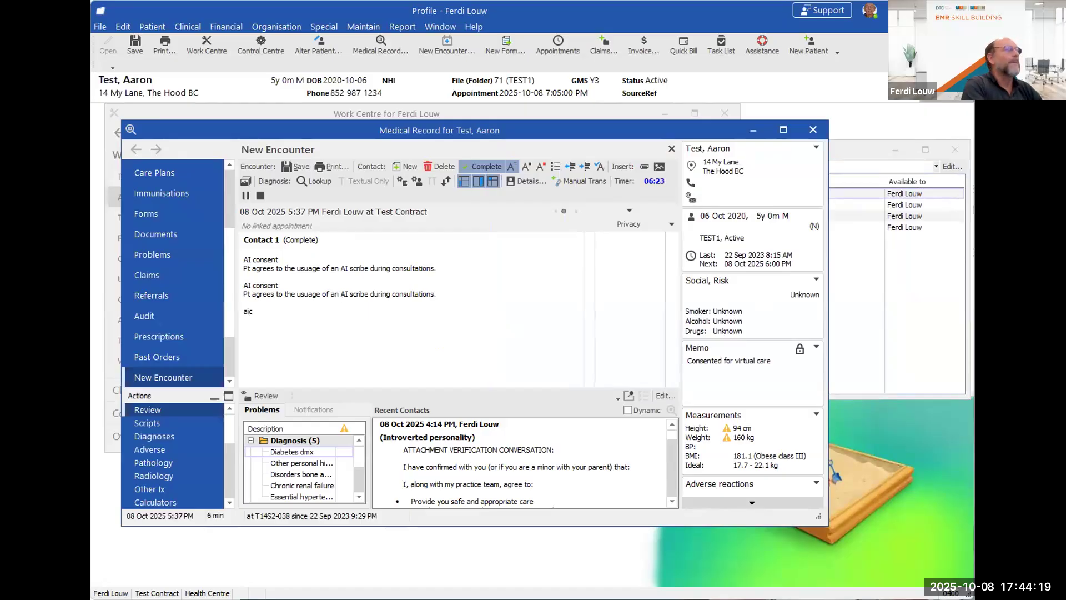
{"action": "type", "text": "c"}
{"action": "key", "text": "F3"}
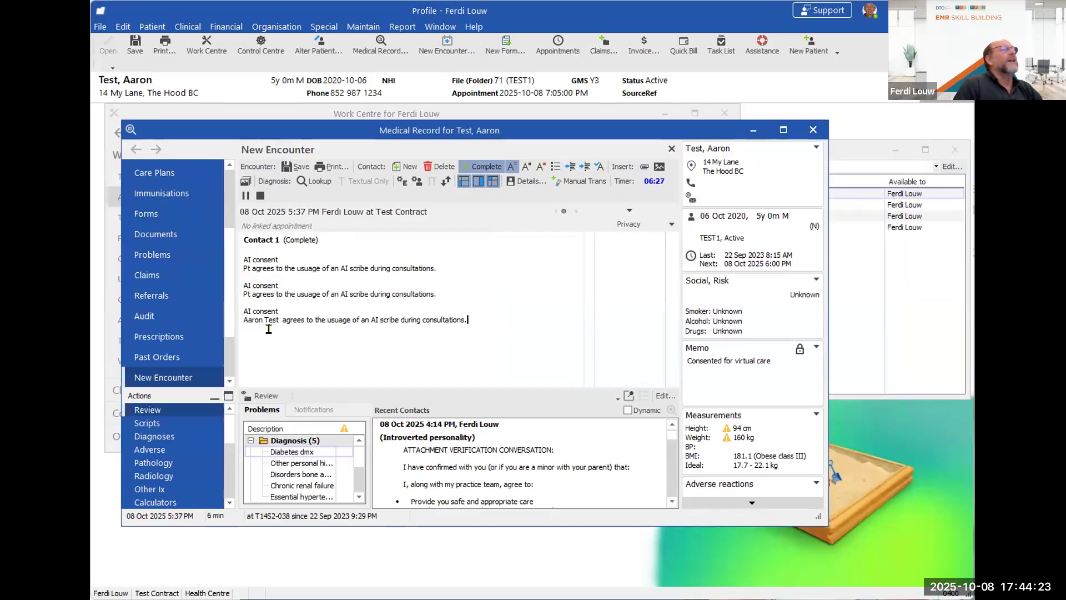
Step: Highlight the patient's name in the newest consent entry, and add empty lines after that entry
{"action": "left_click_drag", "start_coordinate": [281, 320], "coordinate": [230, 315]}
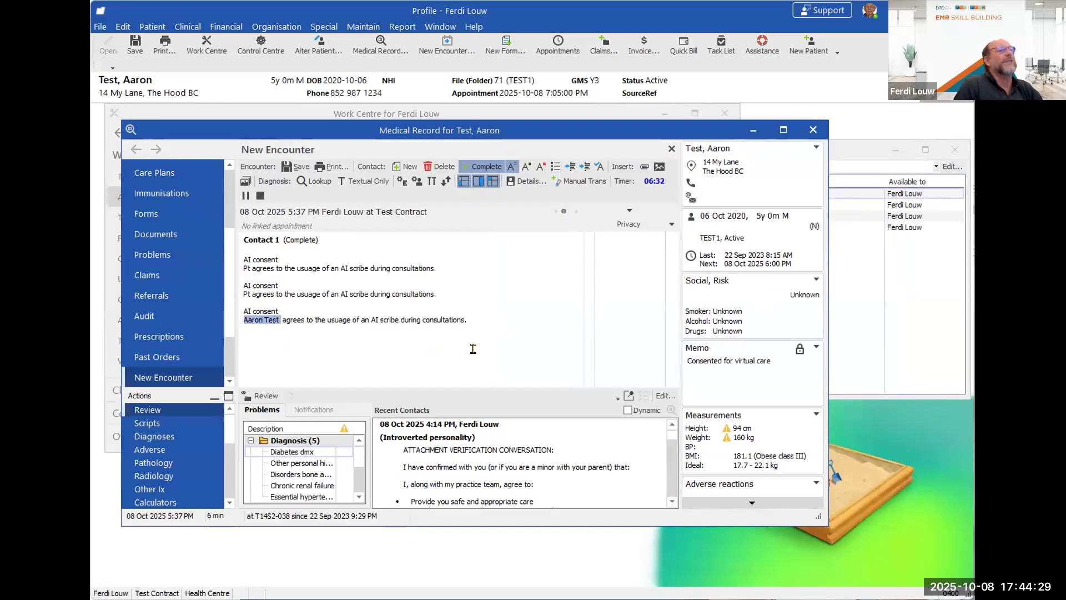
{"action": "left_click", "coordinate": [444, 339]}
{"action": "key", "text": "shift+Right"}
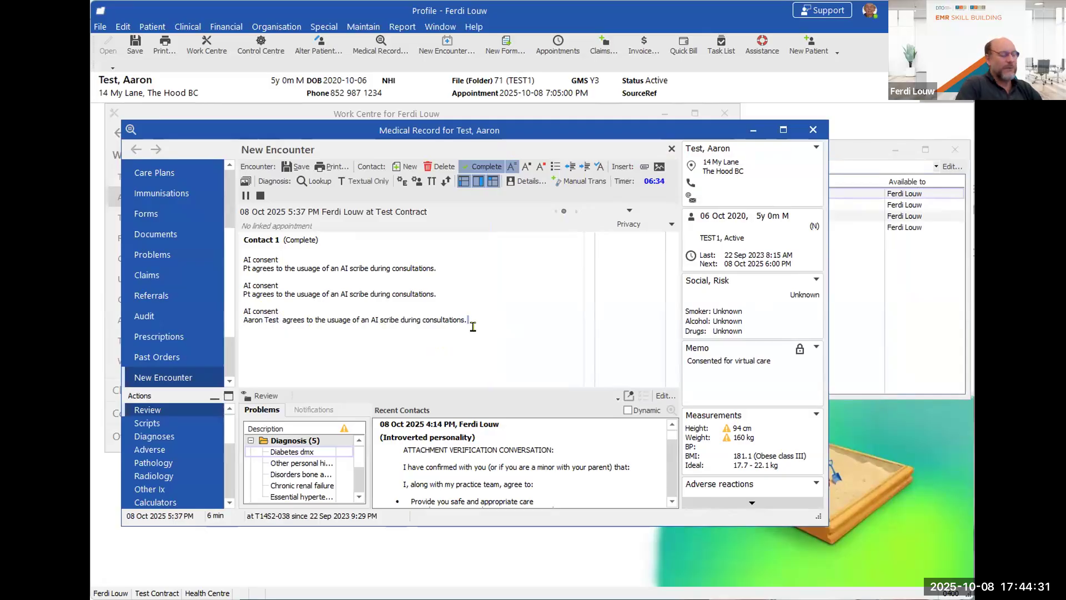
{"action": "key", "text": "Return"}
{"action": "key", "text": "Return"}
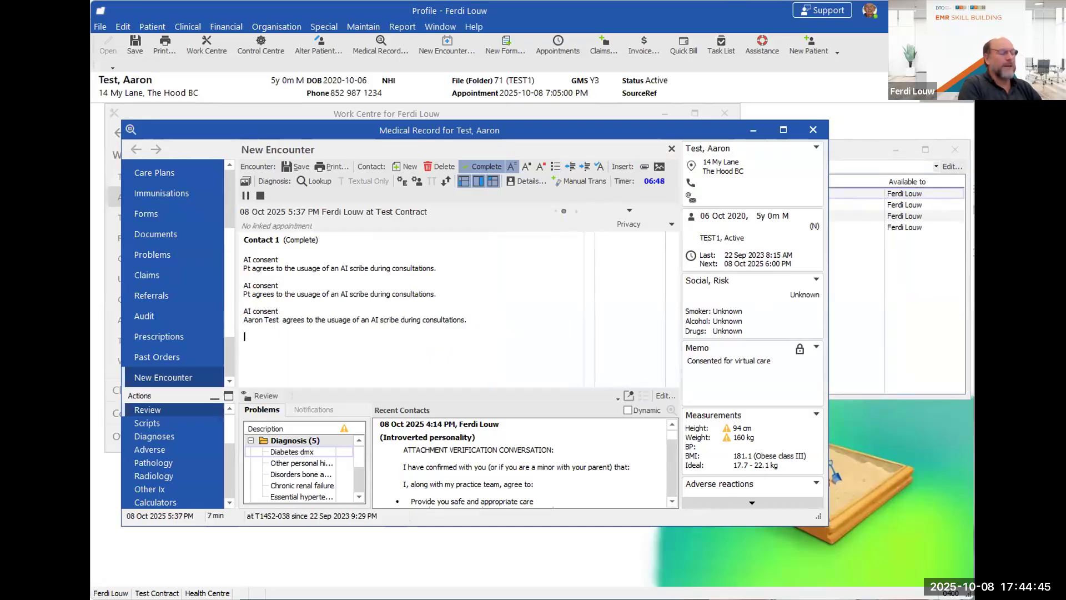
Step: Clear all the encounter notes and insert the basic SOAP template using its code soapb
{"action": "key", "text": "ctrl+a"}
{"action": "key", "text": "Delete"}
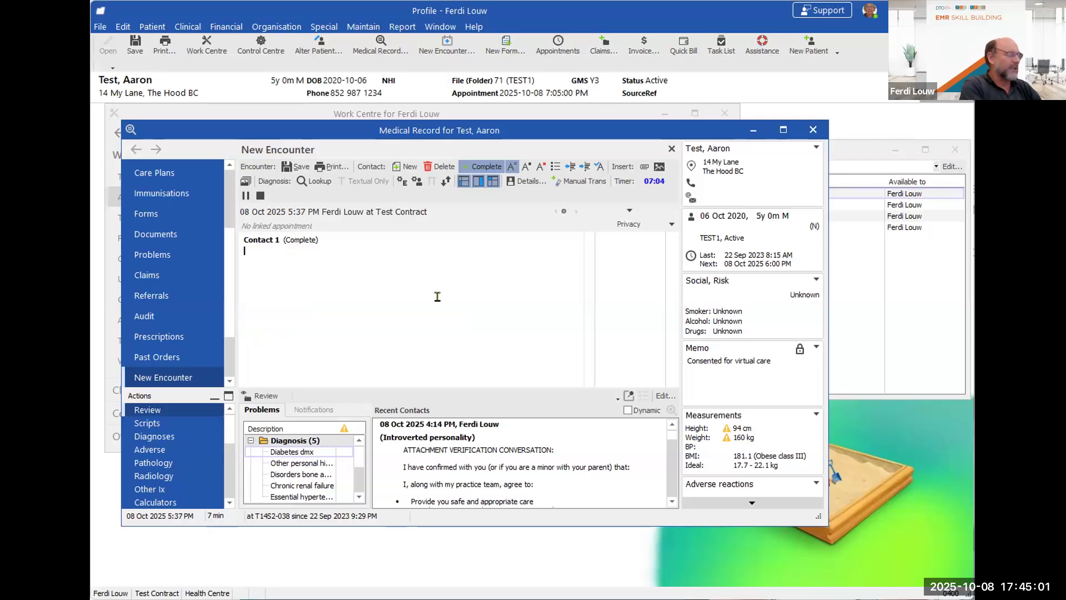
{"action": "type", "text": "soap"}
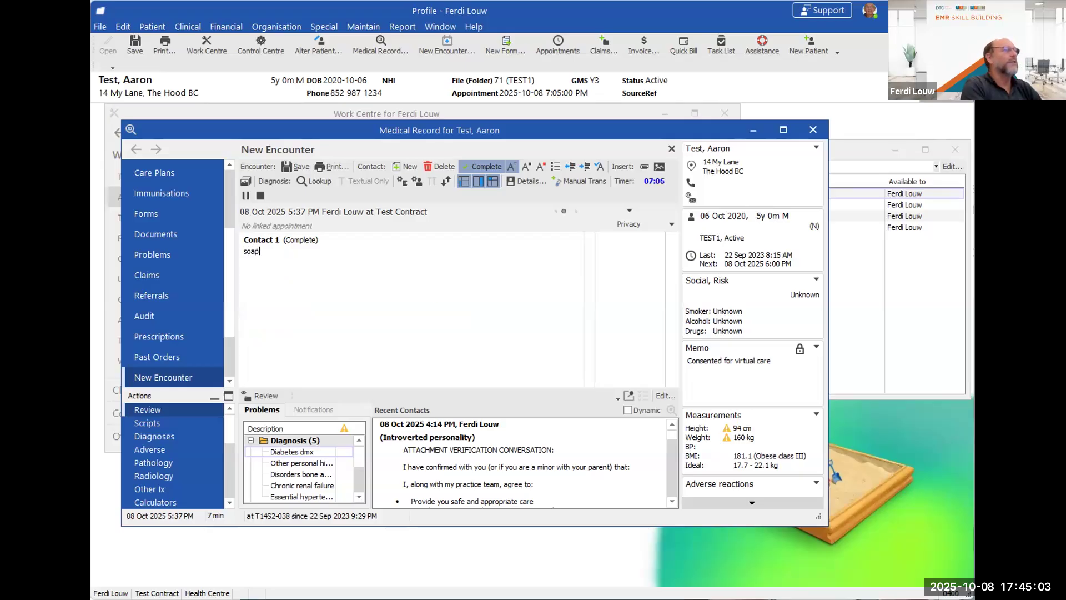
{"action": "type", "text": "b"}
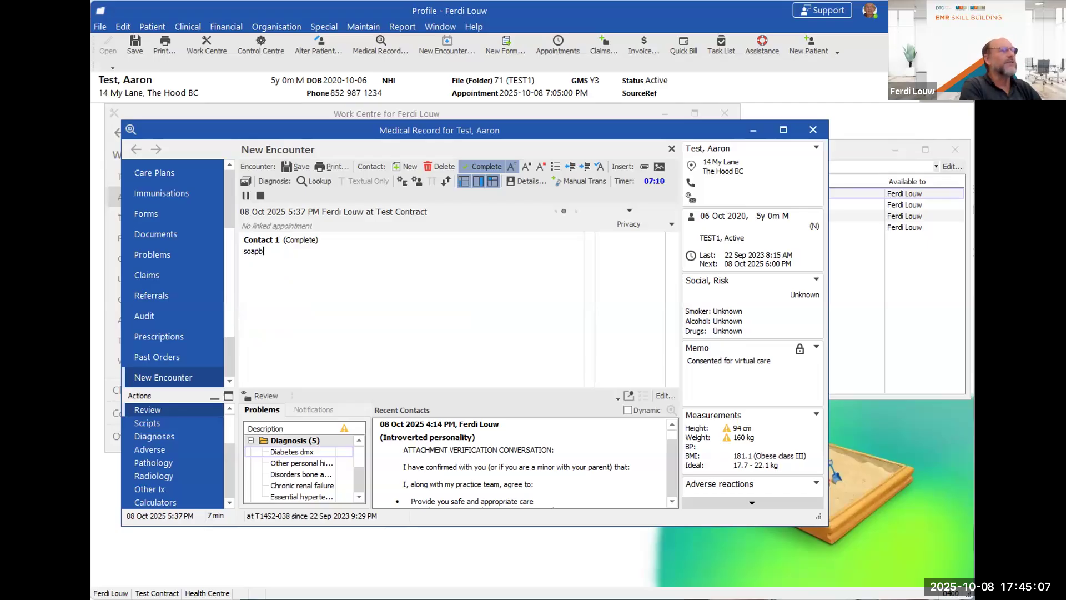
{"action": "type", "text": "\\"}
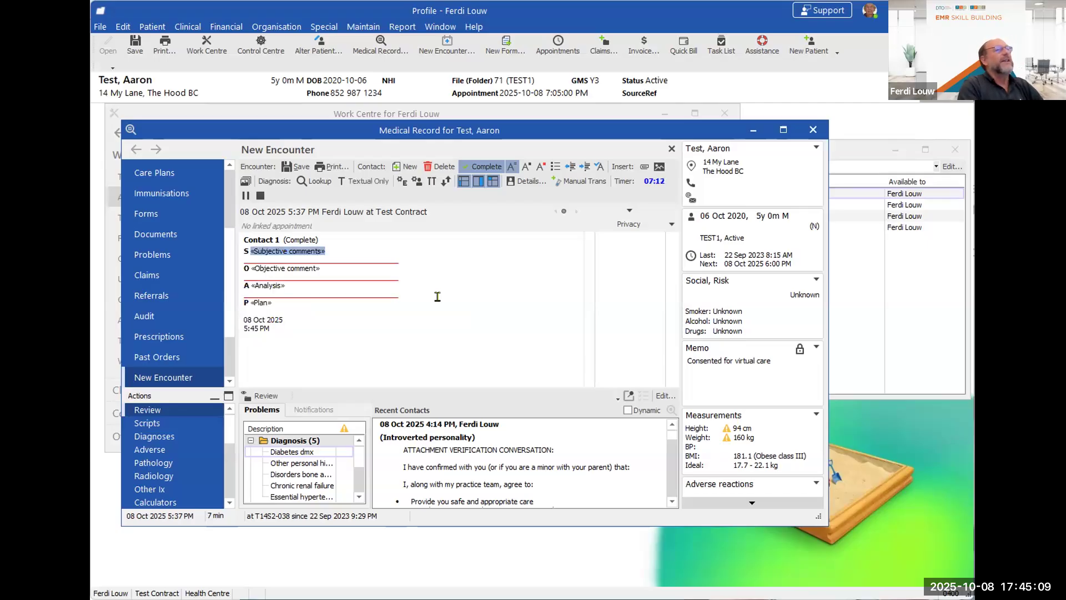
Step: Return to the typing template list and locate the SOAPB entry
{"action": "left_click", "coordinate": [450, 321]}
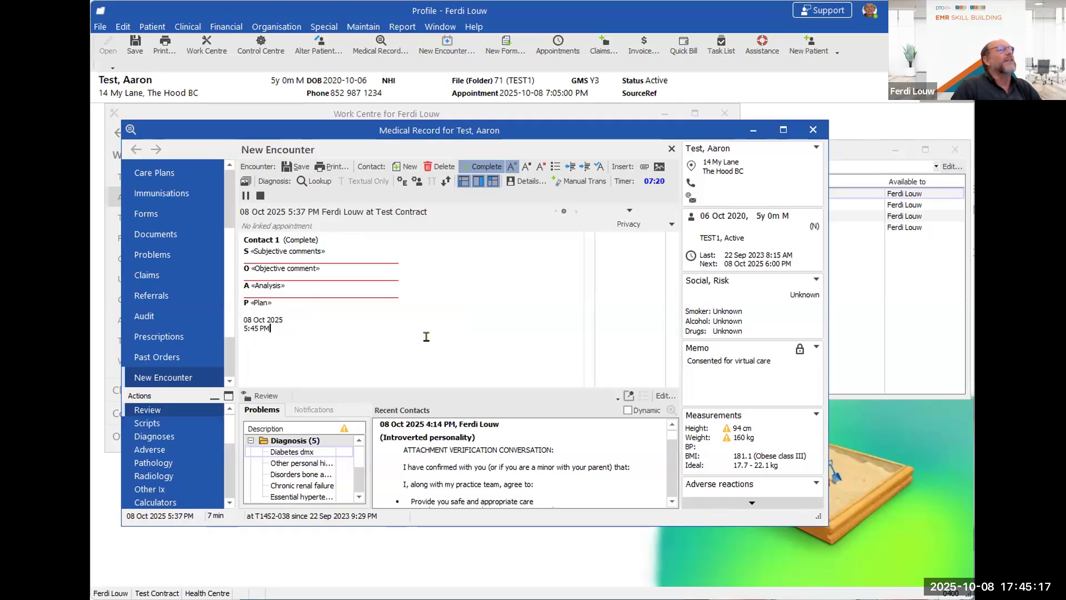
{"action": "left_click", "coordinate": [855, 320]}
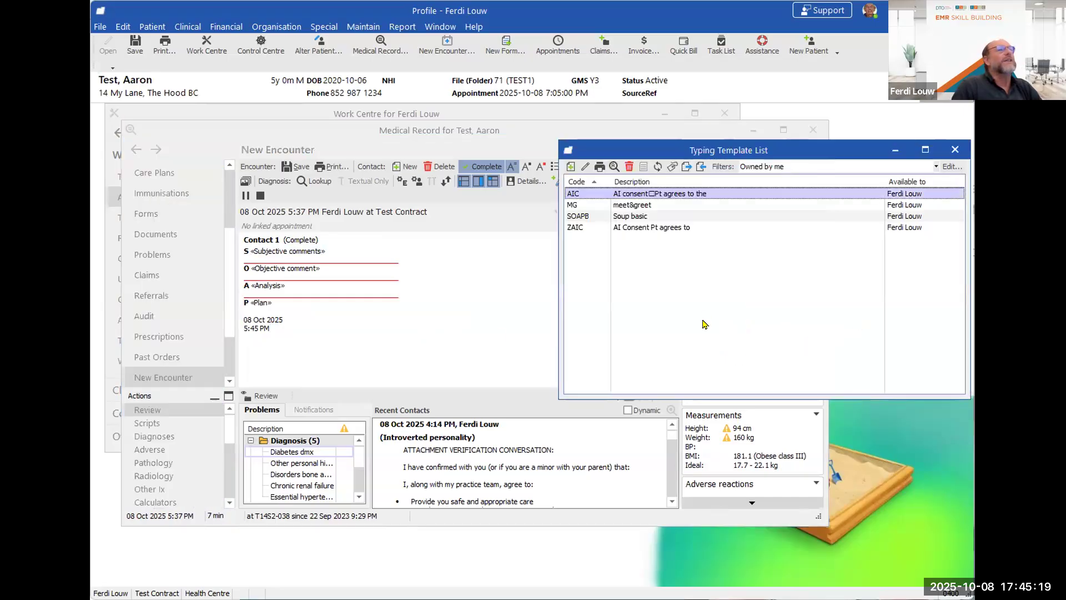
{"action": "left_click", "coordinate": [624, 218]}
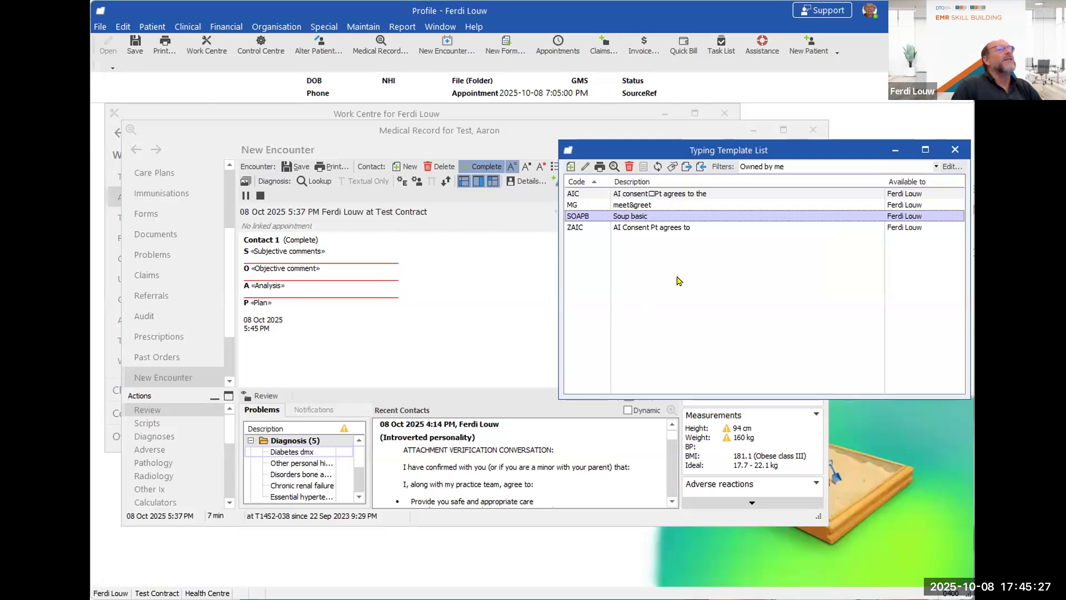
Step: Insert the identify date and time template below the SOAP notes using its code idt, and add an empty line after it
{"action": "left_click", "coordinate": [407, 343]}
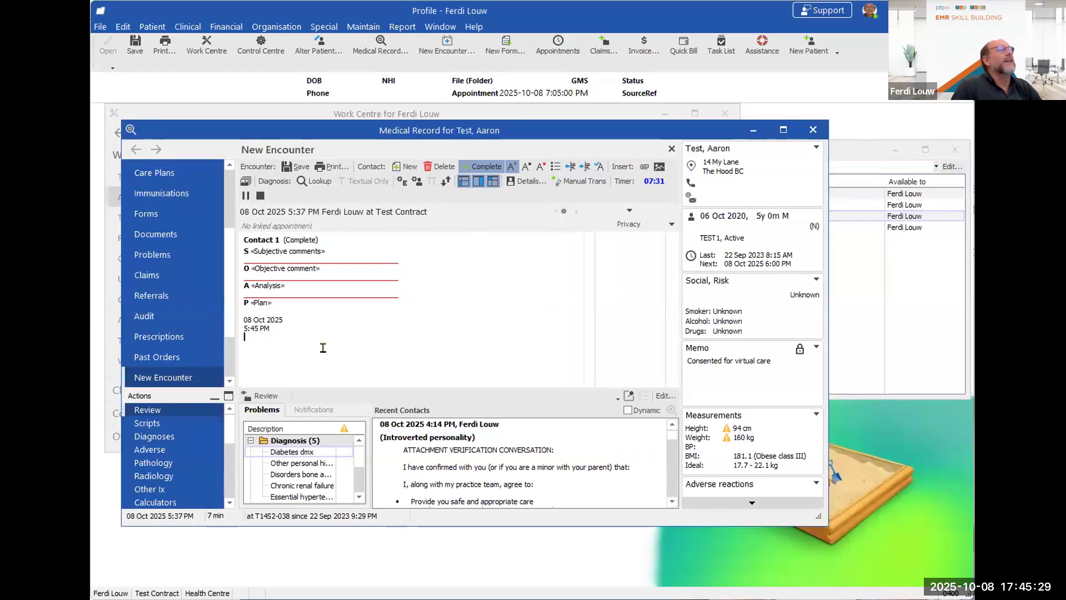
{"action": "type", "text": "idt\\"}
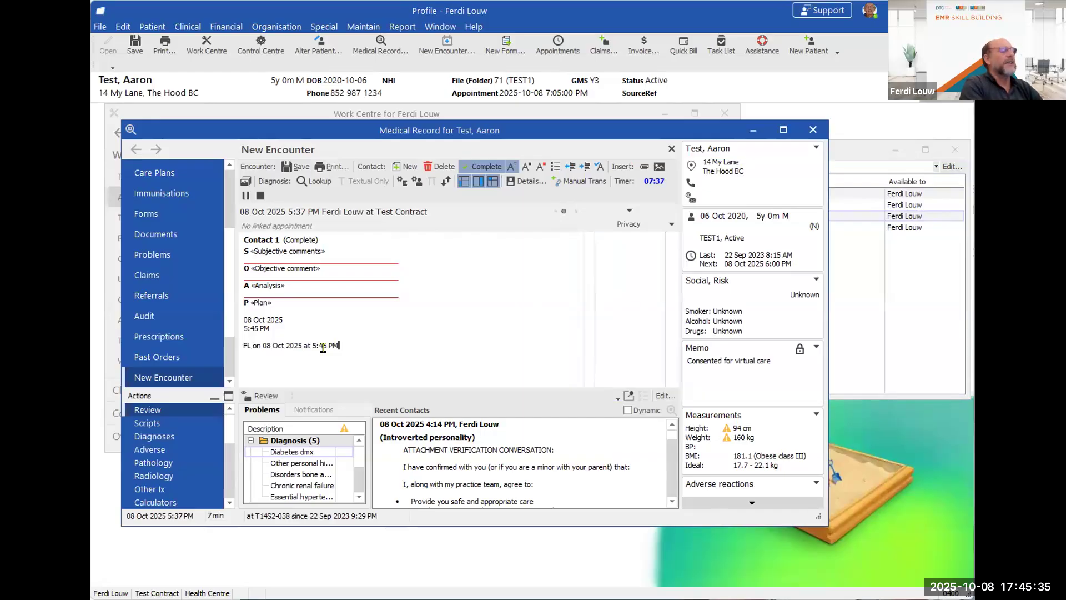
{"action": "key", "text": "Return"}
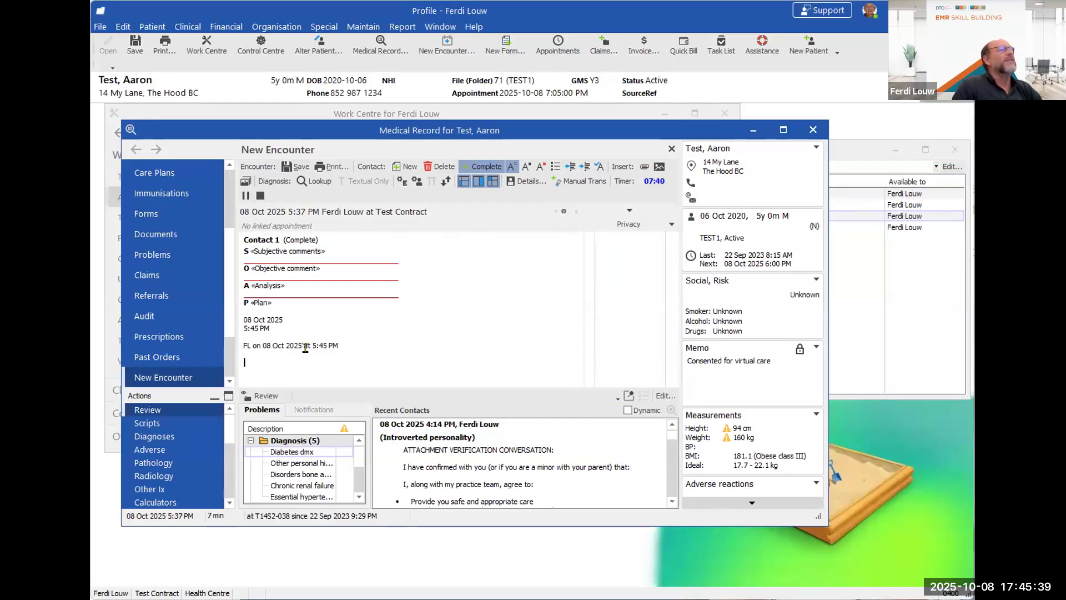
Step: Filter the template list to all typing templates and open the IDT template's properties
{"action": "left_click", "coordinate": [840, 349]}
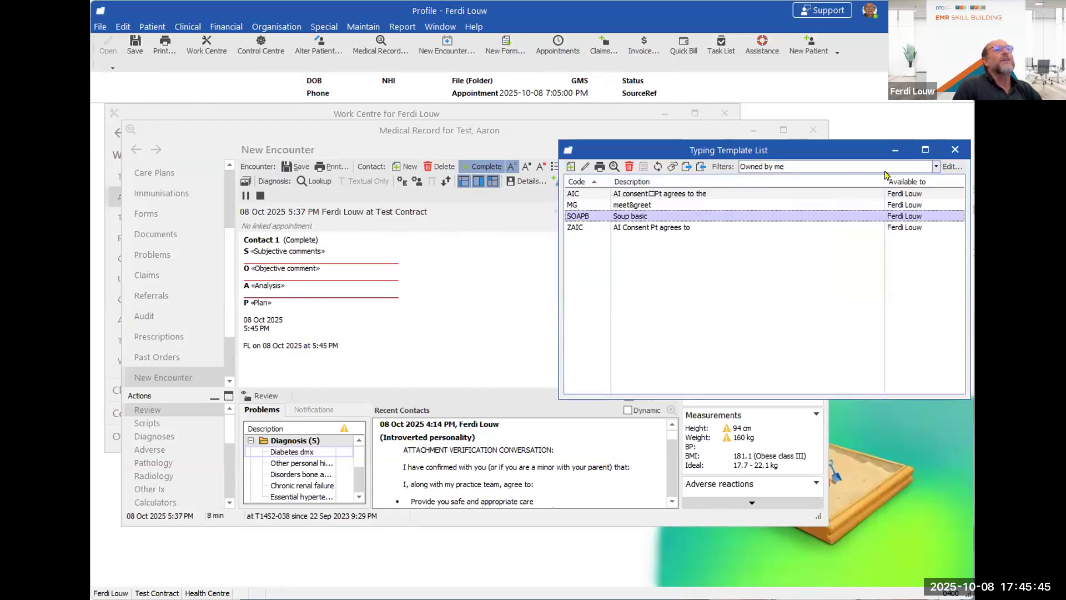
{"action": "left_click", "coordinate": [937, 166]}
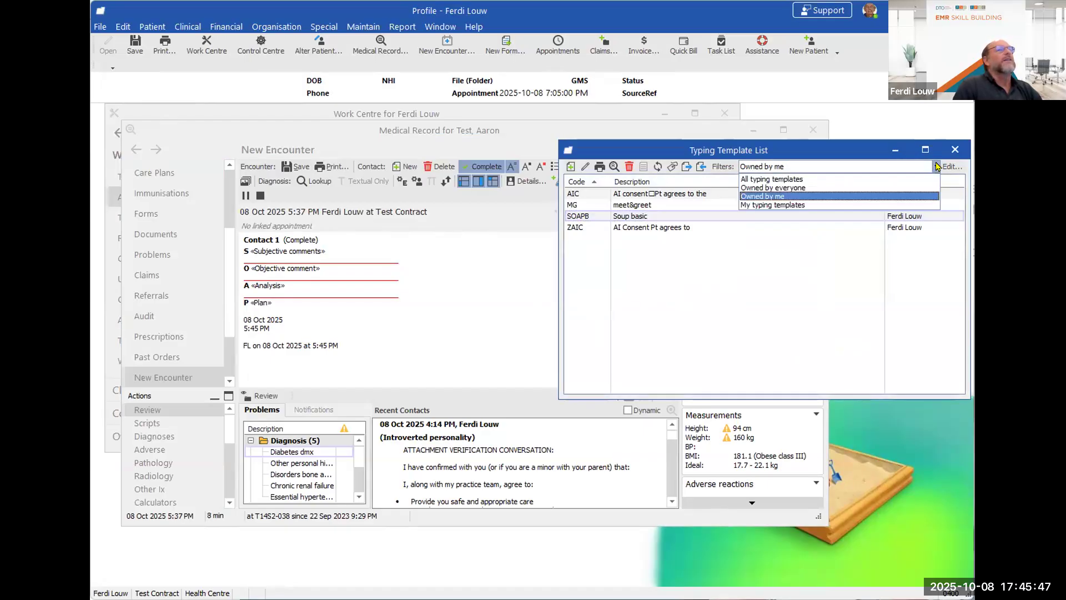
{"action": "left_click", "coordinate": [791, 178]}
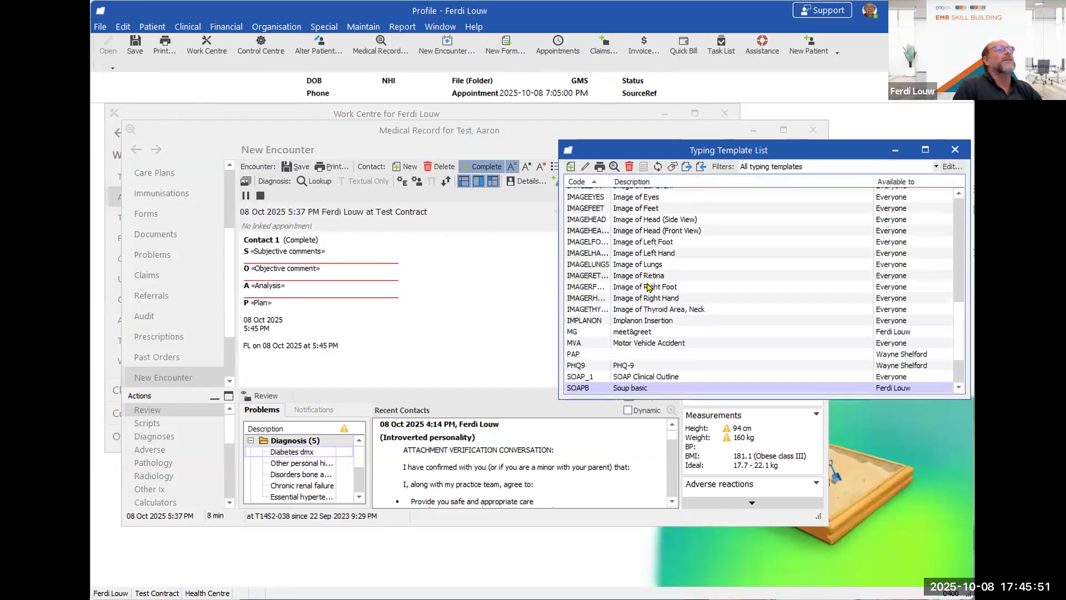
{"action": "scroll", "coordinate": [648, 287], "scroll_direction": "up", "scroll_amount": 8}
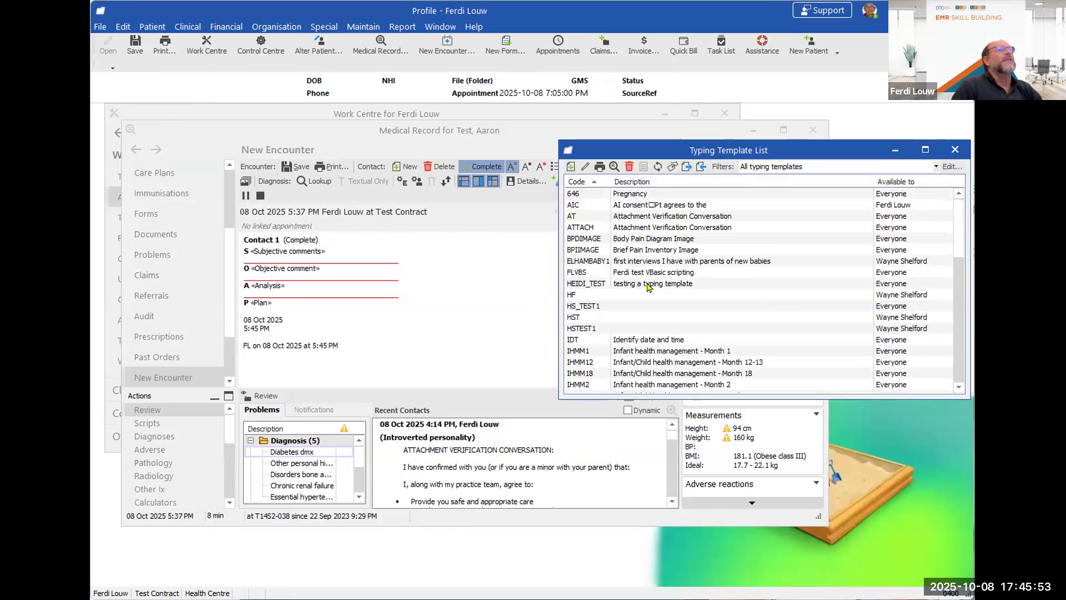
{"action": "left_click", "coordinate": [589, 339]}
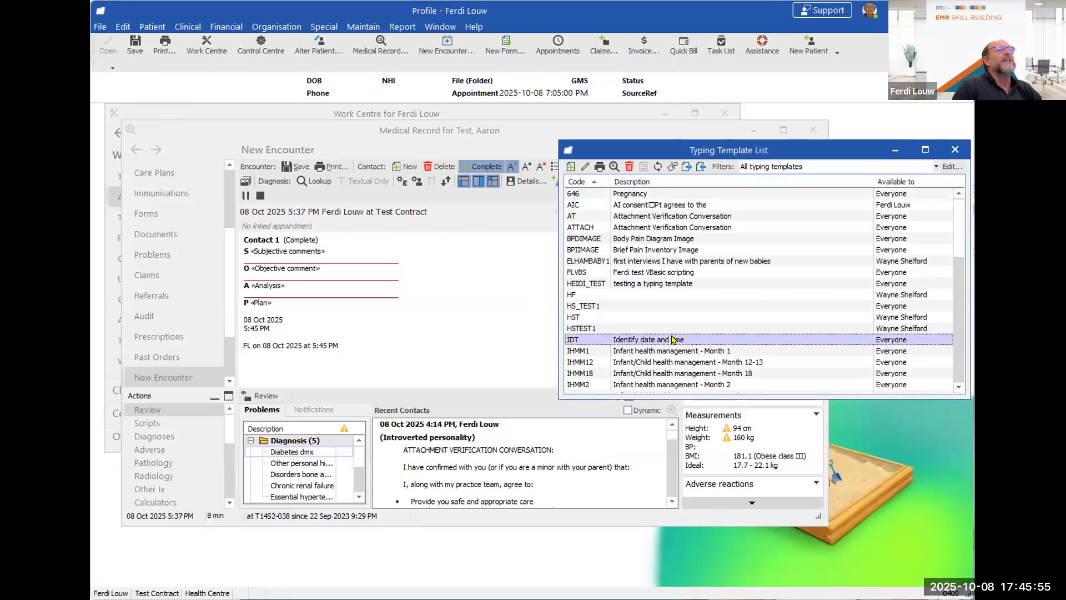
{"action": "double_click", "coordinate": [633, 340]}
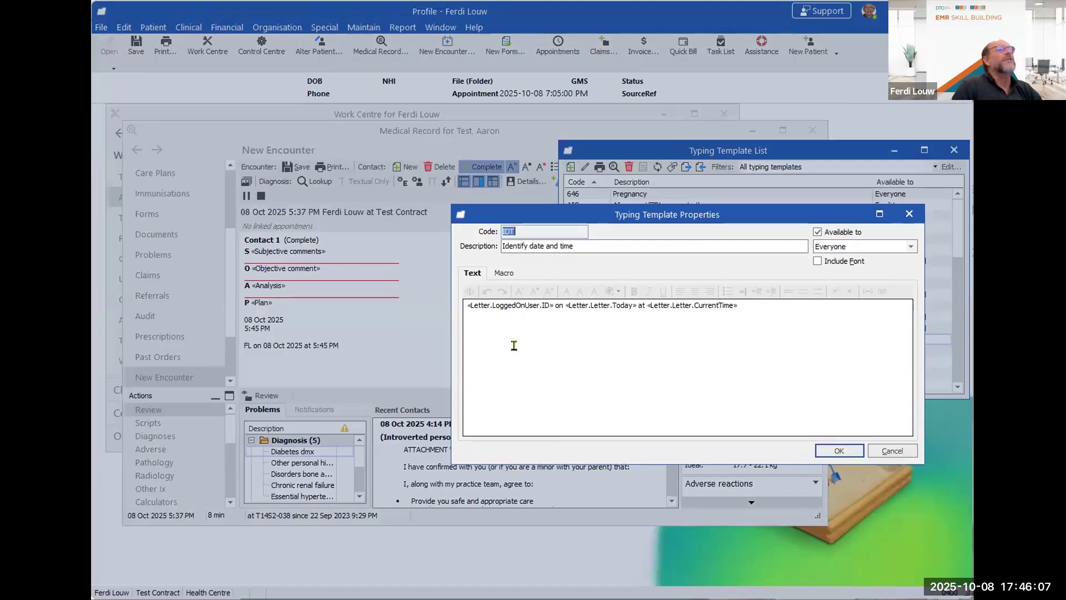
Step: Add a space after the LoggedOnUser.ID variable in the IDT text and search the print variables for "loggedon"
{"action": "left_click", "coordinate": [547, 336]}
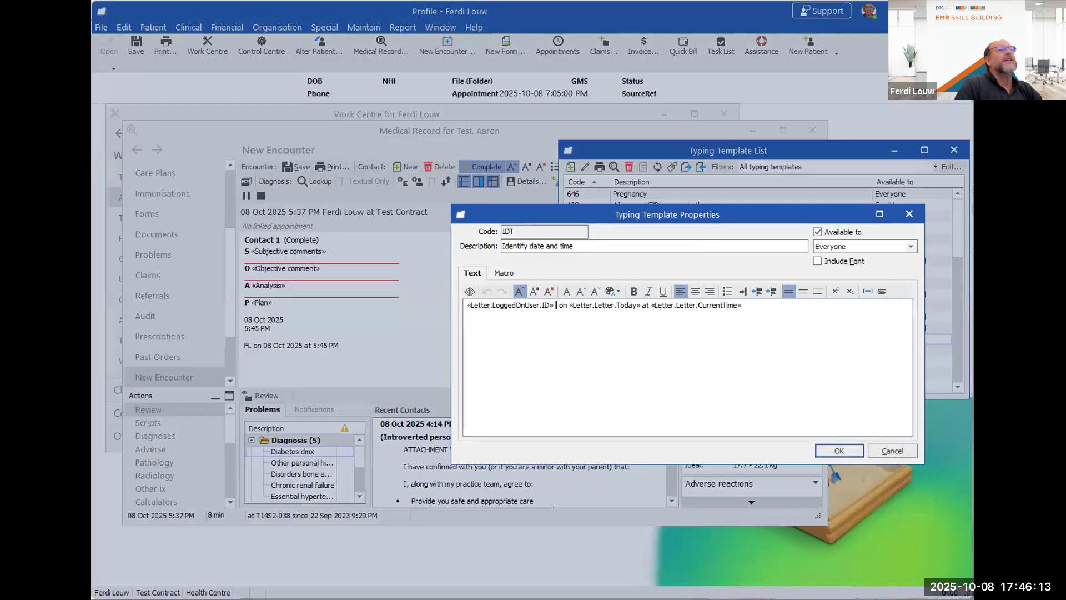
{"action": "left_click", "coordinate": [866, 292]}
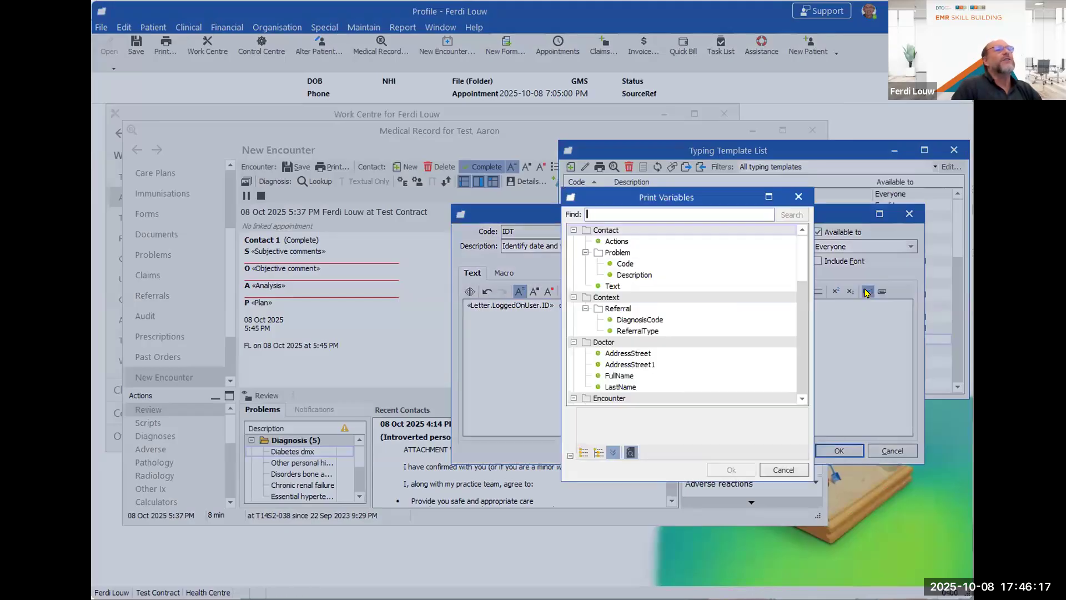
{"action": "type", "text": "loggedon"}
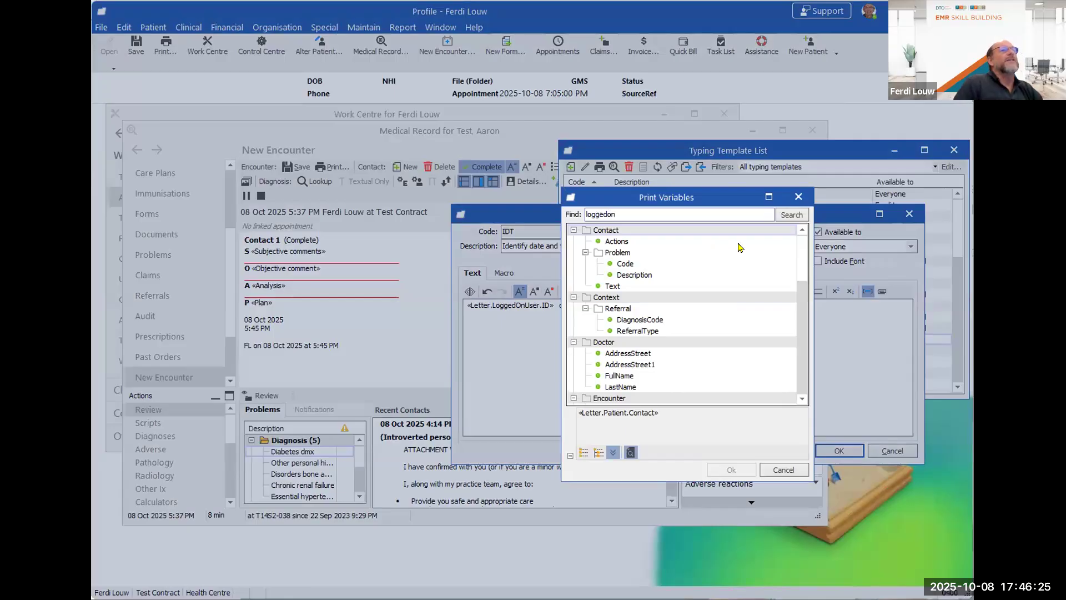
{"action": "left_click", "coordinate": [794, 216]}
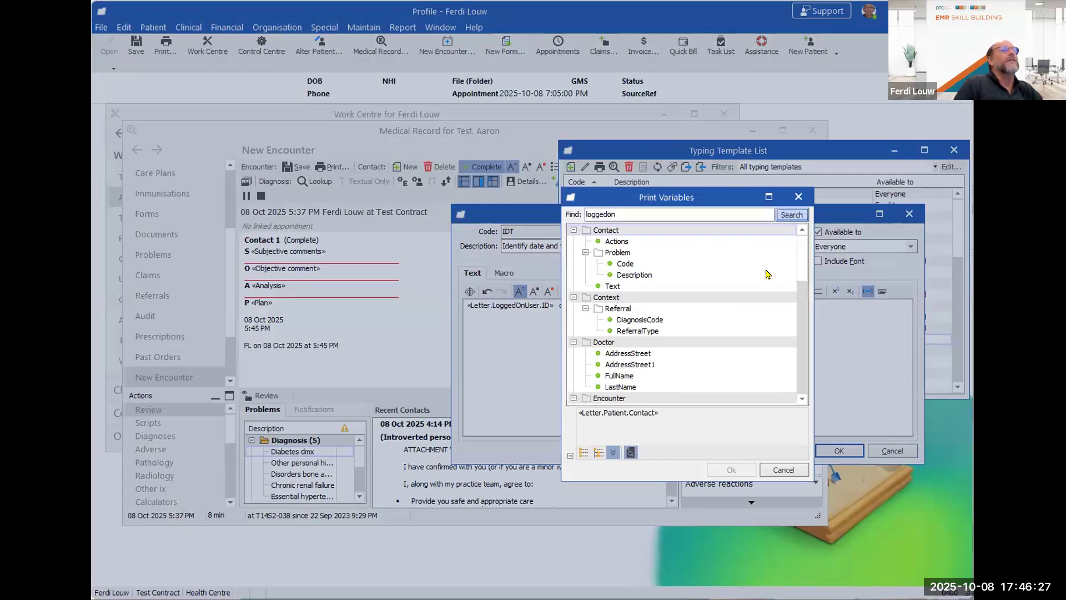
{"action": "left_click", "coordinate": [685, 360]}
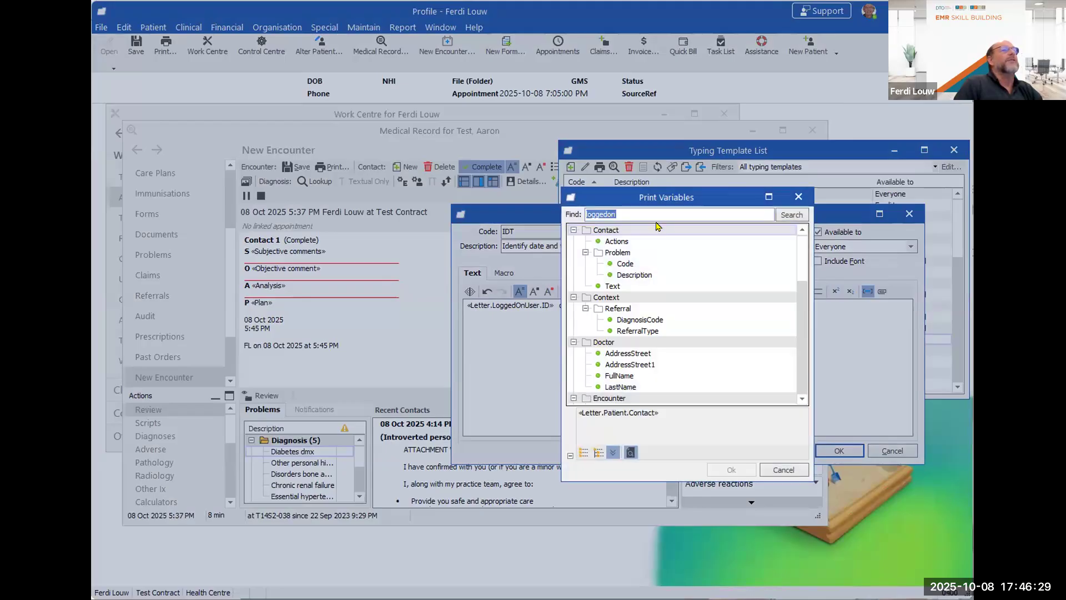
Step: Extend the variable search to "loggedonuser" and repeat it with the restriction to used items turned off
{"action": "left_click", "coordinate": [654, 215]}
{"action": "type", "text": "user"}
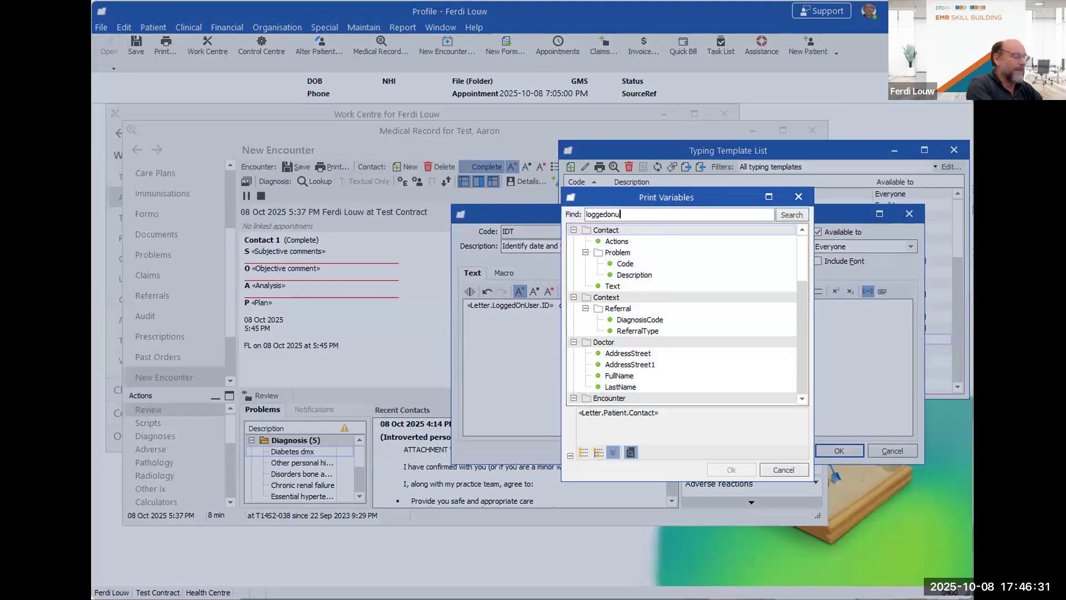
{"action": "left_click", "coordinate": [790, 216]}
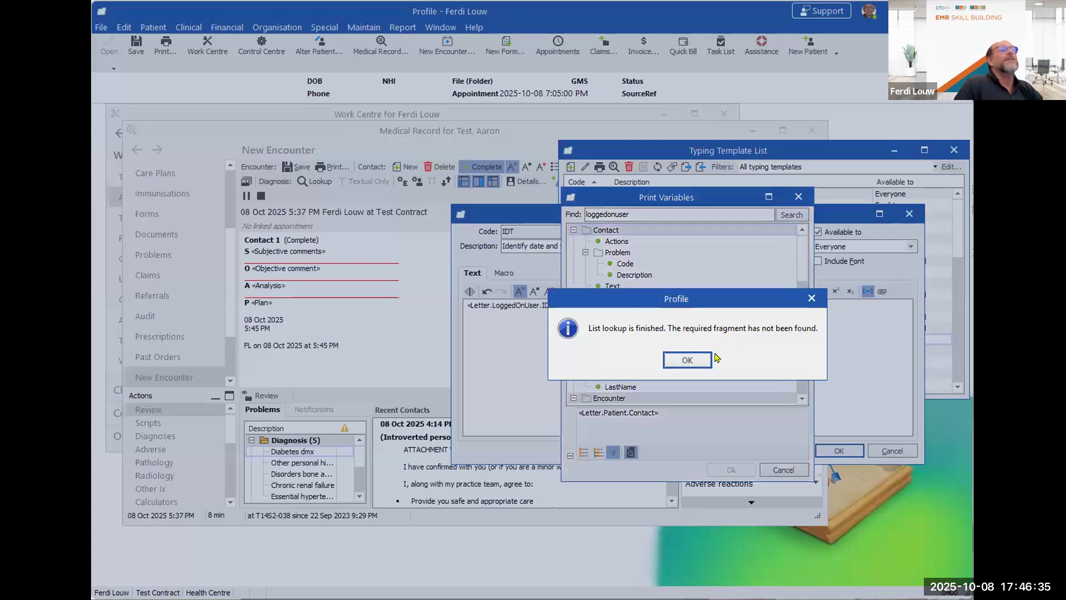
{"action": "left_click", "coordinate": [697, 359]}
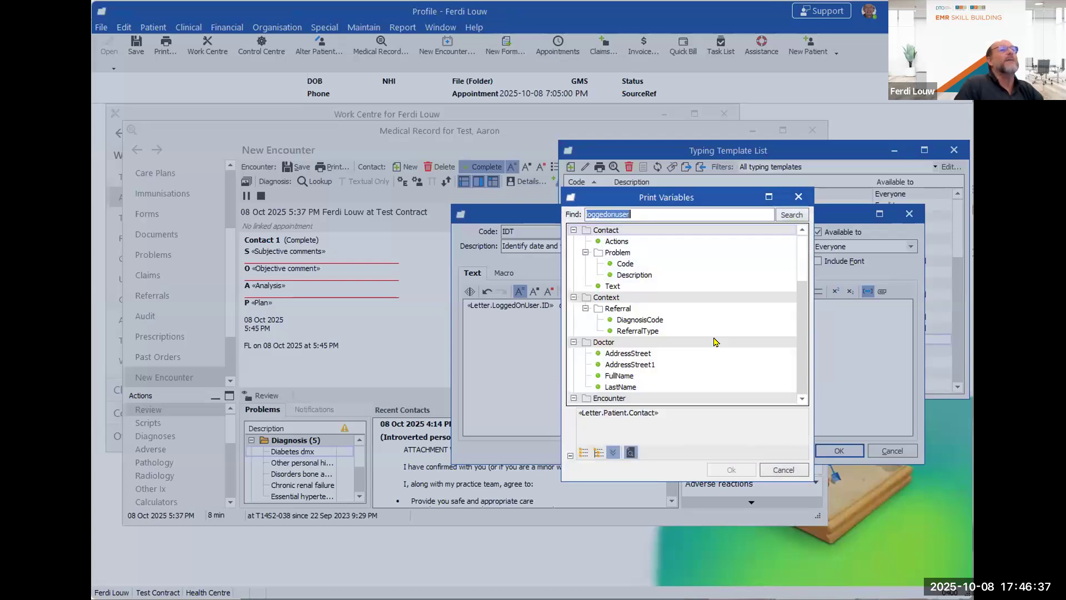
{"action": "left_click", "coordinate": [612, 453]}
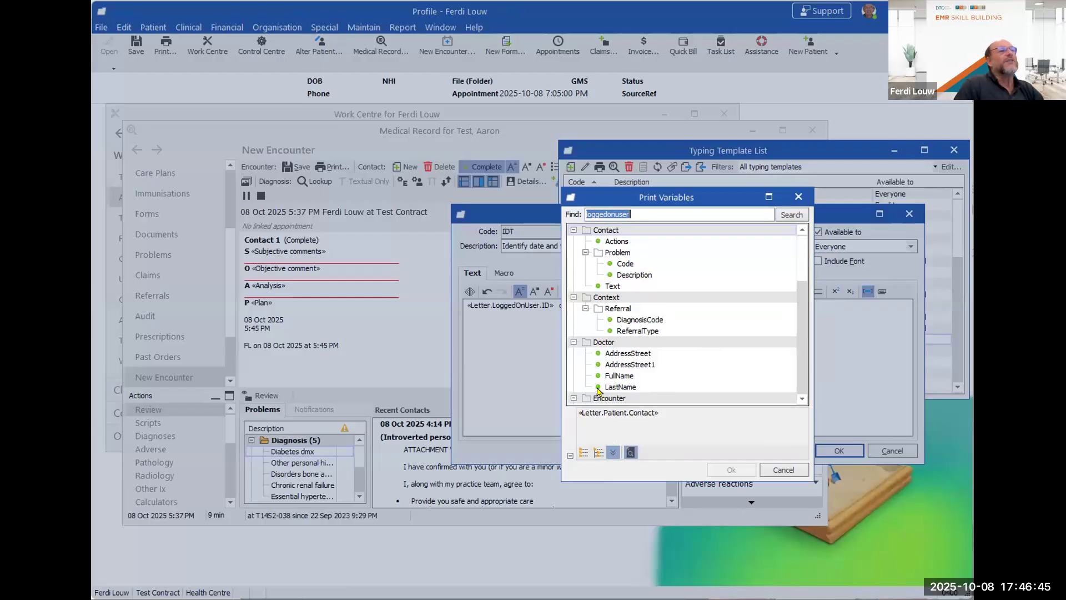
{"action": "left_click", "coordinate": [613, 453]}
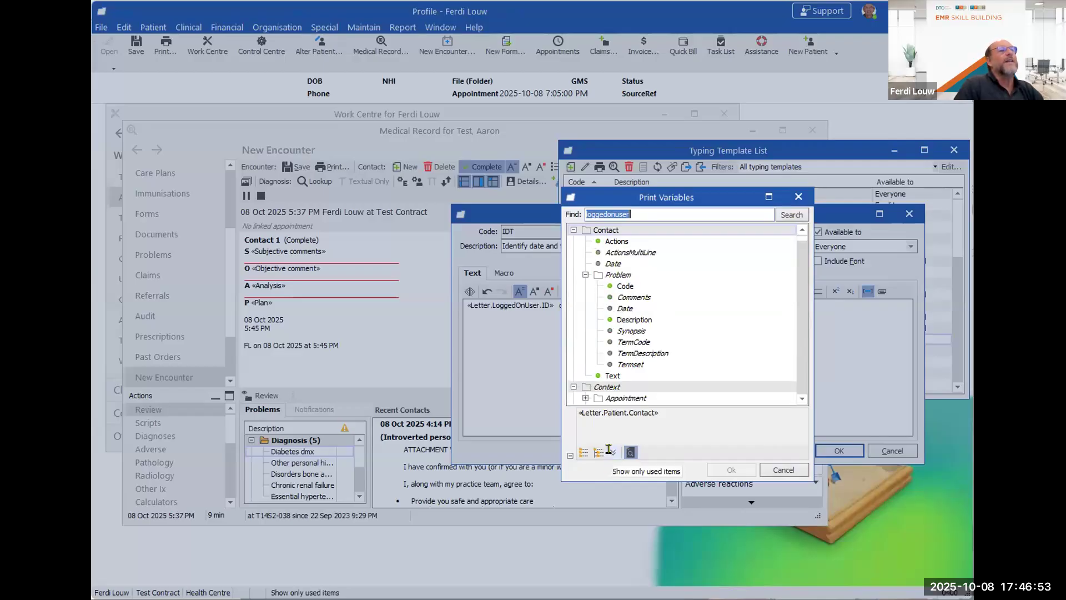
{"action": "left_click", "coordinate": [790, 215]}
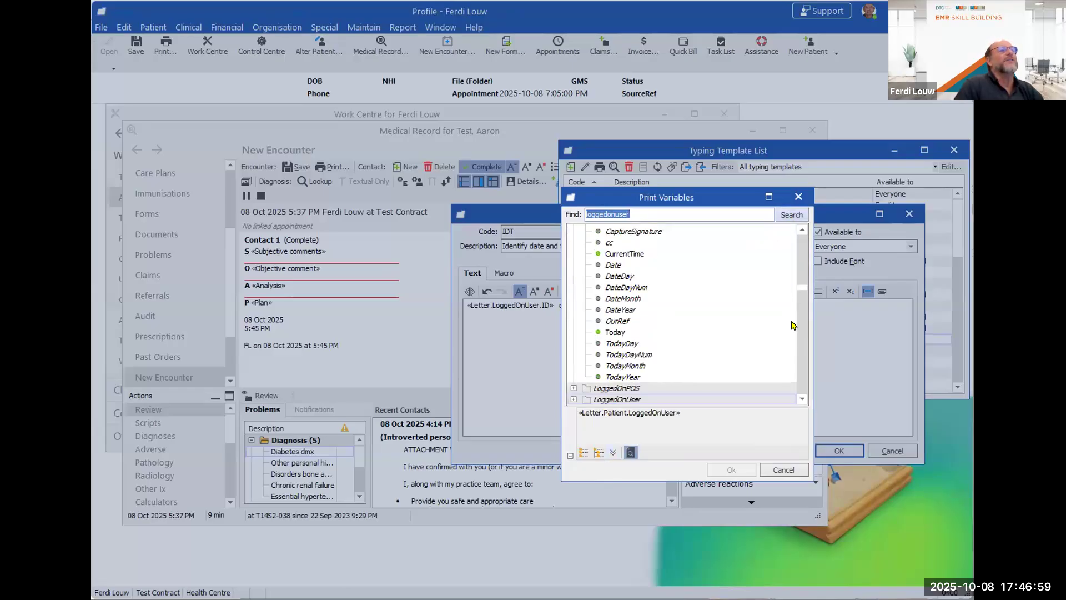
Step: Expand the LoggedOnUser group and insert its FullName variable before "on" in the IDT template
{"action": "scroll", "coordinate": [789, 341], "scroll_direction": "down", "scroll_amount": 2}
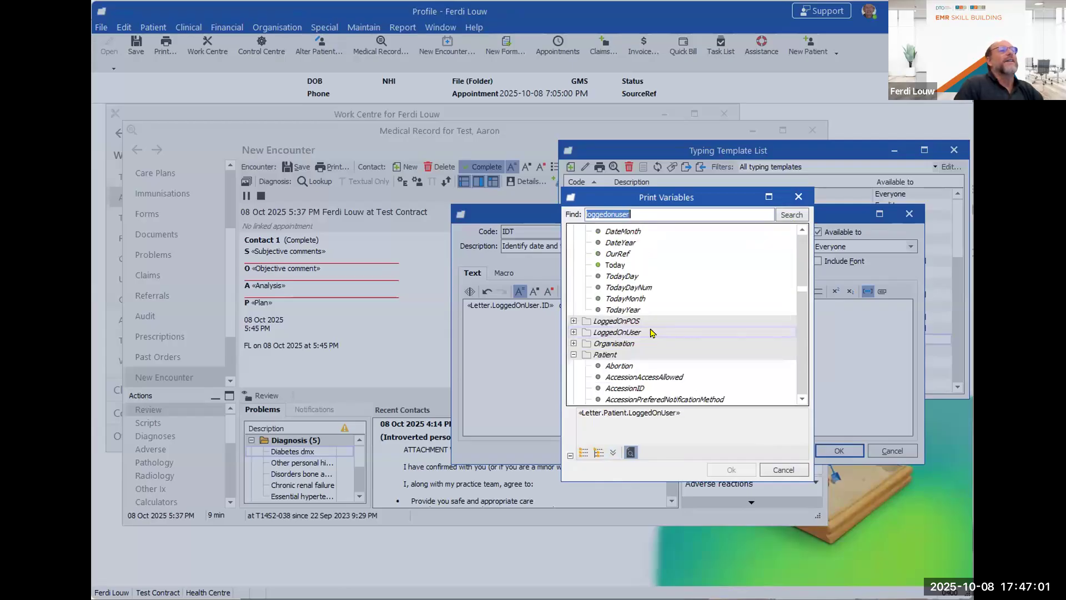
{"action": "left_click", "coordinate": [574, 333]}
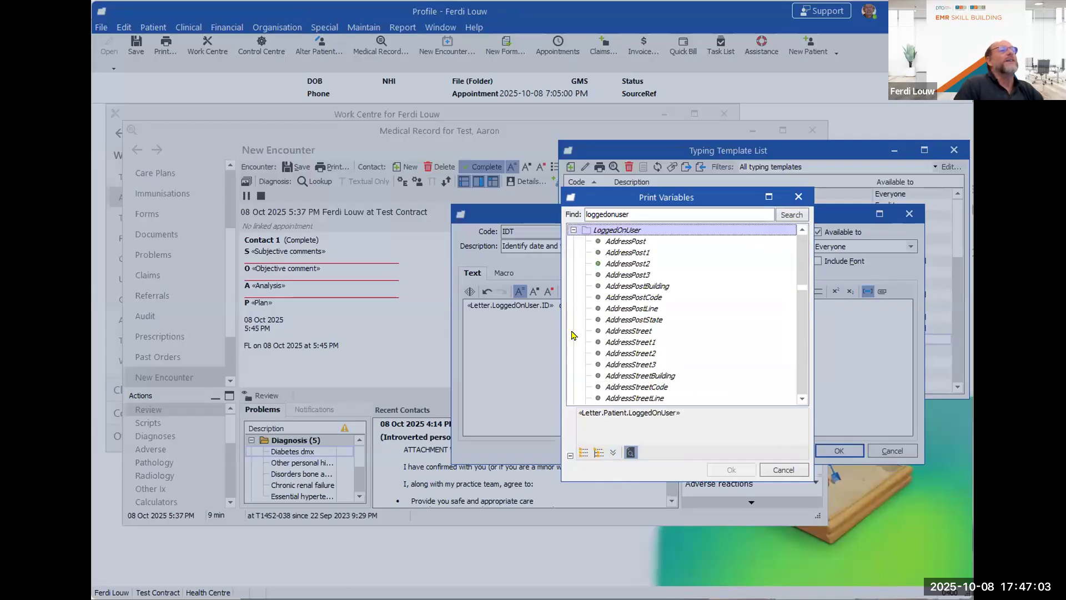
{"action": "scroll", "coordinate": [691, 324], "scroll_direction": "down", "scroll_amount": 3}
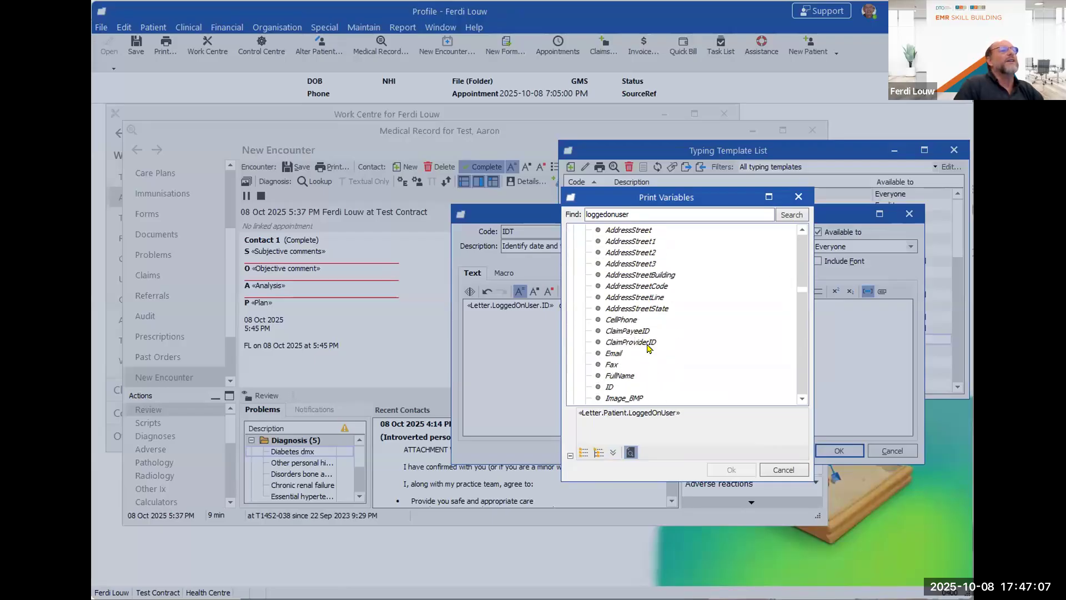
{"action": "scroll", "coordinate": [653, 349], "scroll_direction": "down", "scroll_amount": 1}
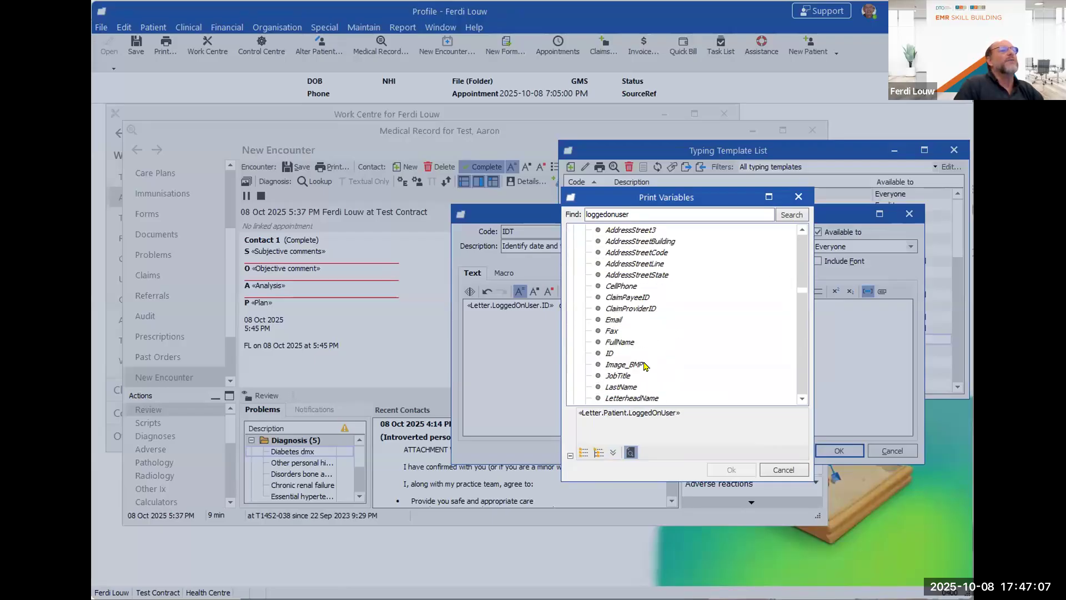
{"action": "left_click", "coordinate": [616, 342]}
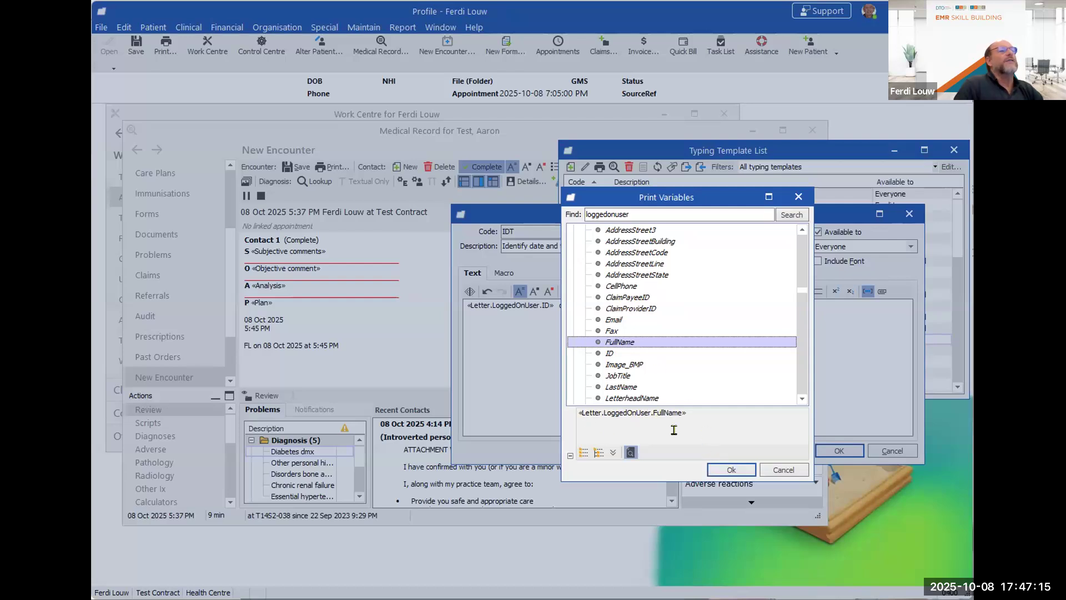
{"action": "left_click", "coordinate": [729, 469]}
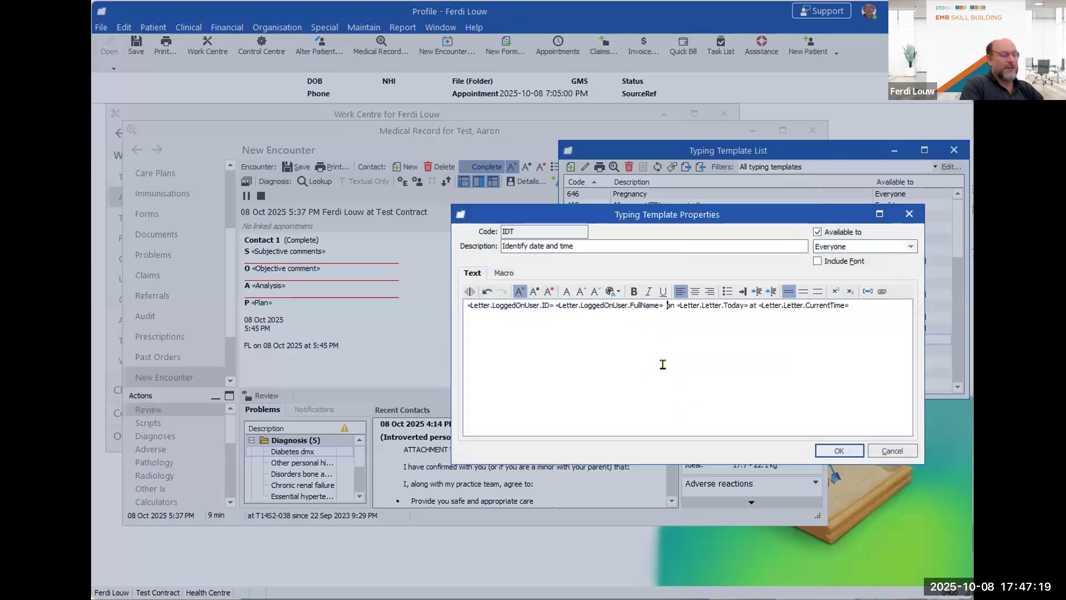
Step: Delete the Letter.LoggedOnUser.ID variable from the start of the IDT template text
{"action": "key", "text": "shift+Right"}
{"action": "key", "text": "shift+Right"}
{"action": "key", "text": "shift+Right"}
{"action": "key", "text": "shift+Right"}
{"action": "key", "text": "shift+Right"}
{"action": "key", "text": "shift+Right"}
{"action": "key", "text": "shift+Right"}
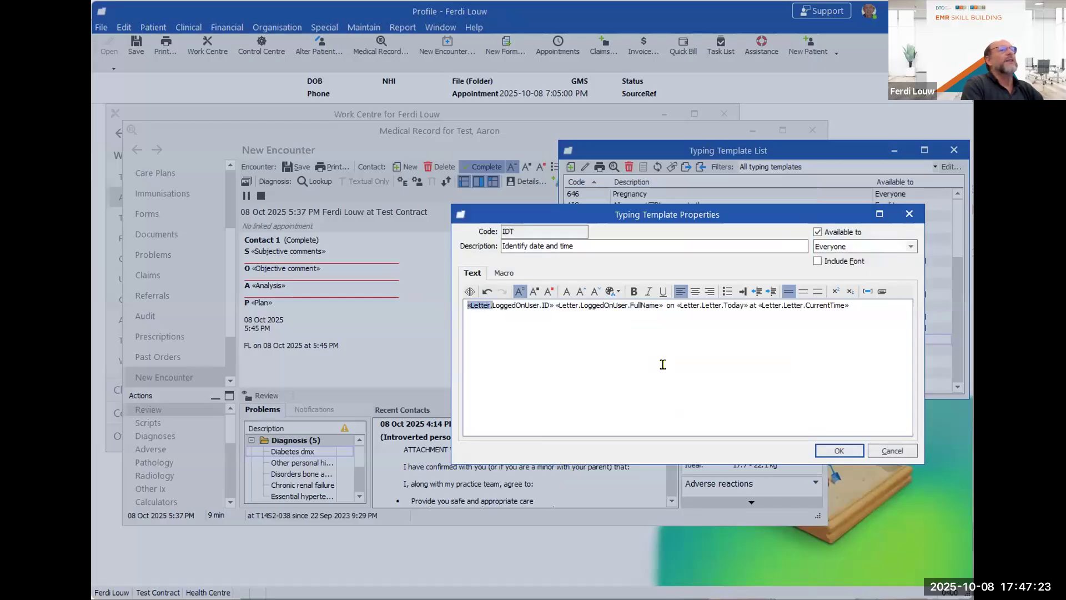
{"action": "key", "text": "shift+Right"}
{"action": "key", "text": "shift+Right"}
{"action": "key", "text": "shift+Right"}
{"action": "key", "text": "shift+Right"}
{"action": "key", "text": "shift+Right"}
{"action": "key", "text": "shift+Right"}
{"action": "key", "text": "shift+Right"}
{"action": "key", "text": "shift+Right"}
{"action": "key", "text": "shift+Right"}
{"action": "key", "text": "shift+Right"}
{"action": "key", "text": "shift+Right"}
{"action": "key", "text": "shift+Right"}
{"action": "key", "text": "shift+Right"}
{"action": "key", "text": "Delete"}
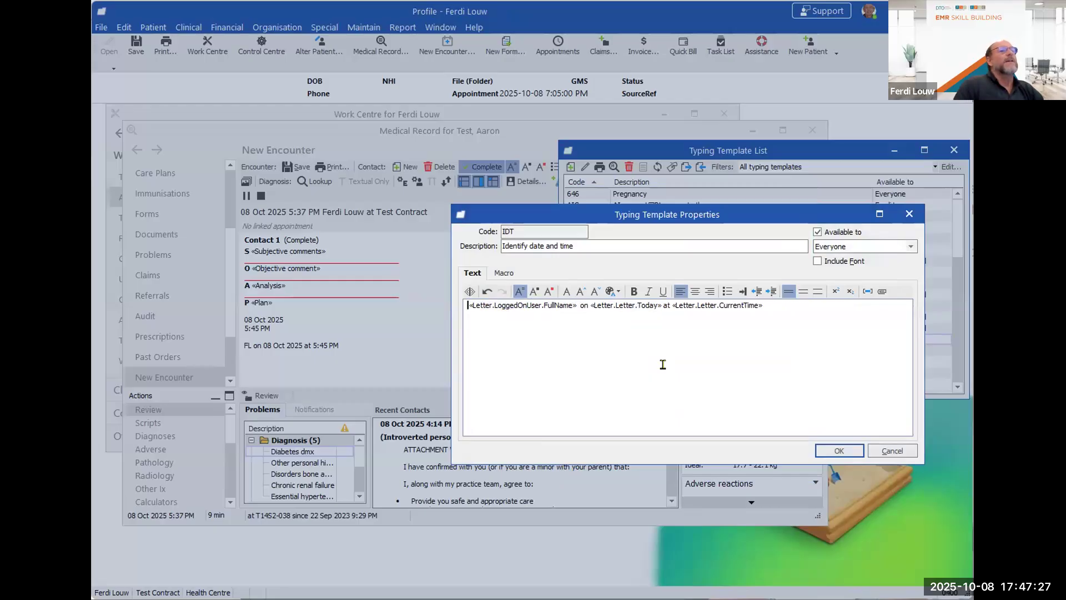
Step: Save the IDT template and insert it with its code idt on the line below the existing date-time entries in the encounter note
{"action": "left_click", "coordinate": [838, 450]}
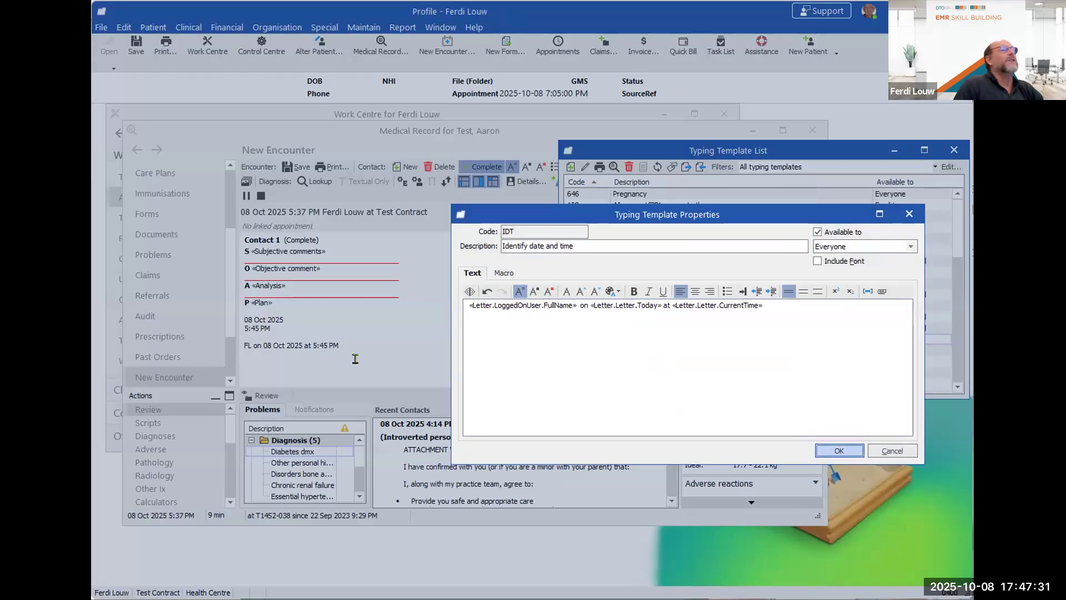
{"action": "left_click", "coordinate": [352, 357]}
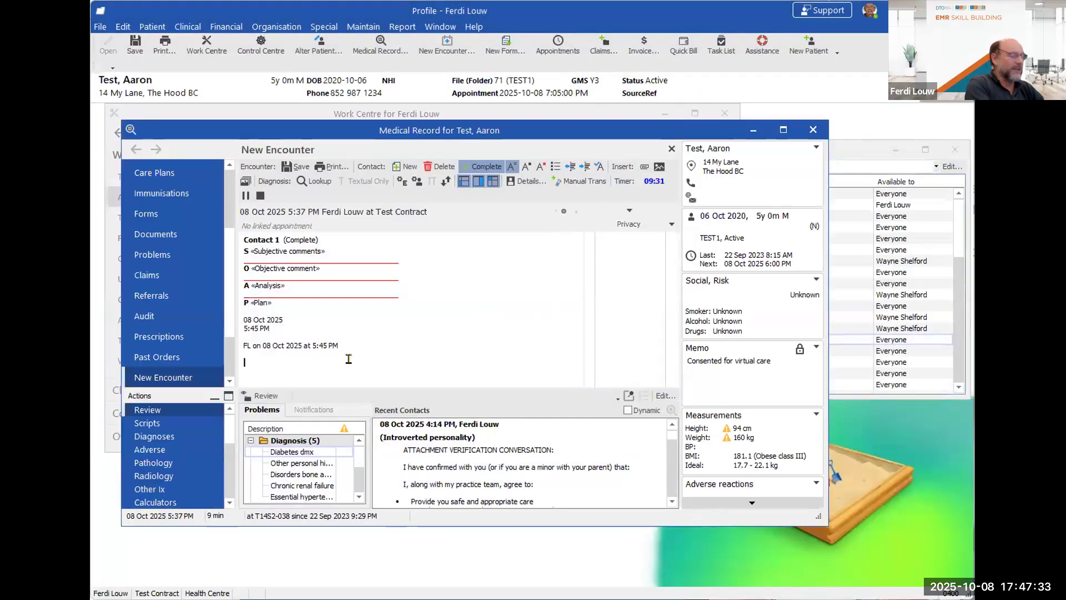
{"action": "type", "text": "idt"}
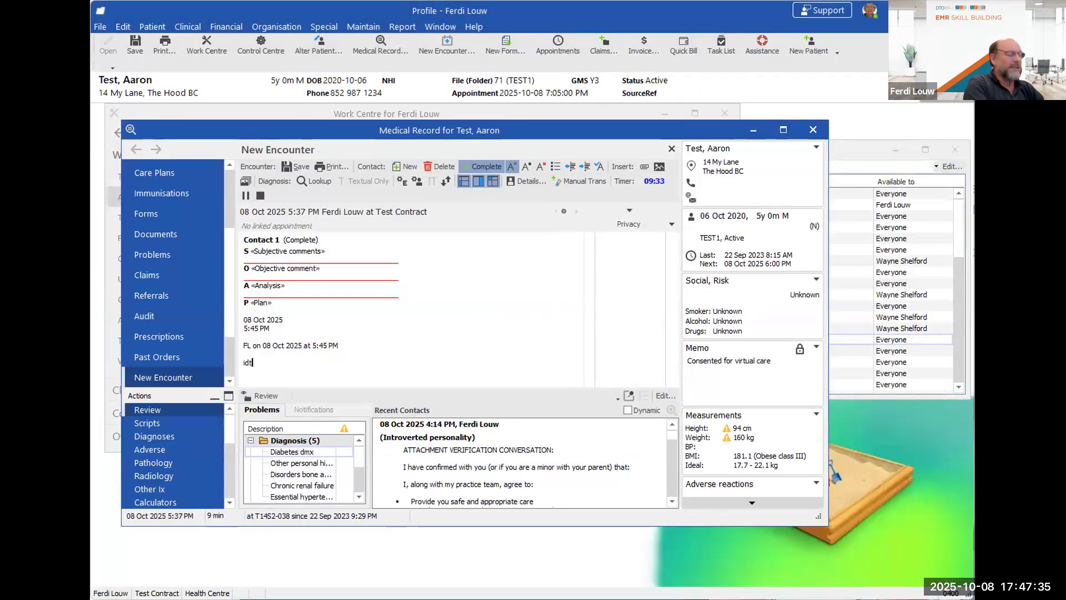
{"action": "key", "text": "space"}
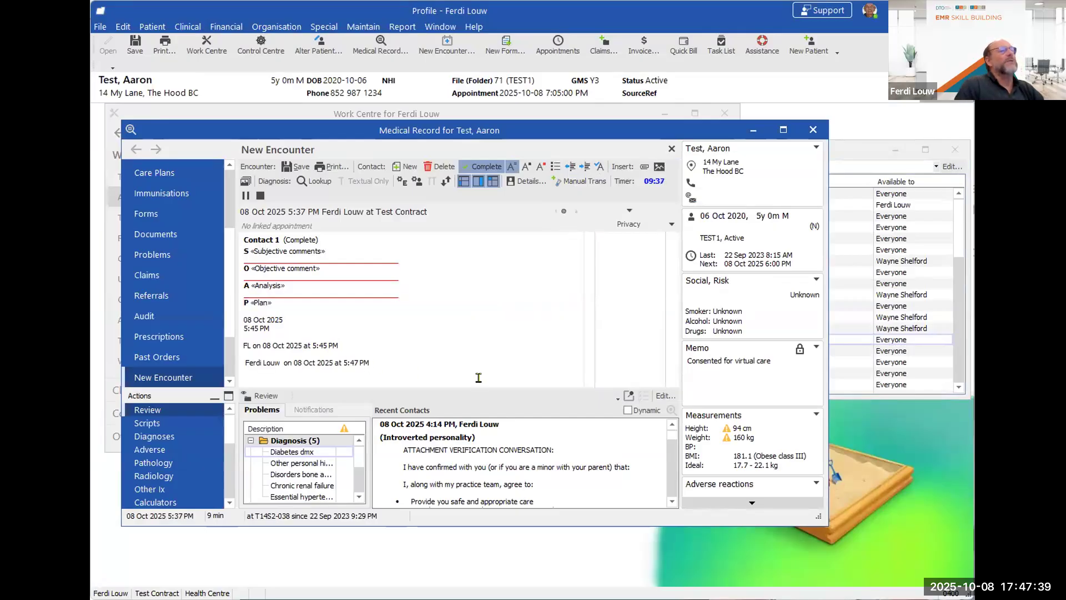
{"action": "key", "text": "Return"}
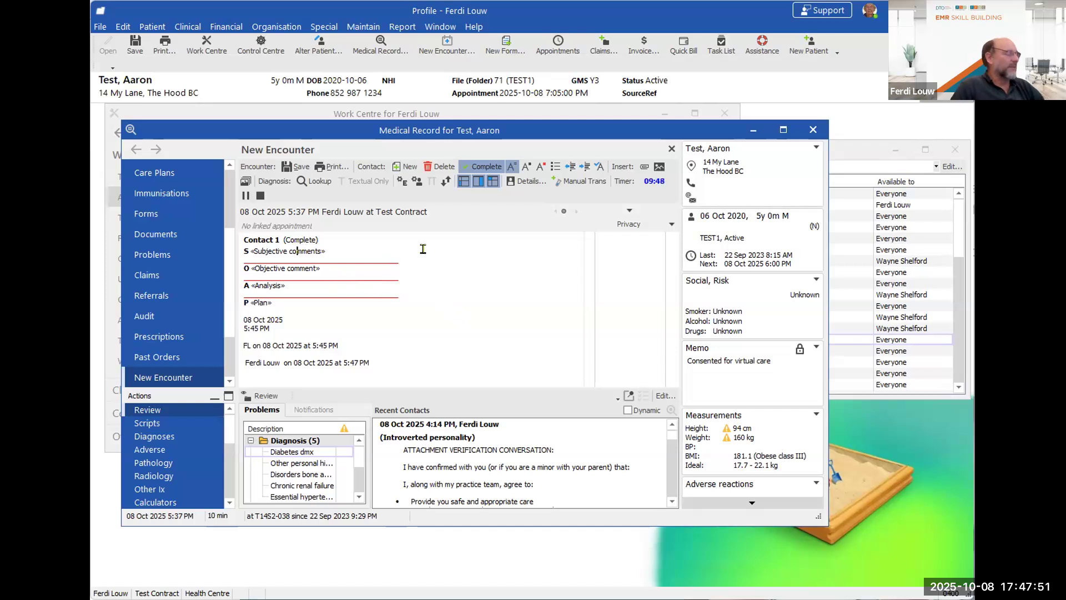
Step: Cycle repeatedly through the Subjective, Objective, Analysis and Plan placeholders of the SOAP template in the encounter note
{"action": "left_click", "coordinate": [493, 270]}
{"action": "key", "text": "Tab"}
{"action": "key", "text": "Tab"}
{"action": "key", "text": "Tab"}
{"action": "key", "text": "Tab"}
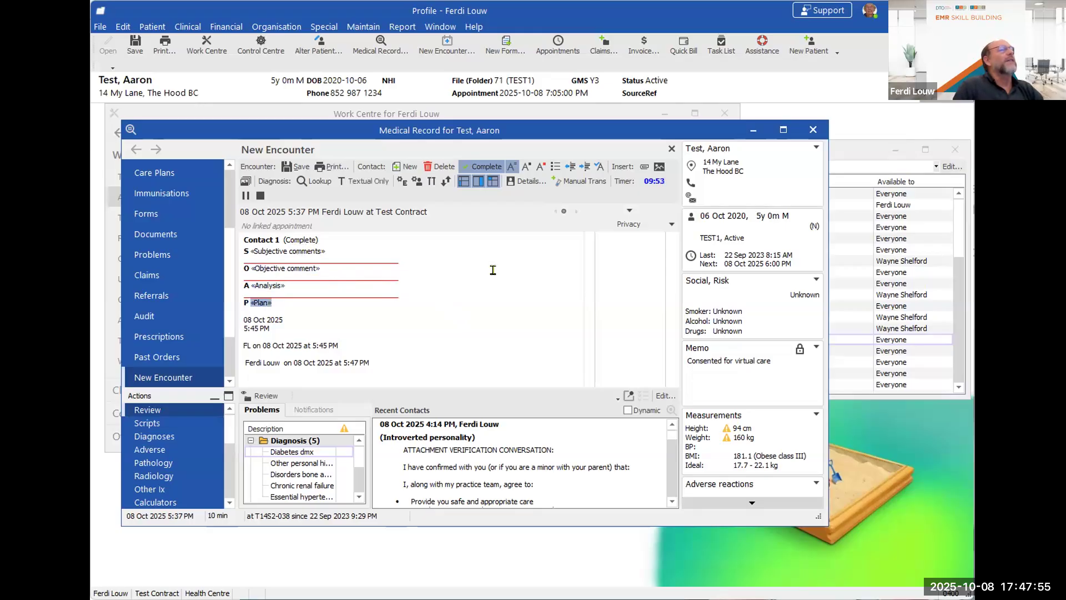
{"action": "key", "text": "Tab"}
{"action": "key", "text": "Tab"}
{"action": "key", "text": "Tab"}
{"action": "key", "text": "Tab"}
{"action": "key", "text": "Tab"}
{"action": "key", "text": "Tab"}
{"action": "key", "text": "Tab"}
{"action": "key", "text": "Tab"}
{"action": "key", "text": "Tab"}
{"action": "key", "text": "Tab"}
{"action": "left_click", "coordinate": [332, 249]}
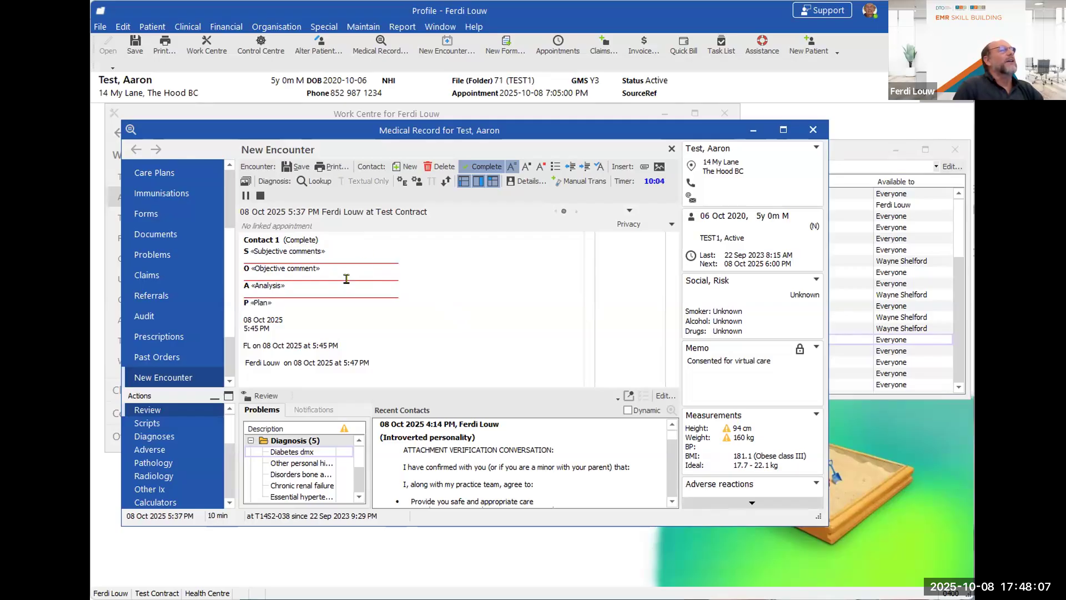
{"action": "left_click", "coordinate": [452, 322]}
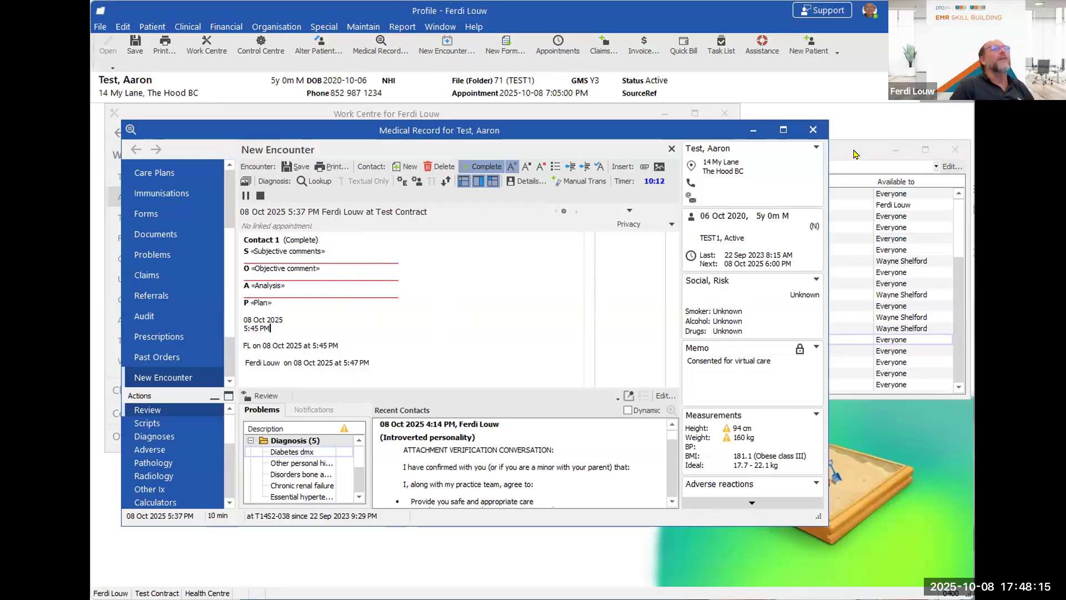
Step: Clear all Contact 1 note text and insert the plain SOAP template with «Subjective comments», «Objective comment», «Analysis» and «Plan» placeholders
{"action": "left_click_drag", "start_coordinate": [412, 360], "coordinate": [235, 247]}
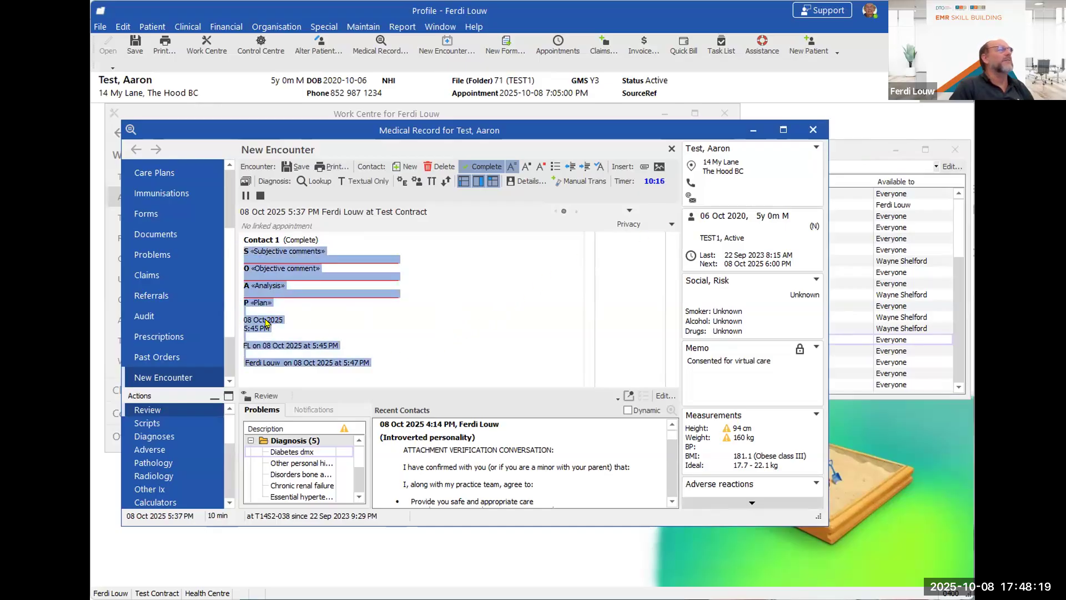
{"action": "key", "text": "Delete"}
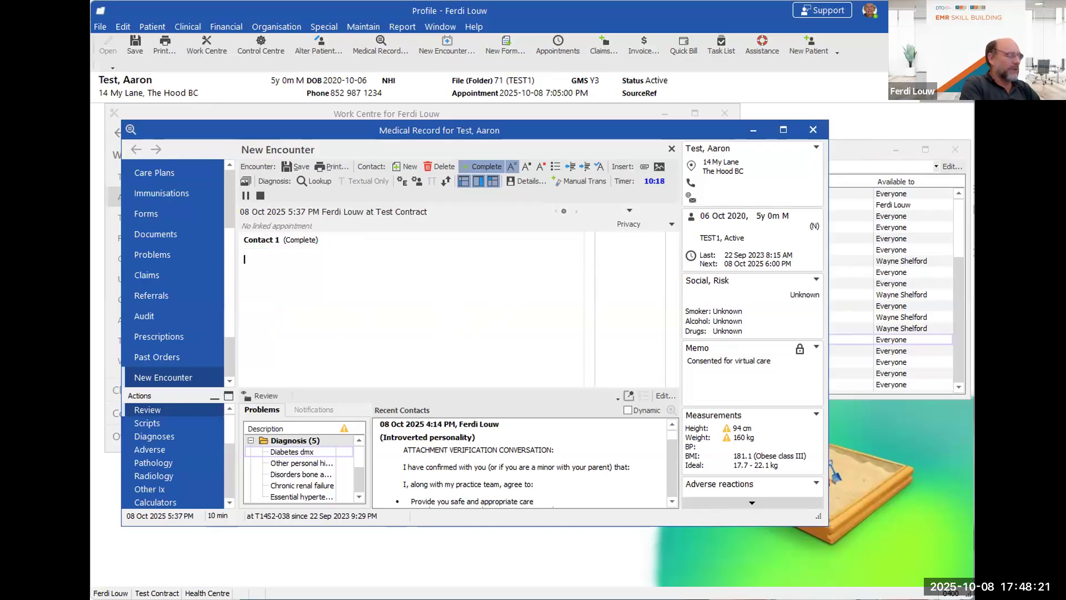
{"action": "type", "text": "hx\\"}
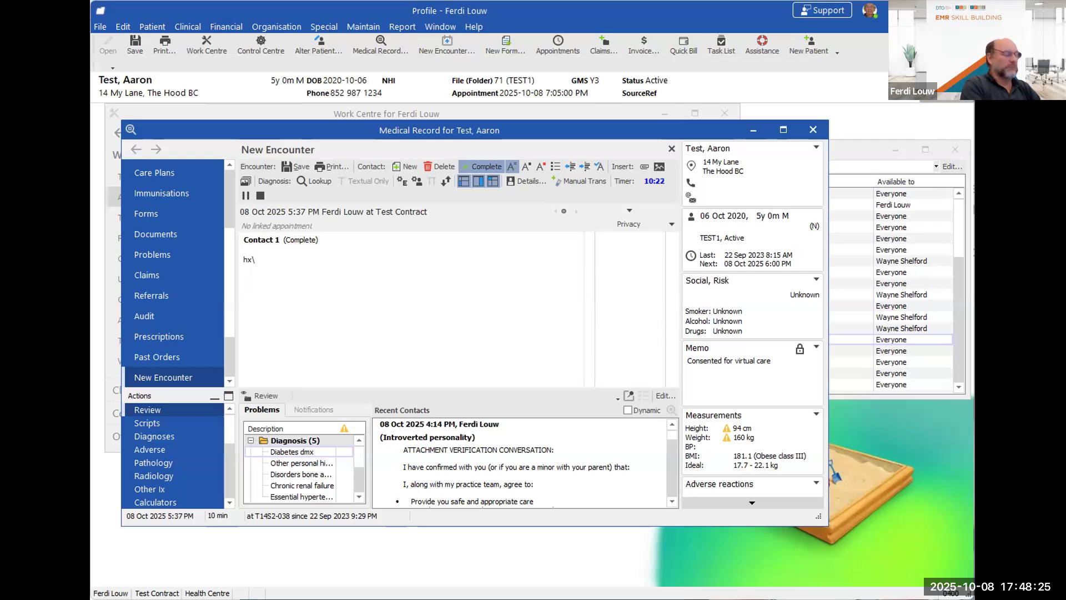
{"action": "key", "text": "Return"}
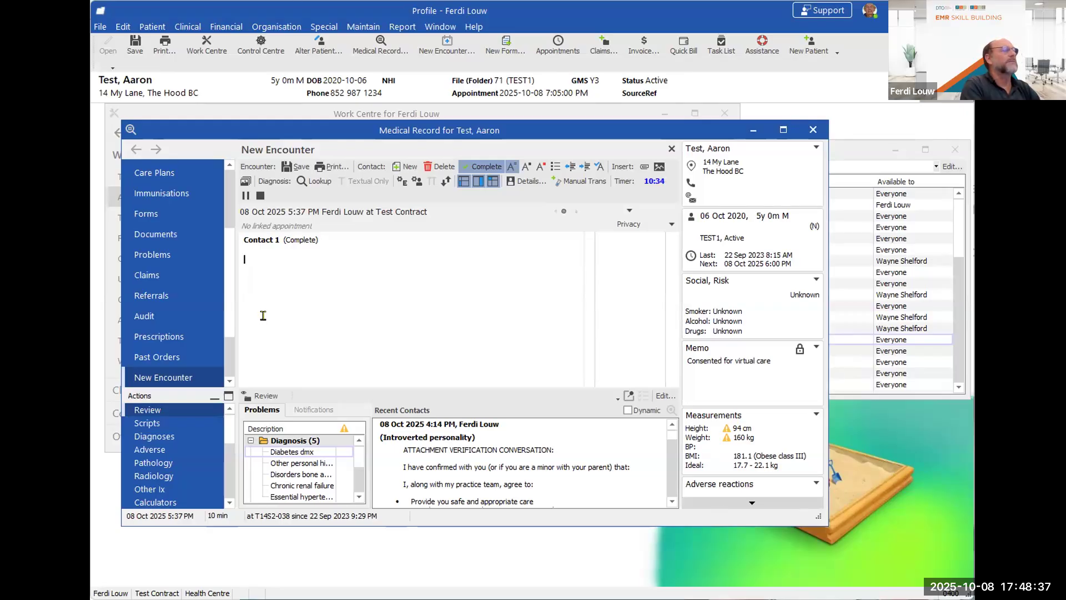
{"action": "type", "text": "S «Subjective comments» O «Objective comment» A «Analysis» P «Plan»"}
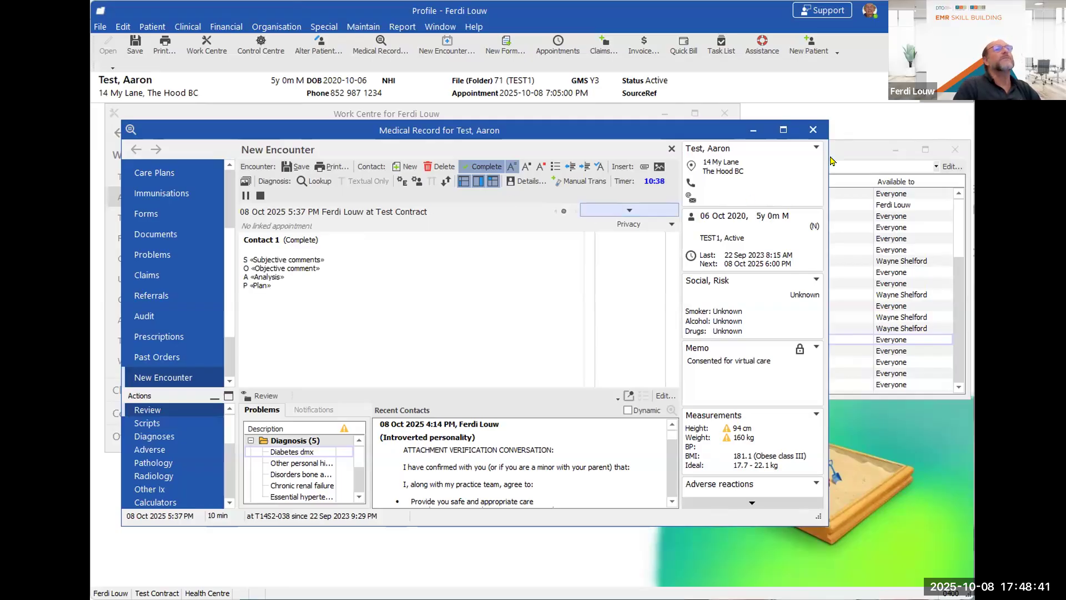
Step: Open the HST typing template, examine its Occupation and Smoker placeholders, and close it without saving
{"action": "left_click", "coordinate": [859, 150]}
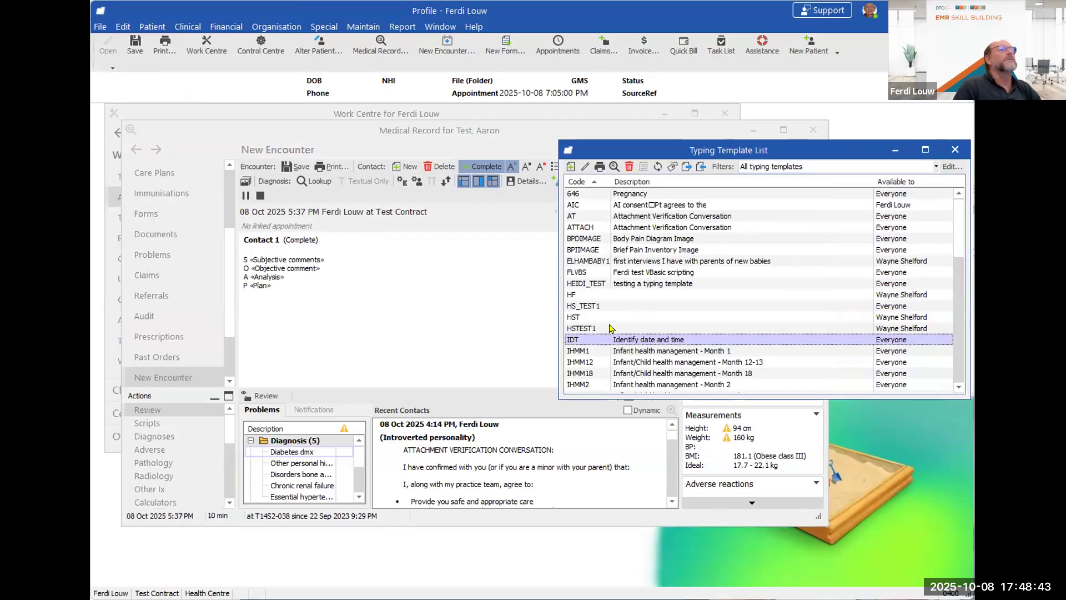
{"action": "left_click", "coordinate": [575, 318]}
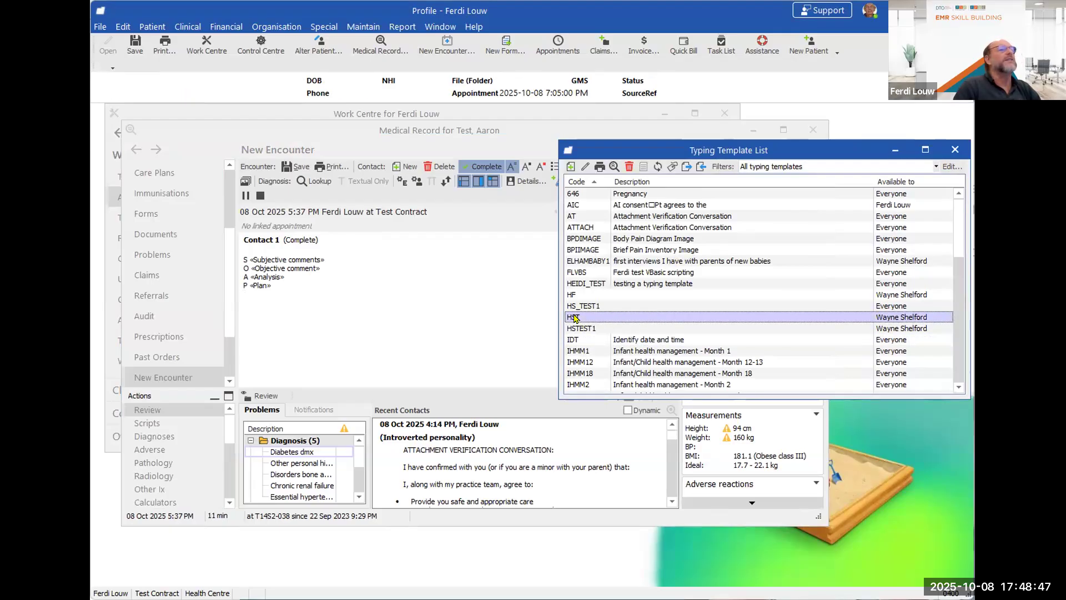
{"action": "double_click", "coordinate": [575, 318]}
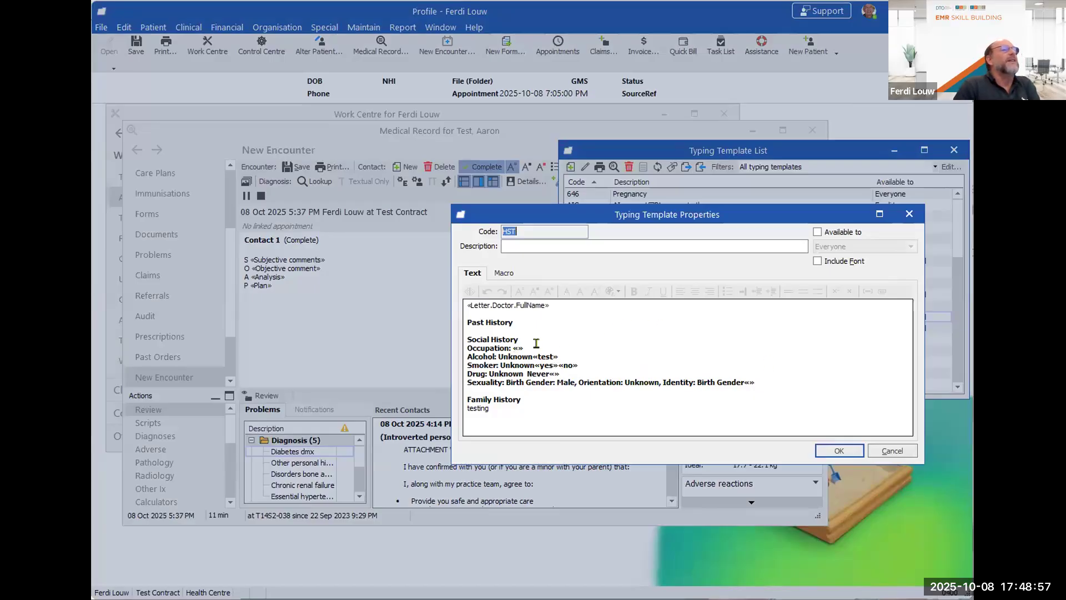
{"action": "left_click_drag", "start_coordinate": [479, 340], "coordinate": [525, 349]}
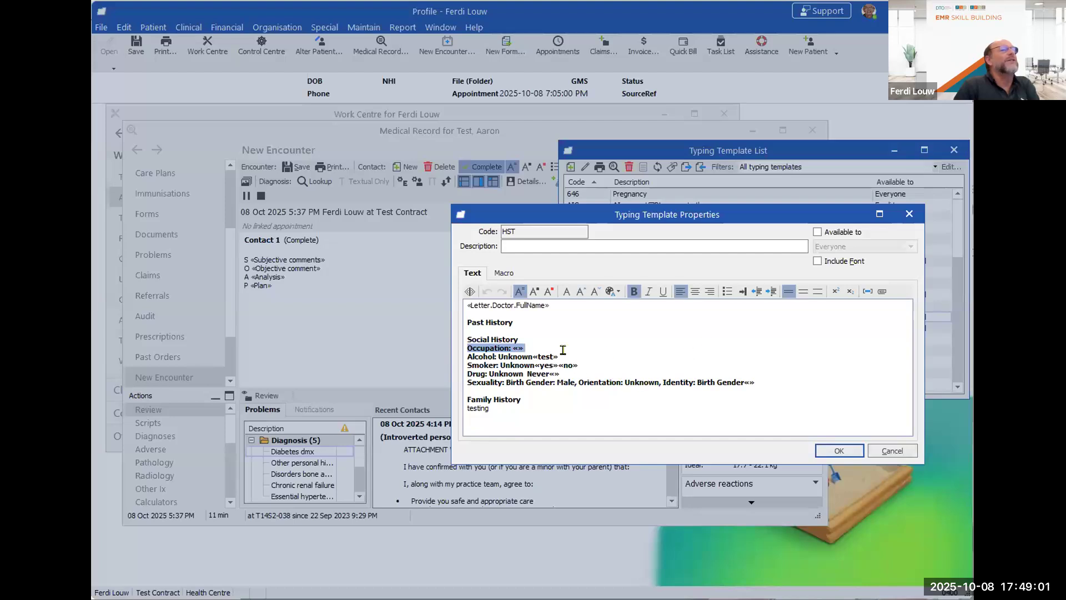
{"action": "left_click_drag", "start_coordinate": [579, 365], "coordinate": [530, 365]}
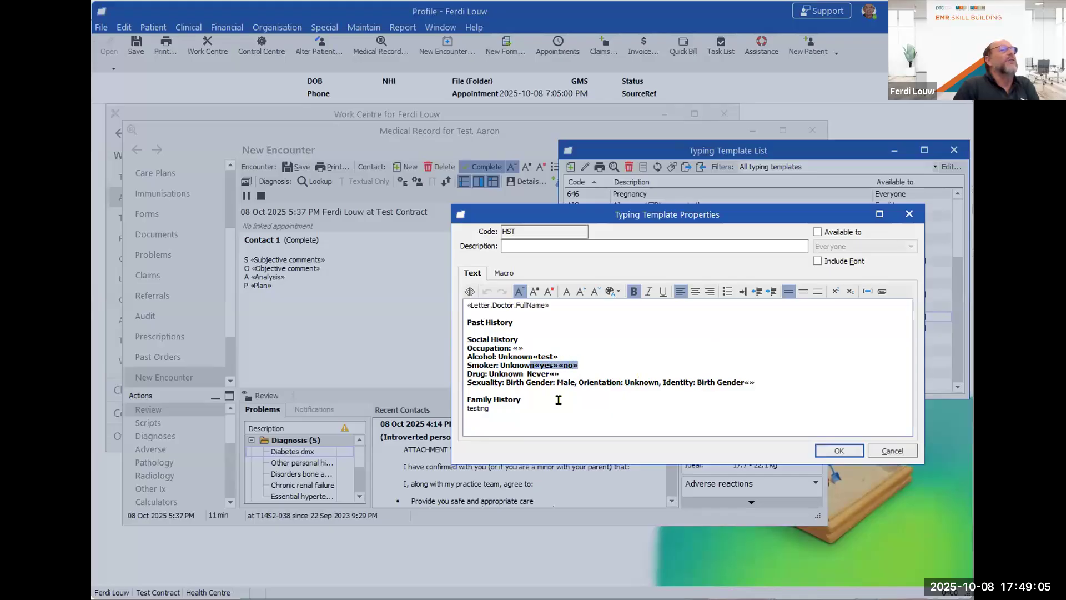
{"action": "left_click", "coordinate": [885, 450]}
Step: Try to insert the HST template below the SOAP text in the encounter note with the code hst\
{"action": "type", "text": "hst\\"}
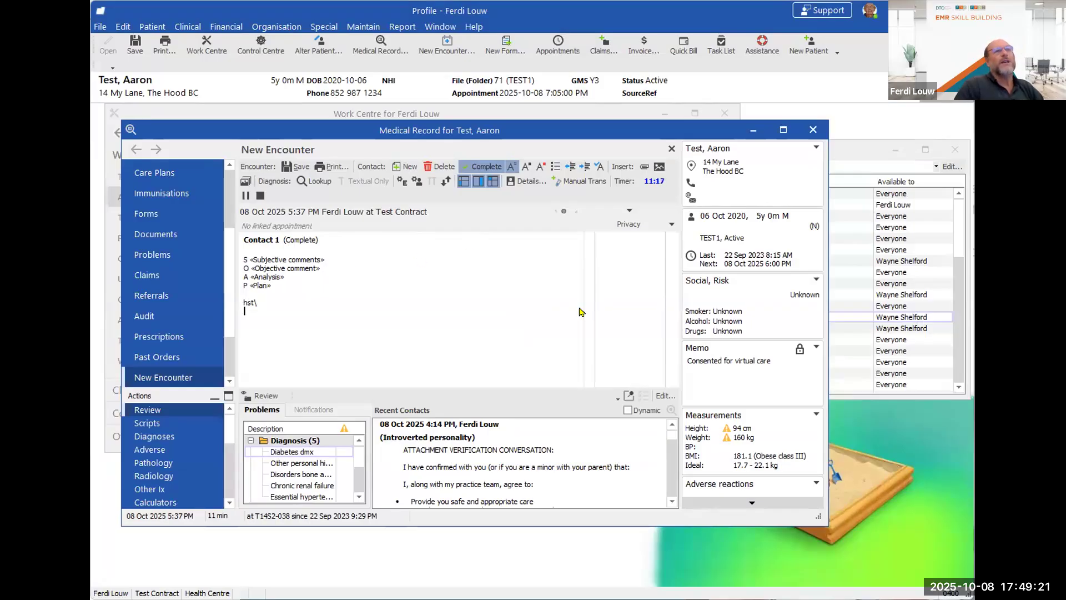
Step: Inspect the text and codes of the HSTEST1 and HST typing templates, closing each without changes
{"action": "left_click", "coordinate": [855, 155]}
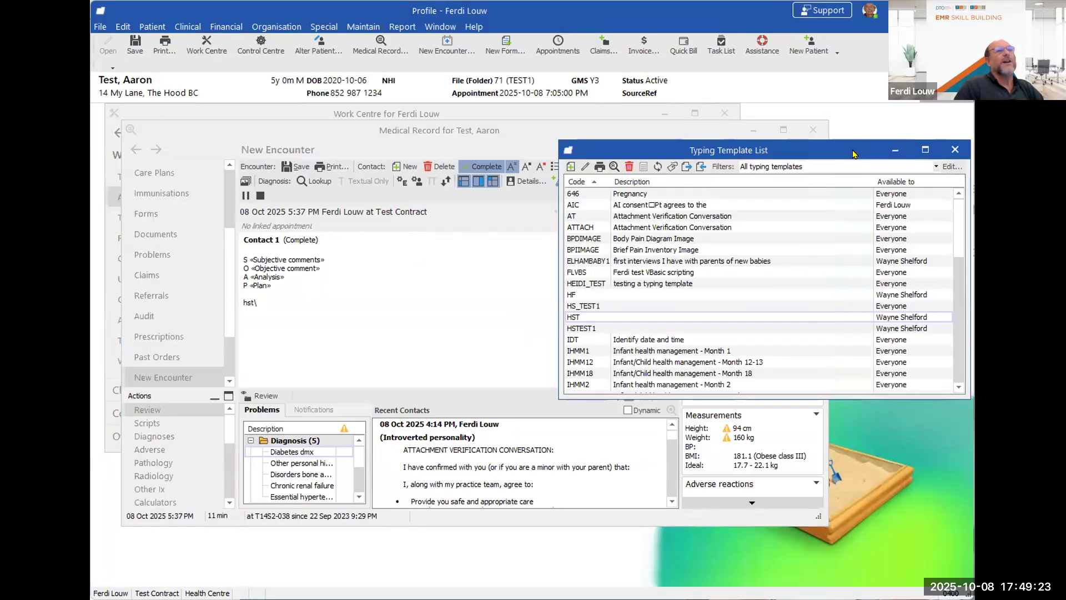
{"action": "left_click", "coordinate": [727, 317]}
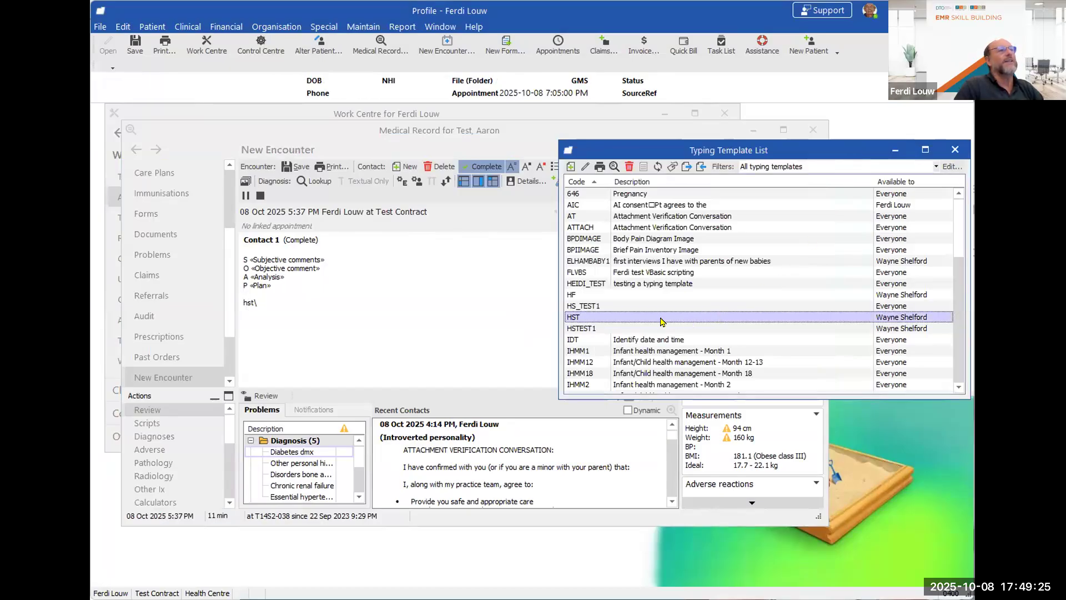
{"action": "left_click", "coordinate": [583, 330]}
{"action": "double_click", "coordinate": [584, 328]}
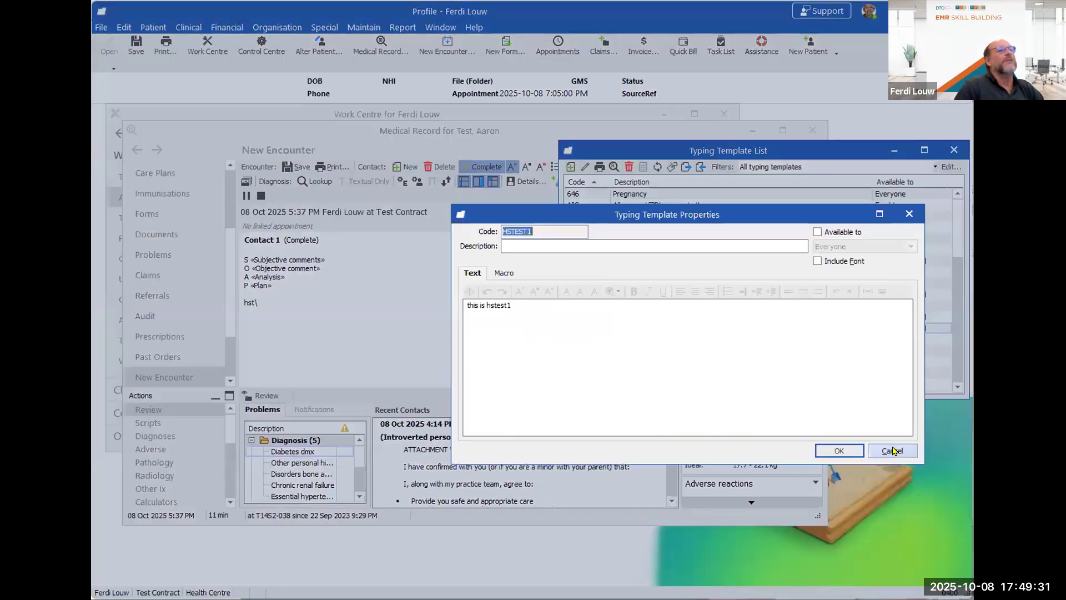
{"action": "key", "text": "Escape"}
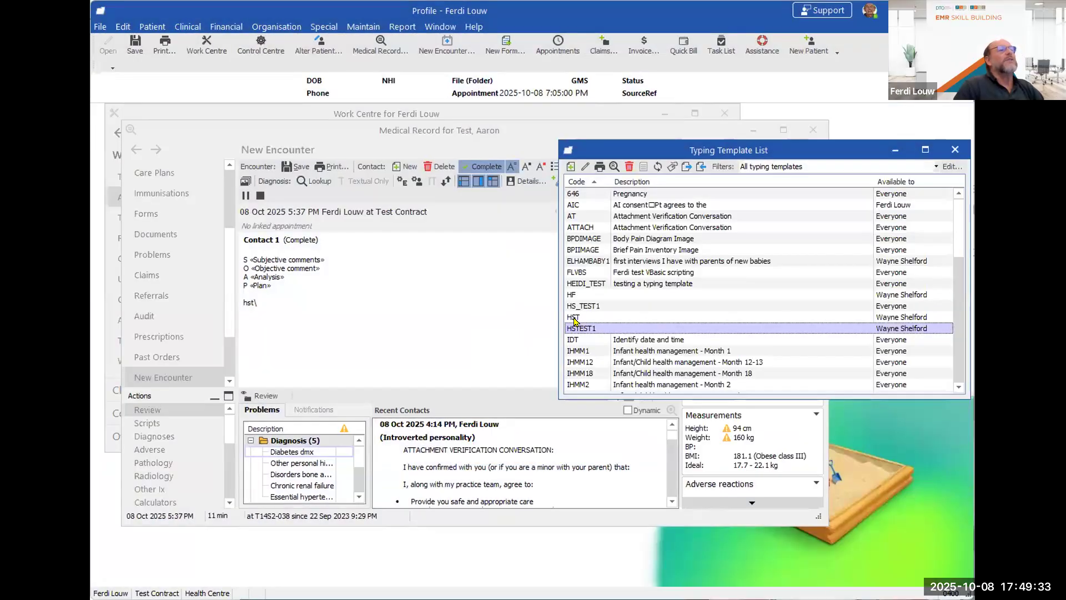
{"action": "left_click", "coordinate": [575, 319]}
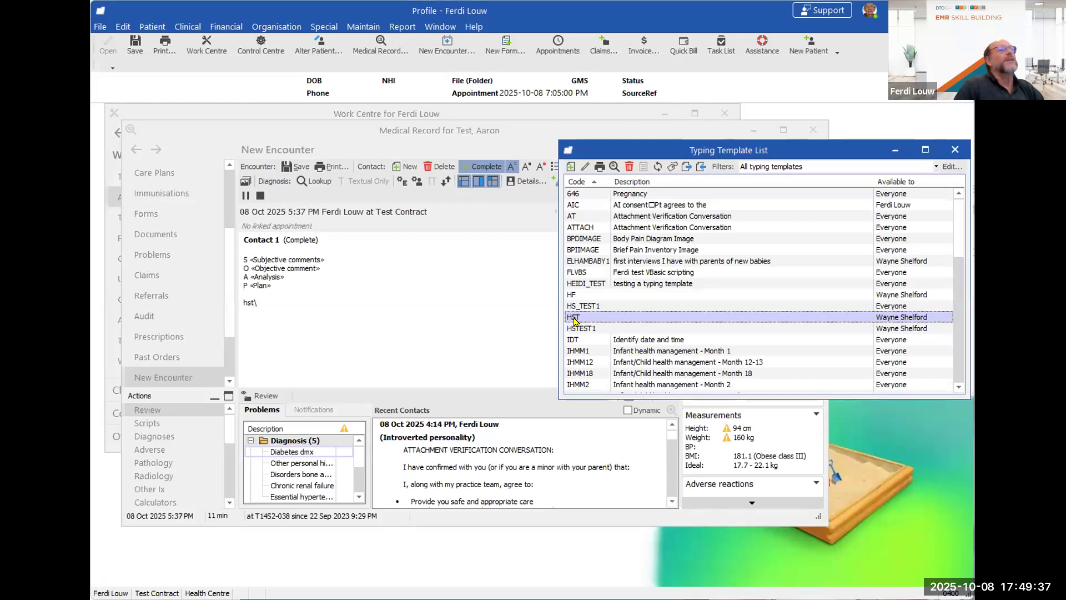
{"action": "double_click", "coordinate": [575, 319]}
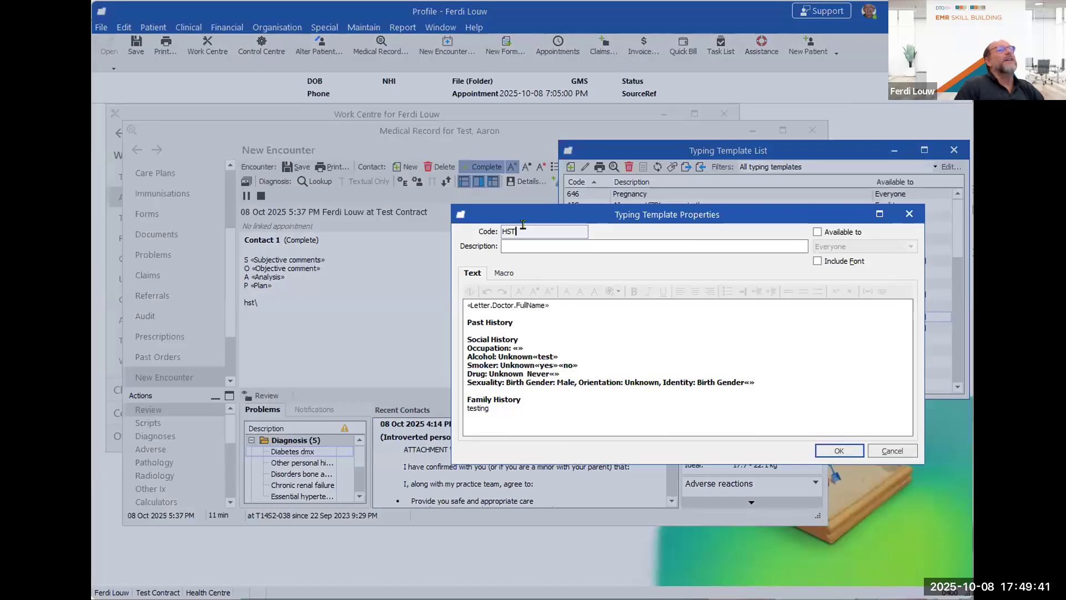
{"action": "left_click", "coordinate": [897, 451]}
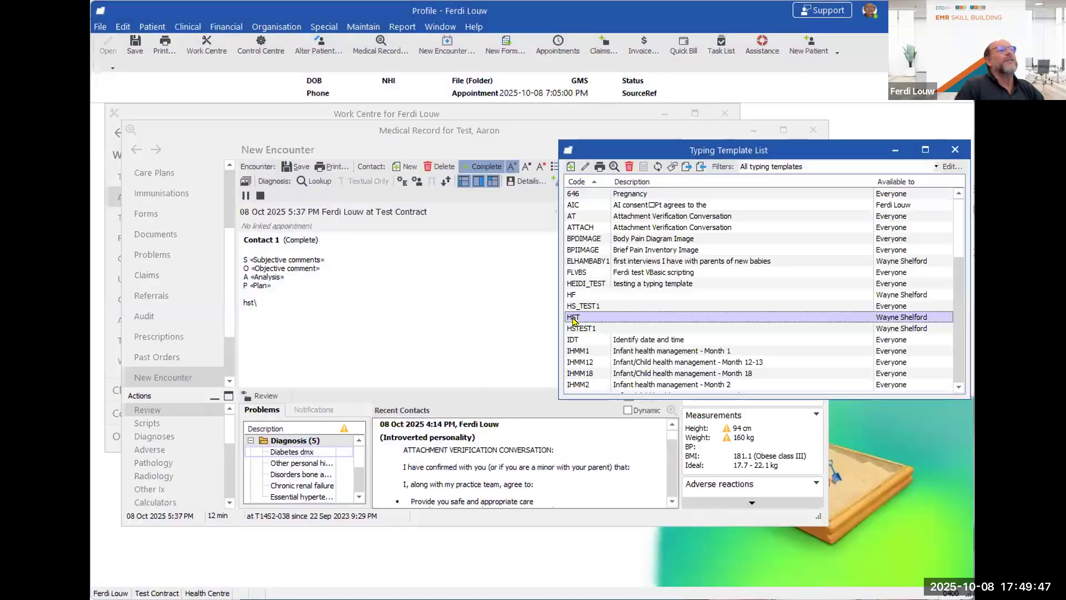
Step: Duplicate the HST typing template and save the copy with the code HX
{"action": "right_click", "coordinate": [573, 318]}
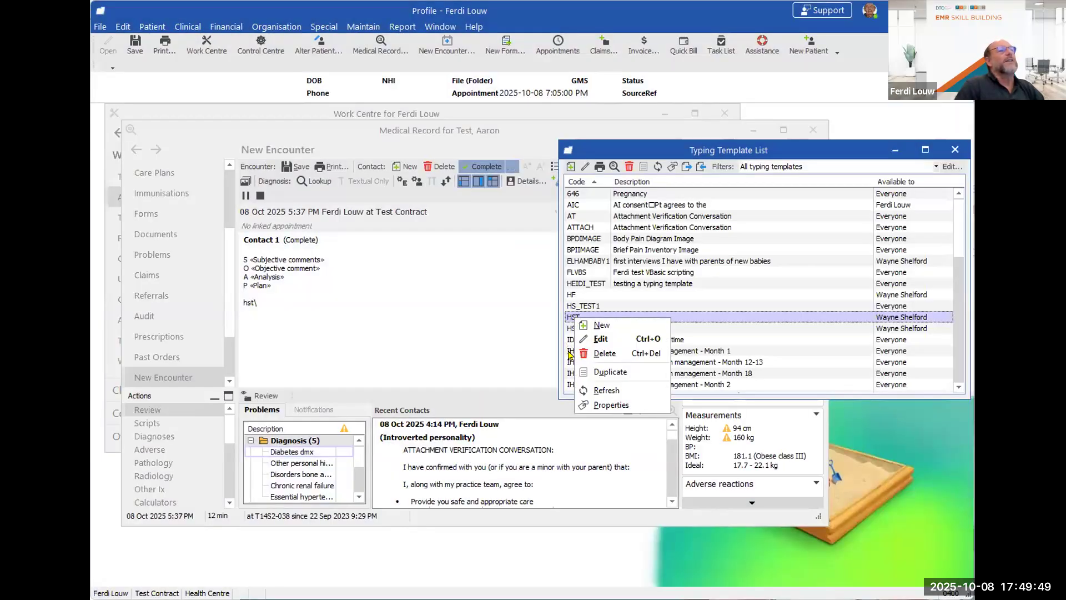
{"action": "left_click", "coordinate": [641, 373]}
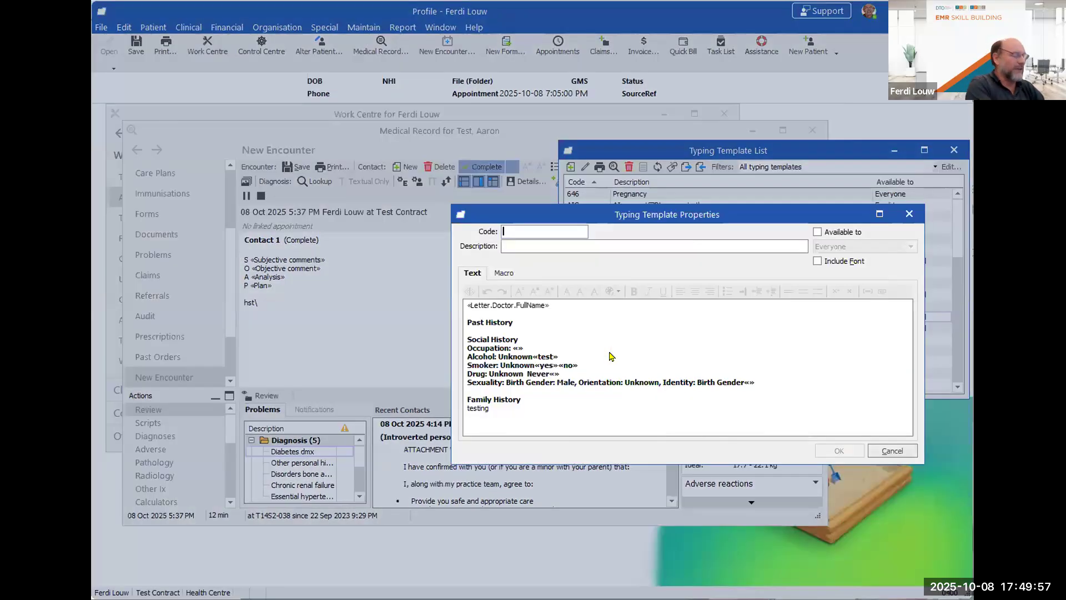
{"action": "type", "text": "HX"}
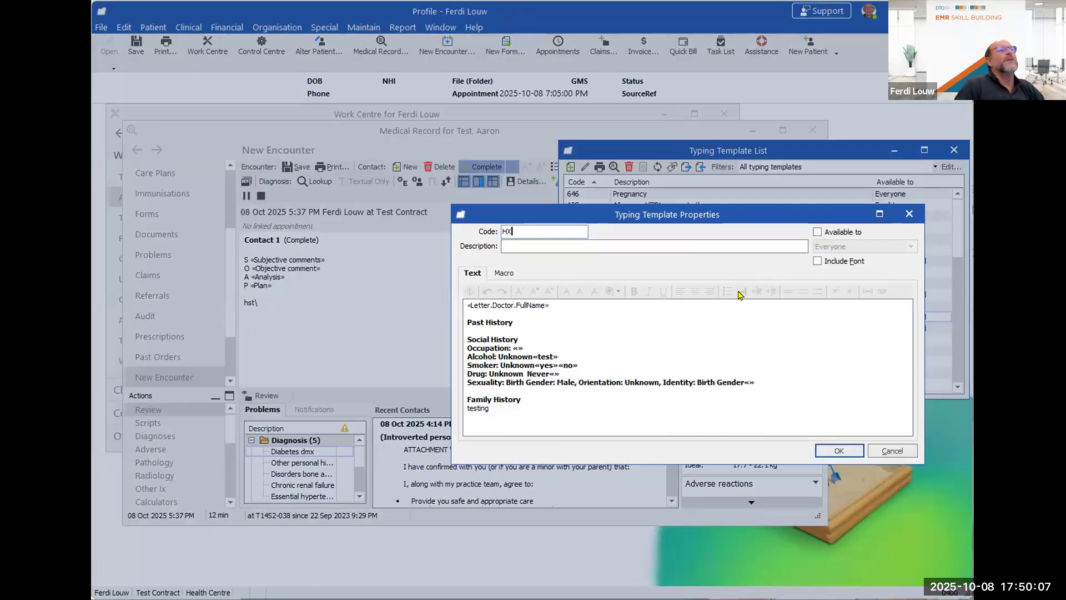
{"action": "left_click", "coordinate": [838, 453]}
Step: Insert the HX history template with hx\ on the line below hst\ in the encounter note
{"action": "left_click", "coordinate": [318, 339]}
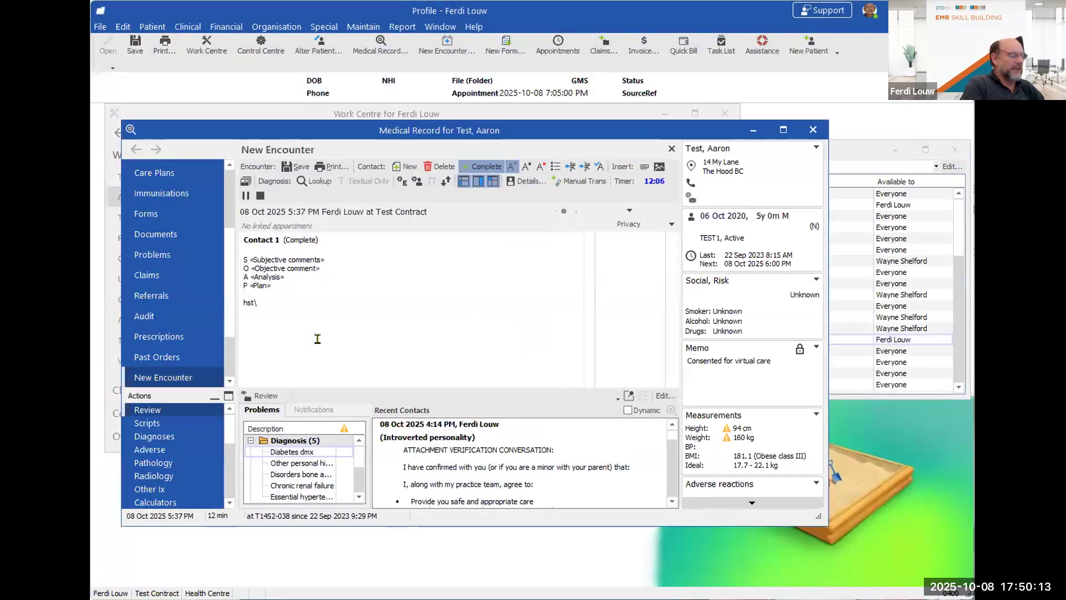
{"action": "type", "text": "hx"}
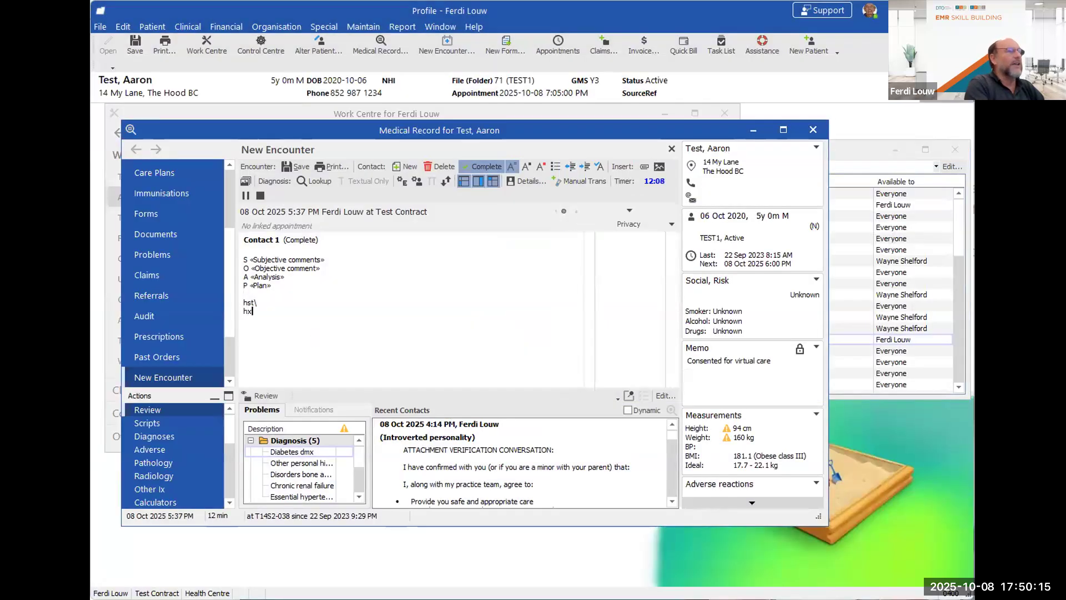
{"action": "type", "text": "\\"}
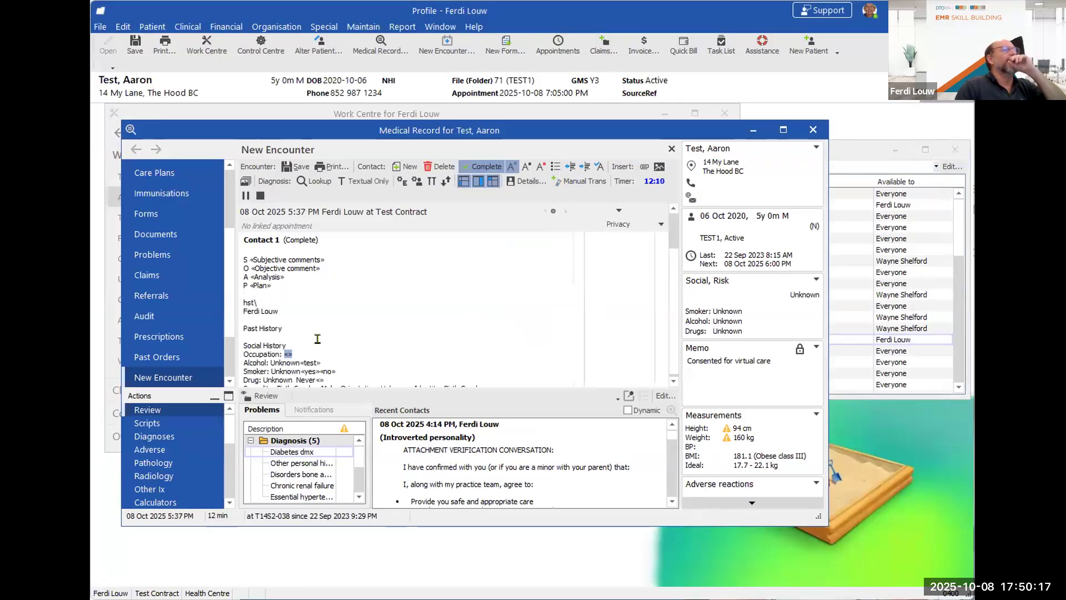
Step: Move through the inserted history placeholders, replace «yes» on the Smoker line with a space, and select the Drug line's placeholder
{"action": "scroll", "coordinate": [408, 330], "scroll_direction": "down", "scroll_amount": 2}
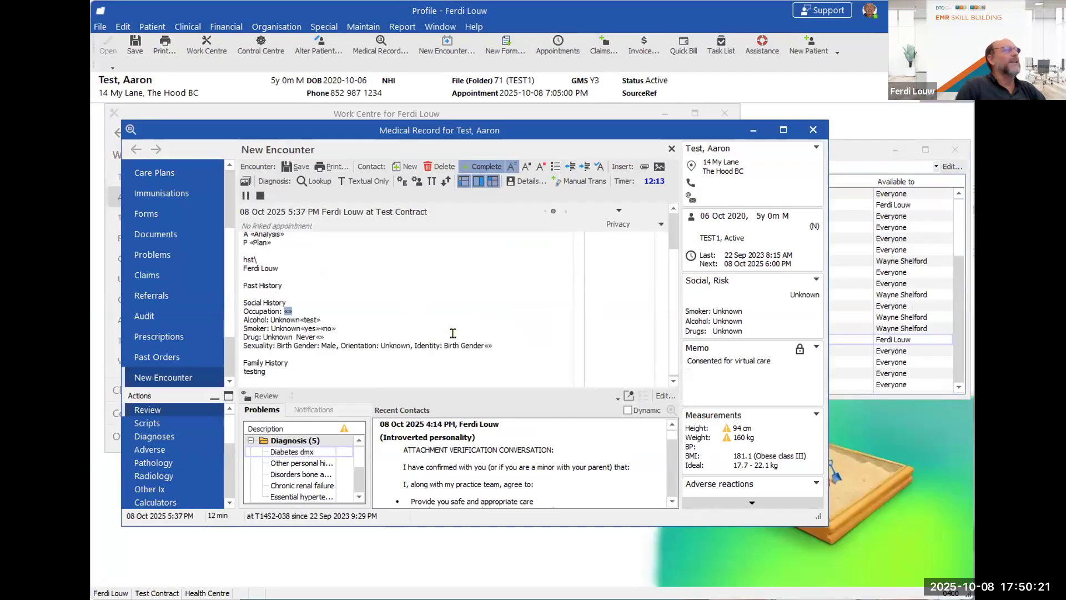
{"action": "key", "text": "Tab"}
{"action": "key", "text": "Tab"}
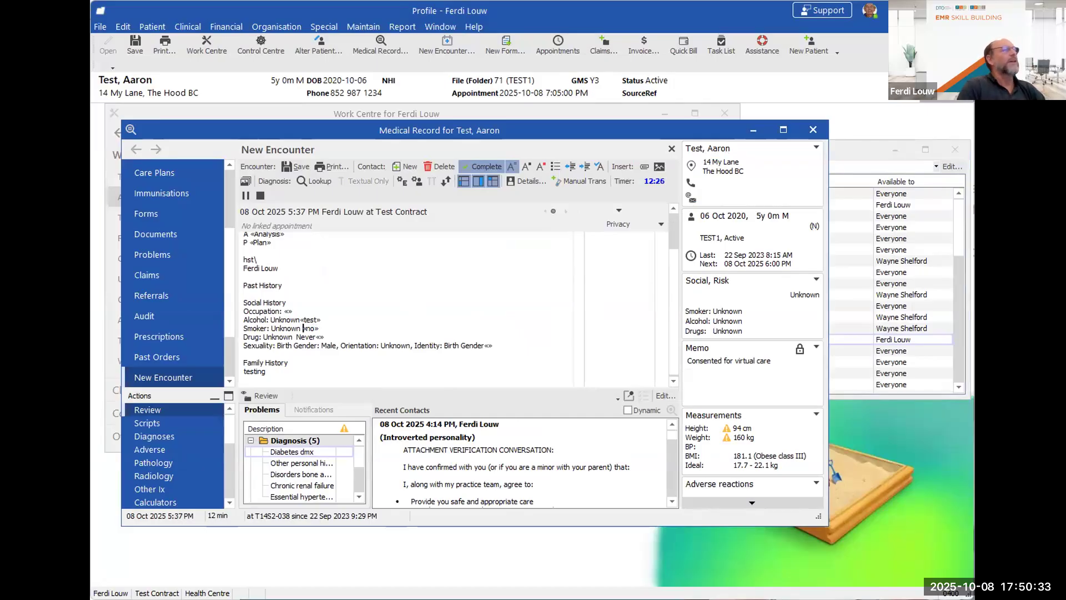
{"action": "left_click", "coordinate": [310, 328]}
{"action": "left_click", "coordinate": [320, 337]}
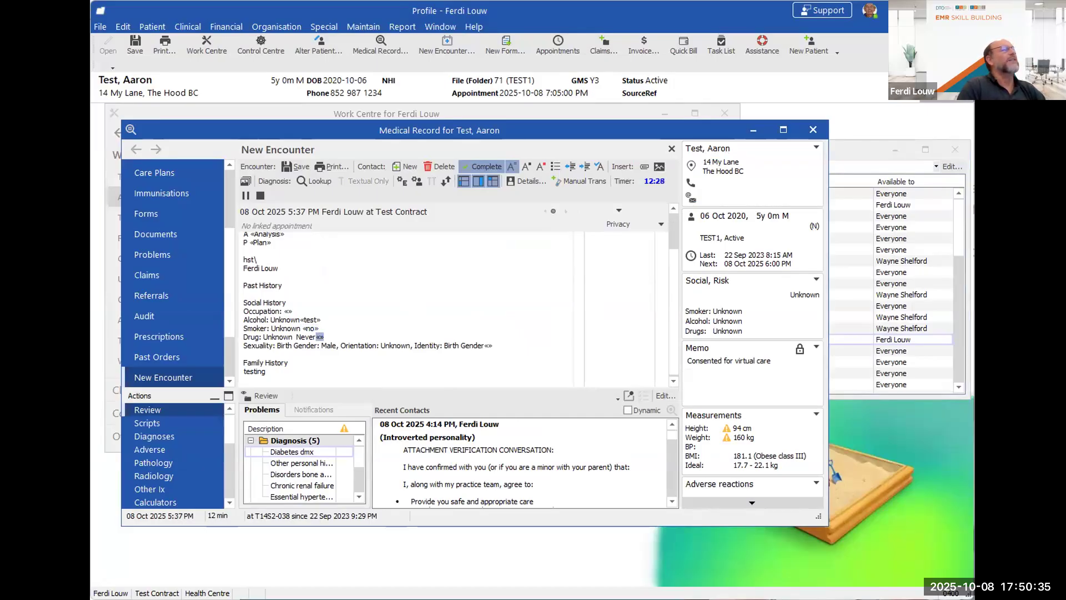
Step: Delete the empty placeholder and the word Unknown from the Drug line, leaving only Never
{"action": "left_click", "coordinate": [324, 337]}
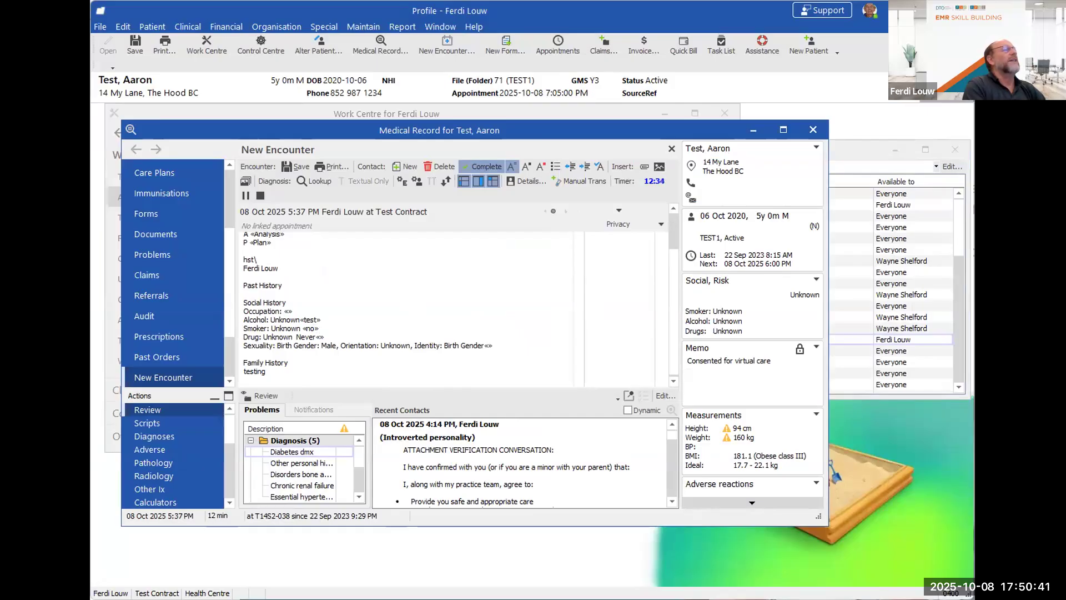
{"action": "key", "text": "BackSpace"}
{"action": "double_click", "coordinate": [297, 337]}
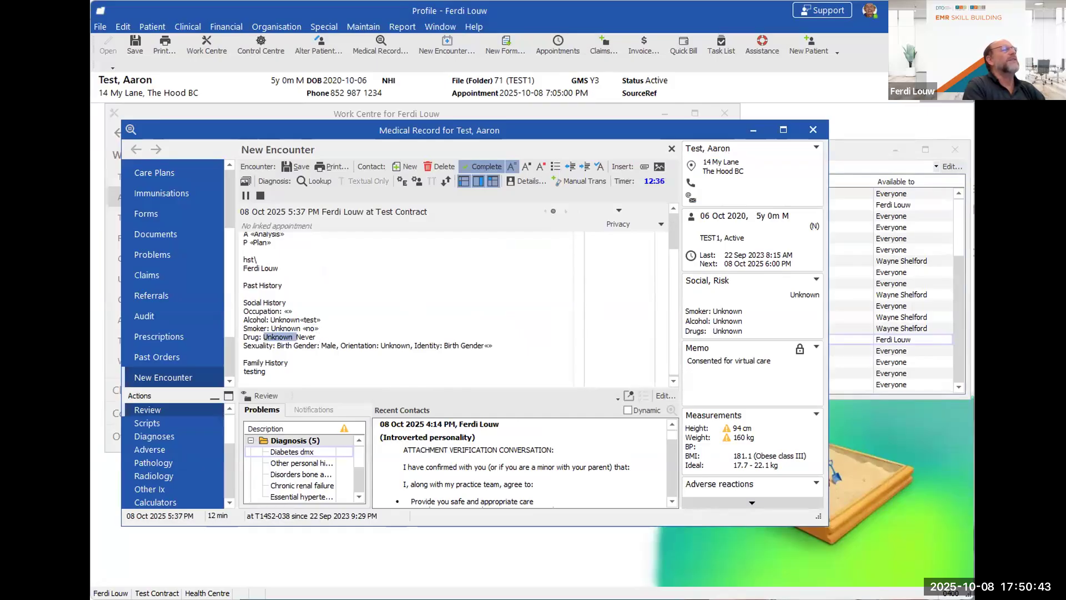
{"action": "key", "text": "BackSpace"}
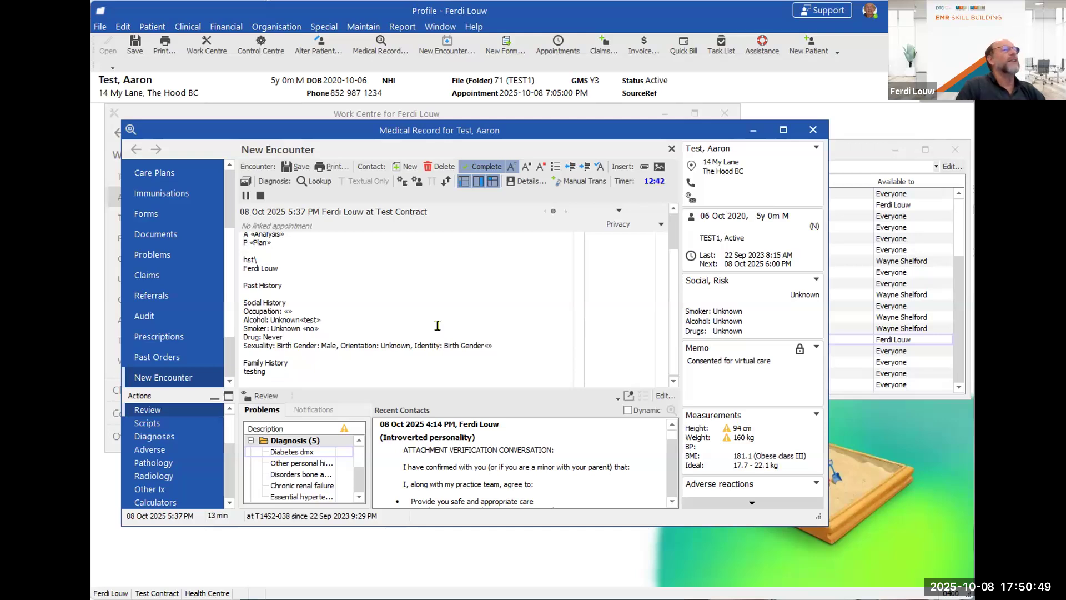
Step: Move to the placeholder at the end of the Sexuality line and enter F in it
{"action": "key", "text": "Tab"}
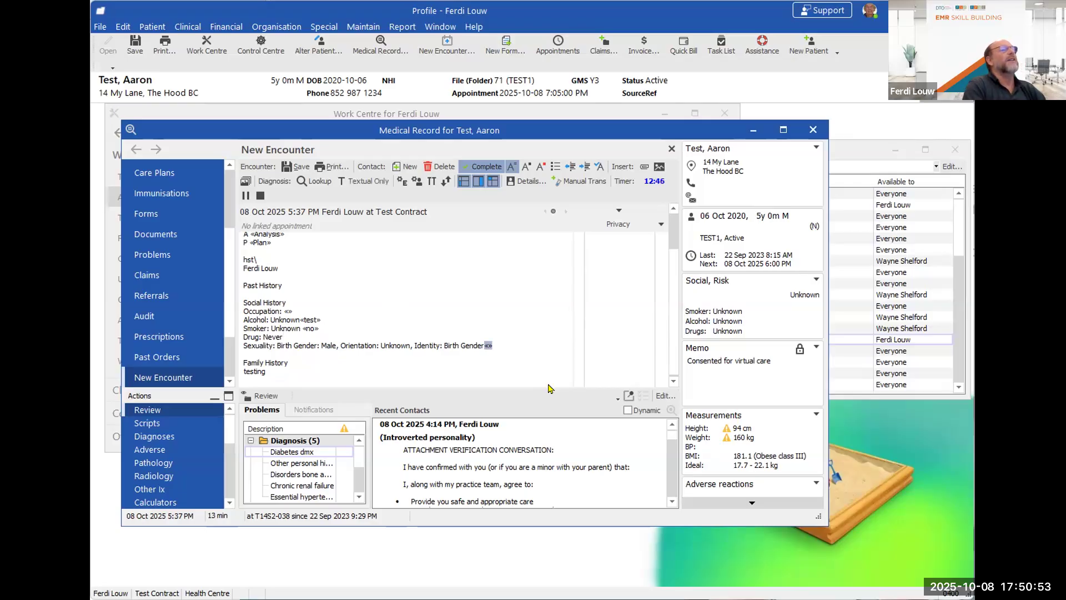
{"action": "type", "text": "F"}
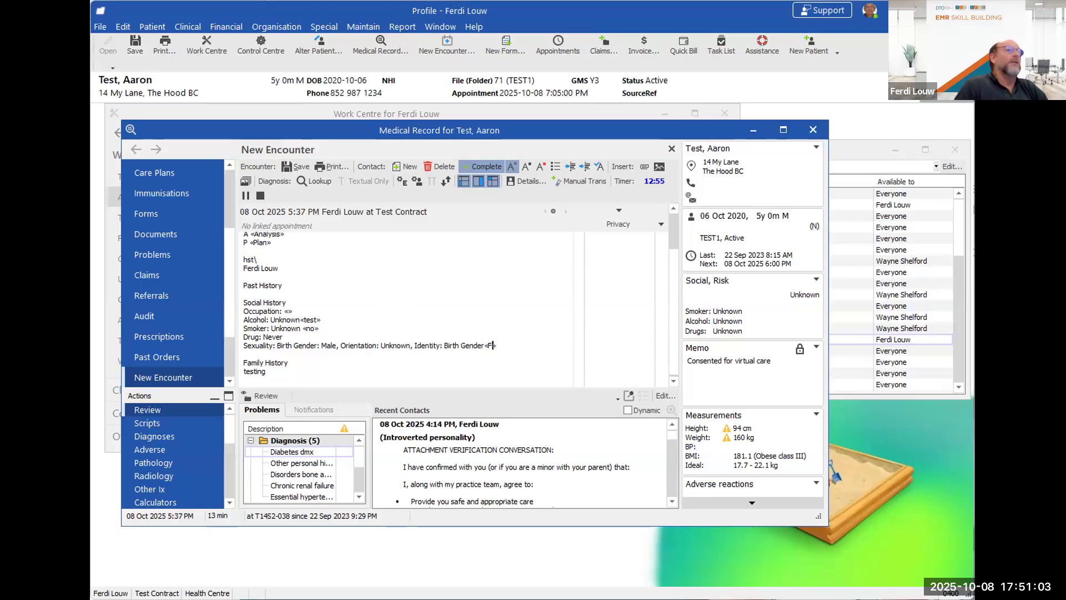
{"action": "left_click", "coordinate": [452, 358]}
Step: Add blank lines below the Family History text in the encounter note, dismiss the picture file dialog and widen the medical record window
{"action": "left_click", "coordinate": [293, 373]}
{"action": "key", "text": "Return"}
{"action": "key", "text": "Return"}
{"action": "key", "text": "Return"}
{"action": "key", "text": "Return"}
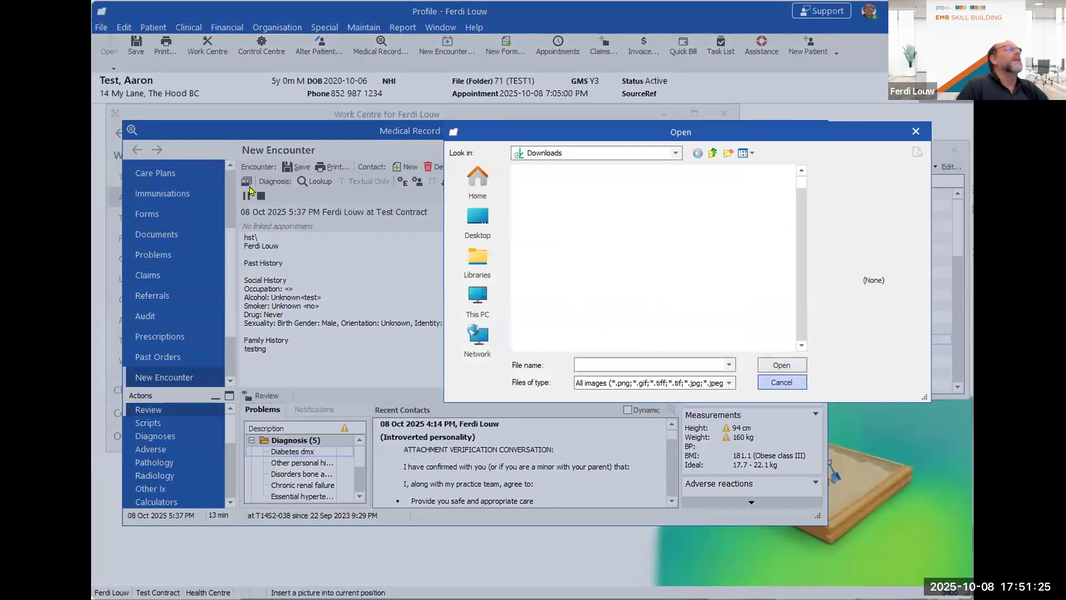
{"action": "key", "text": "Escape"}
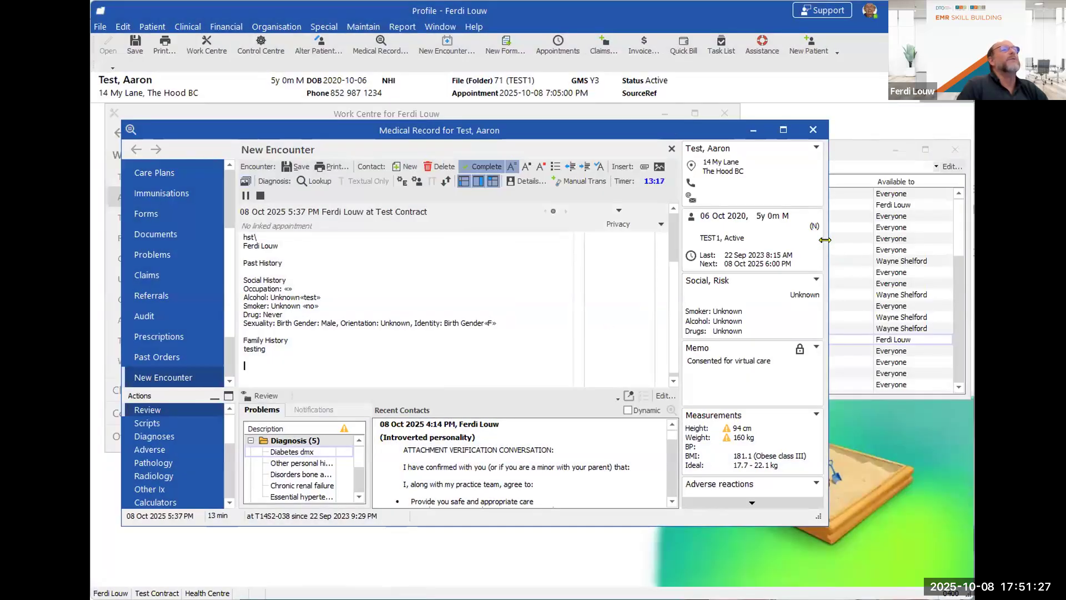
{"action": "left_click_drag", "start_coordinate": [825, 240], "coordinate": [839, 240]}
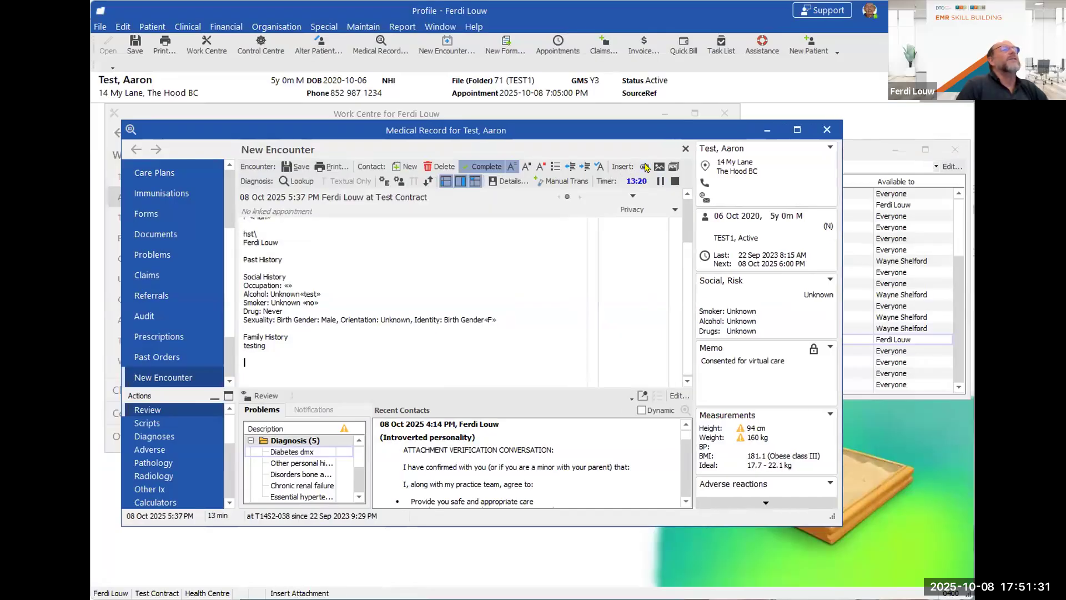
Step: Insert the LFoot image from the image library's Legs, Feet category into the encounter note
{"action": "left_click", "coordinate": [674, 167]}
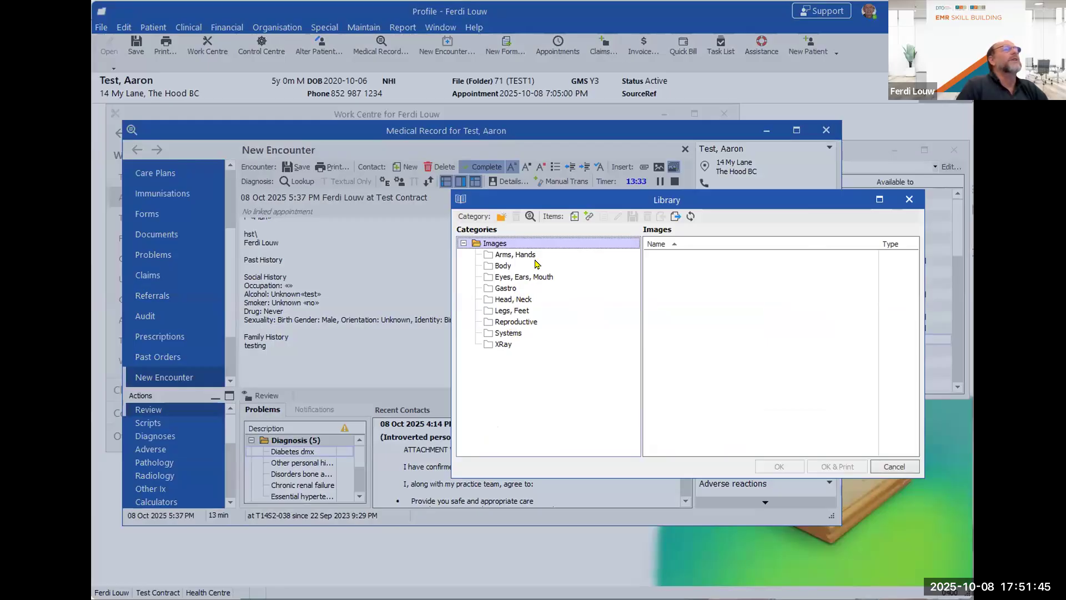
{"action": "left_click", "coordinate": [512, 311]}
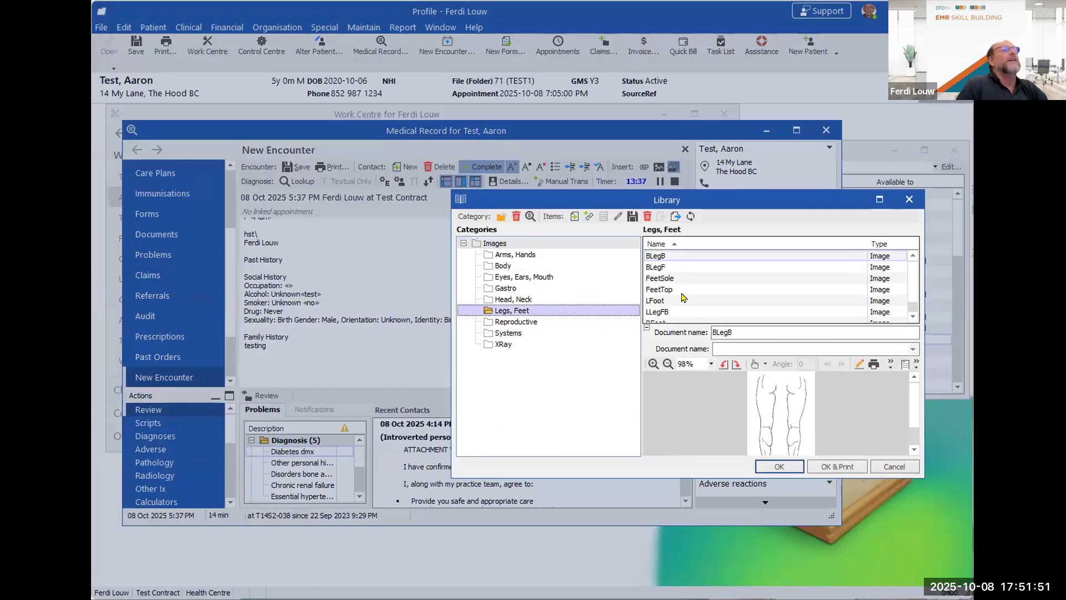
{"action": "scroll", "coordinate": [683, 297], "scroll_direction": "down", "scroll_amount": 1}
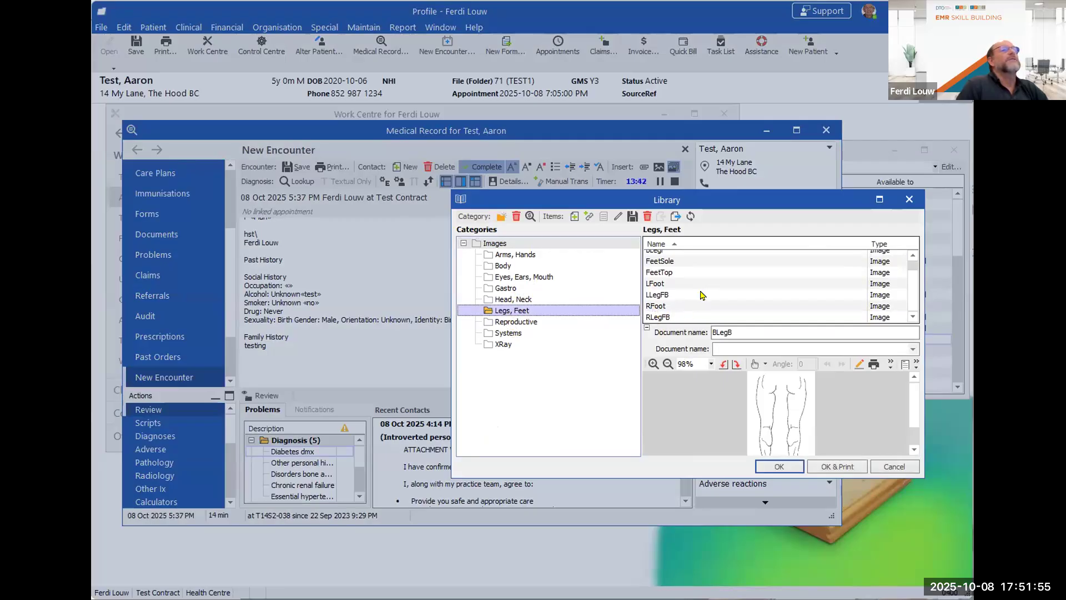
{"action": "left_click", "coordinate": [655, 284]}
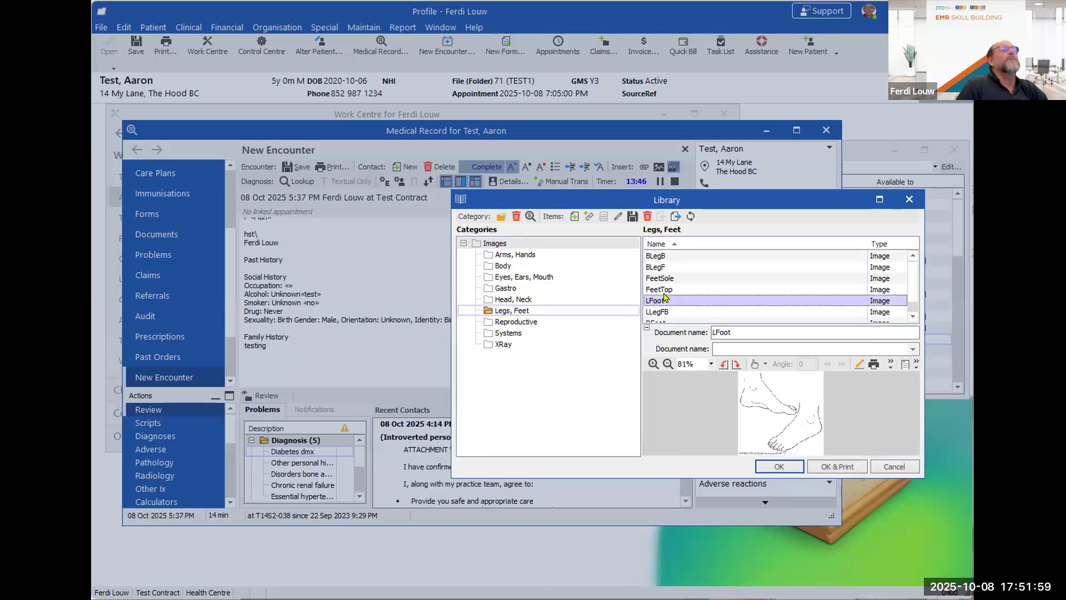
{"action": "left_click", "coordinate": [779, 463]}
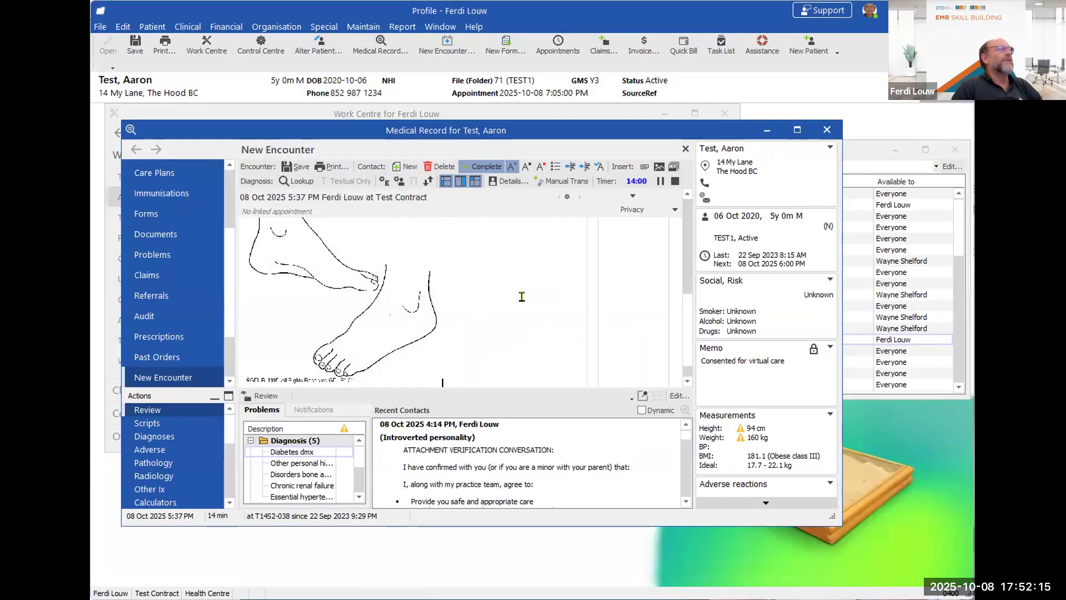
Step: Try creating a typing template from the entire encounter note, review its text and image, and discard it without saving
{"action": "key", "text": "ctrl+a"}
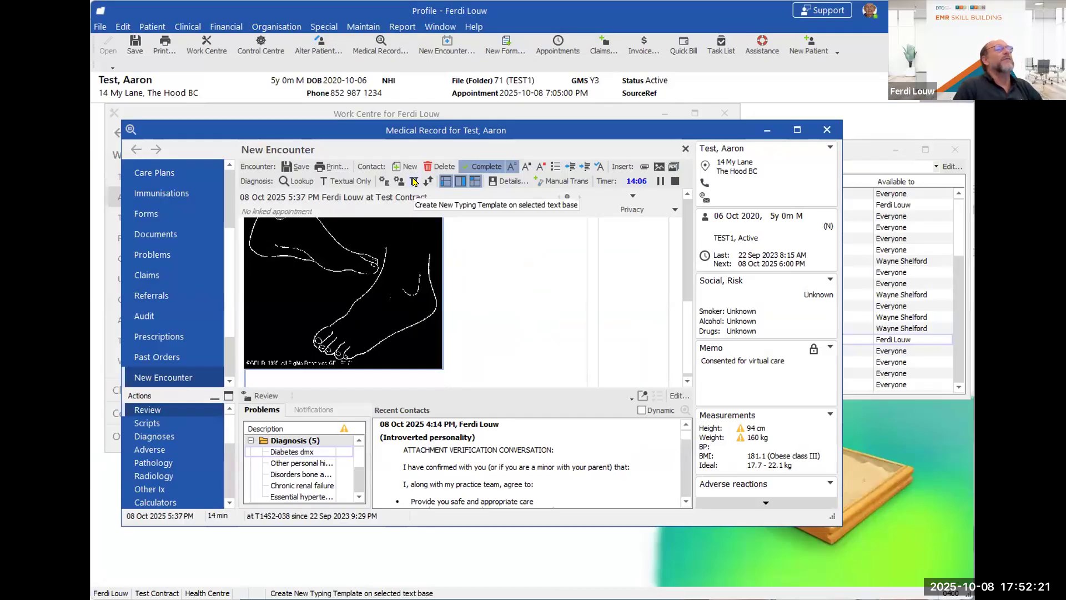
{"action": "left_click", "coordinate": [413, 182]}
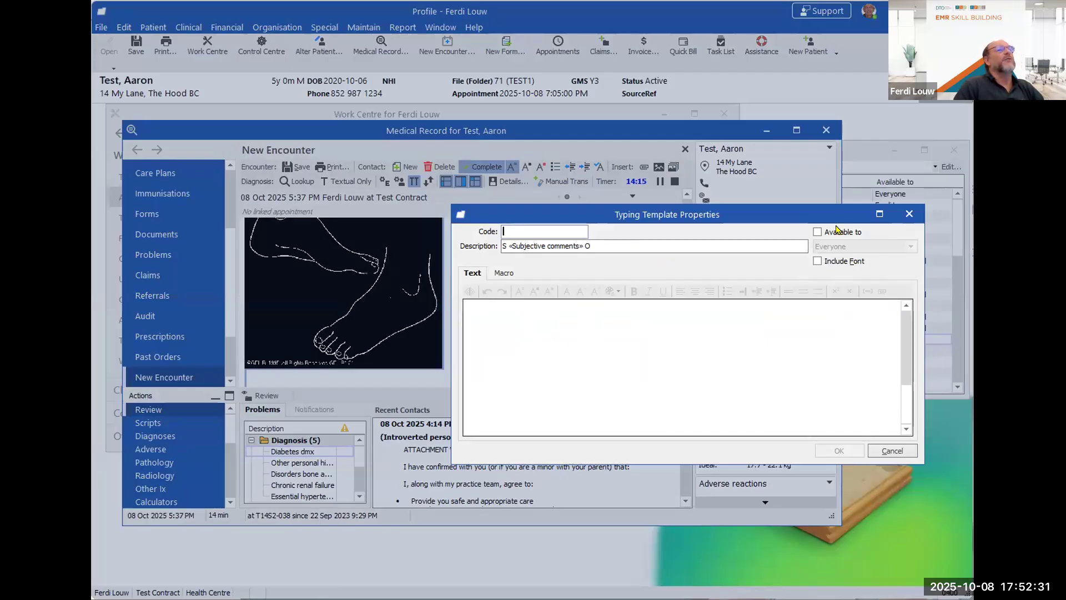
{"action": "scroll", "coordinate": [910, 401], "scroll_direction": "up", "scroll_amount": 6}
{"action": "scroll", "coordinate": [913, 411], "scroll_direction": "down", "scroll_amount": 3}
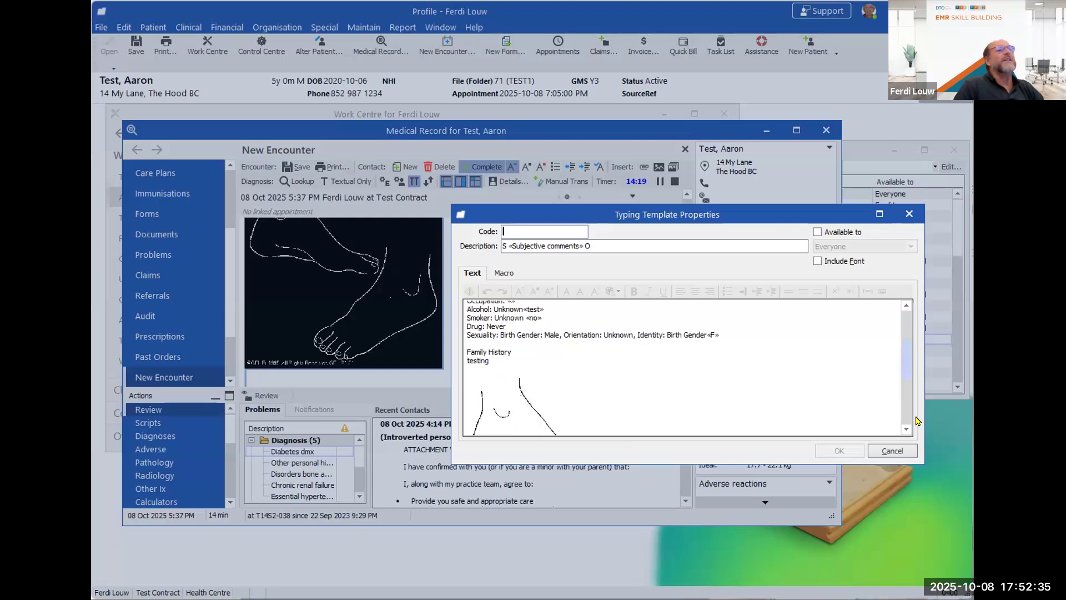
{"action": "left_click", "coordinate": [903, 453]}
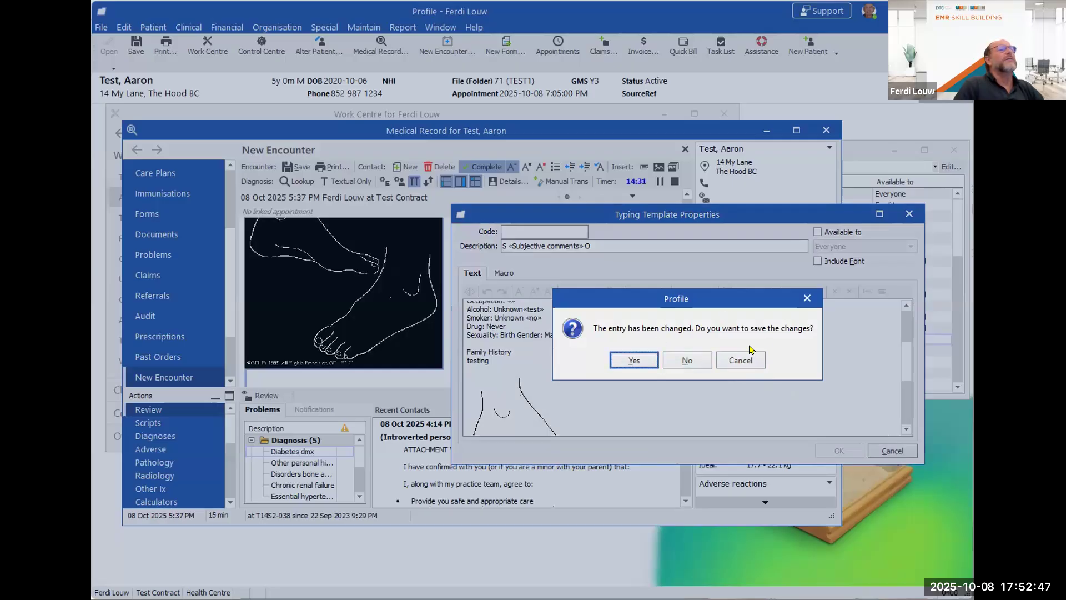
{"action": "left_click", "coordinate": [803, 300]}
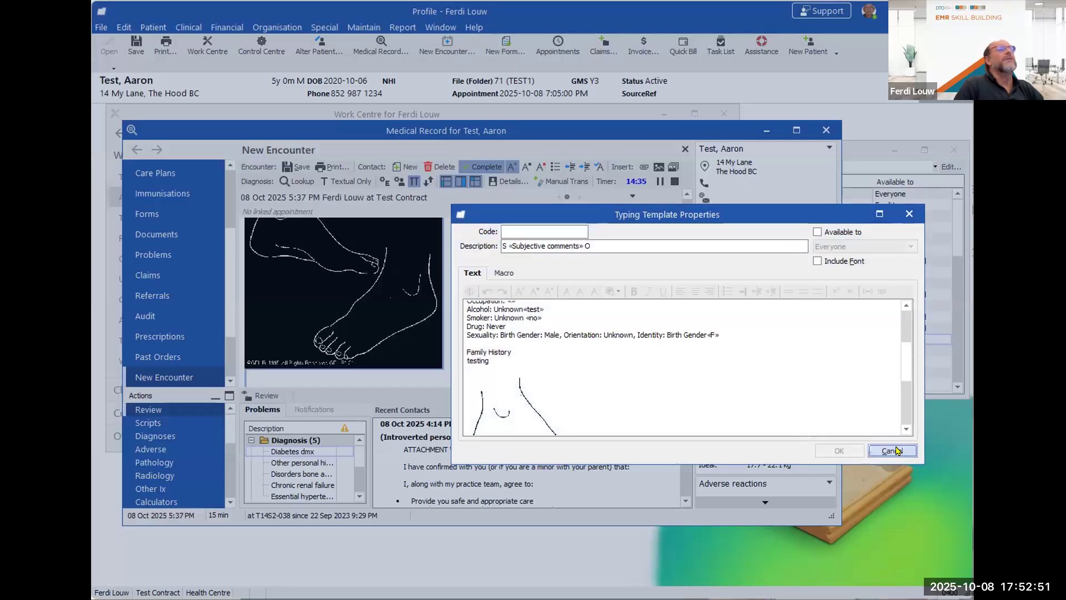
{"action": "left_click", "coordinate": [893, 450]}
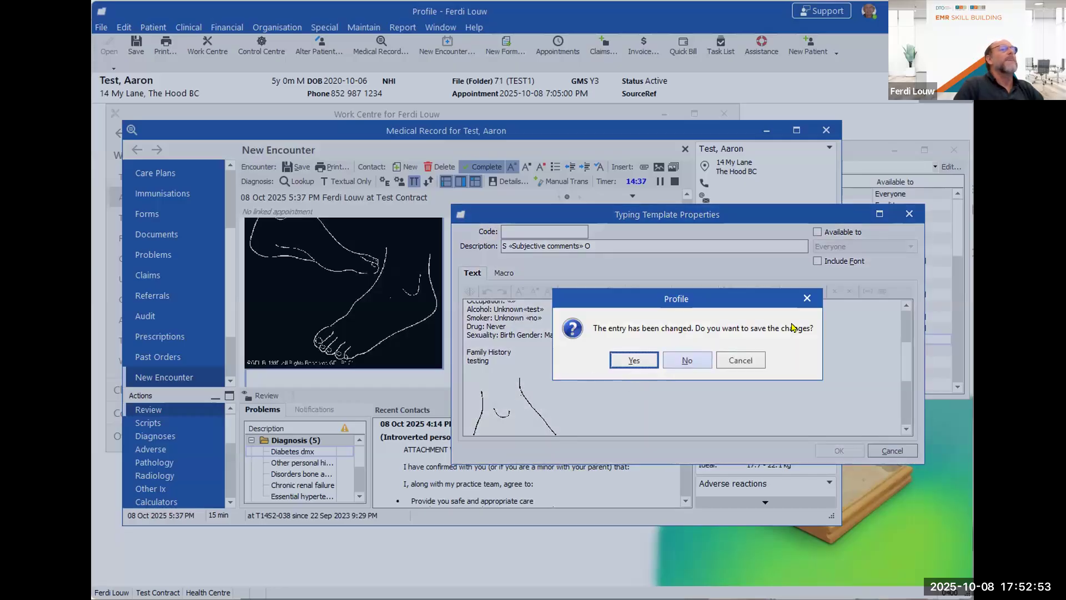
{"action": "left_click", "coordinate": [806, 299]}
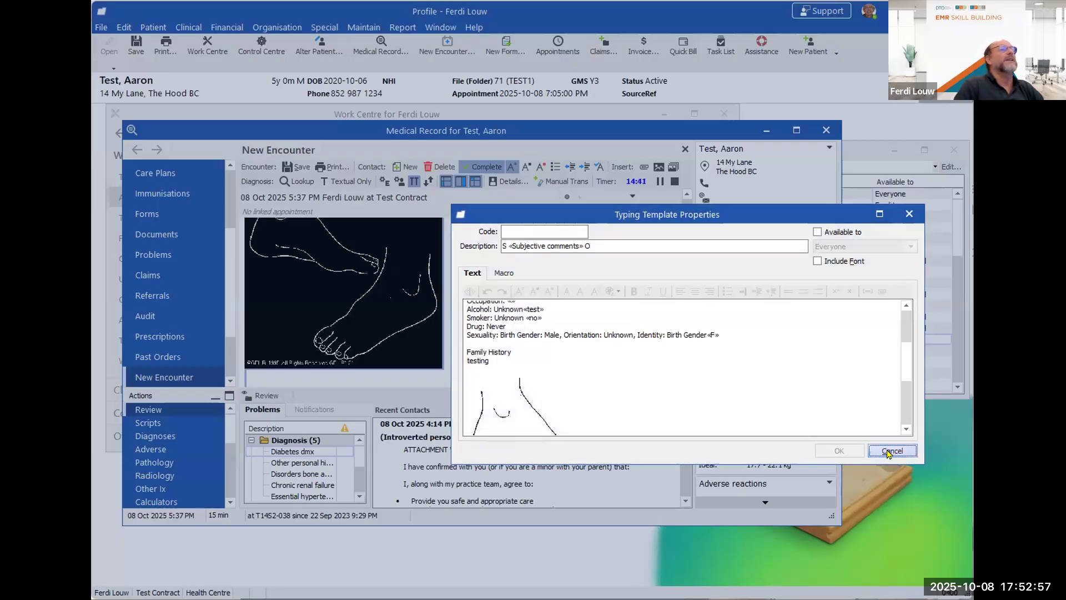
{"action": "left_click", "coordinate": [889, 452]}
{"action": "left_click", "coordinate": [686, 361]}
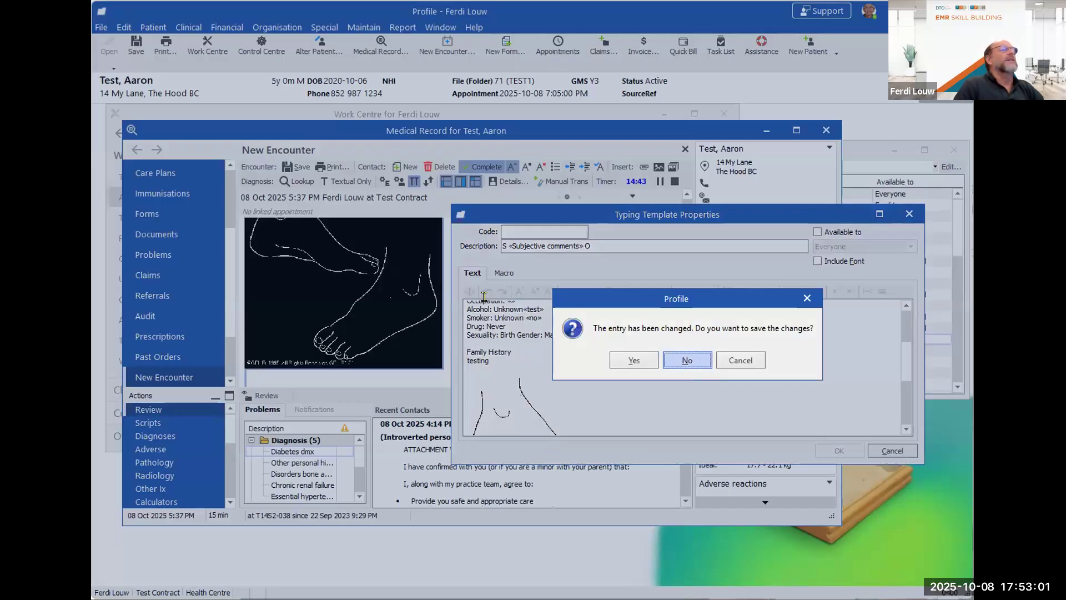
{"action": "key", "text": "Return"}
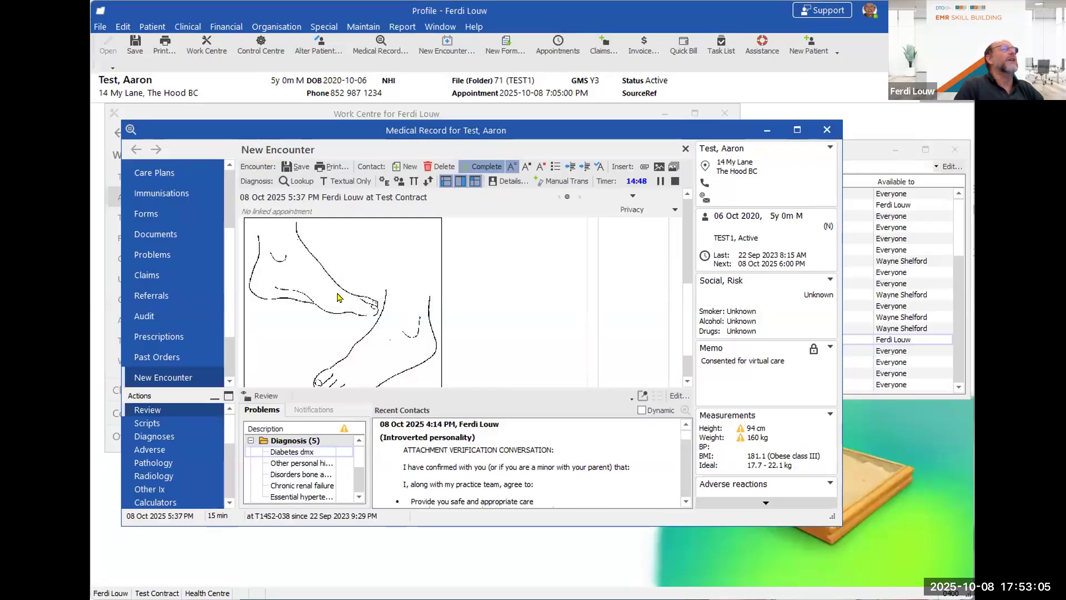
Step: Try marking spots on both feet of the inserted image with a thick red pencil line in the image editor
{"action": "double_click", "coordinate": [338, 298]}
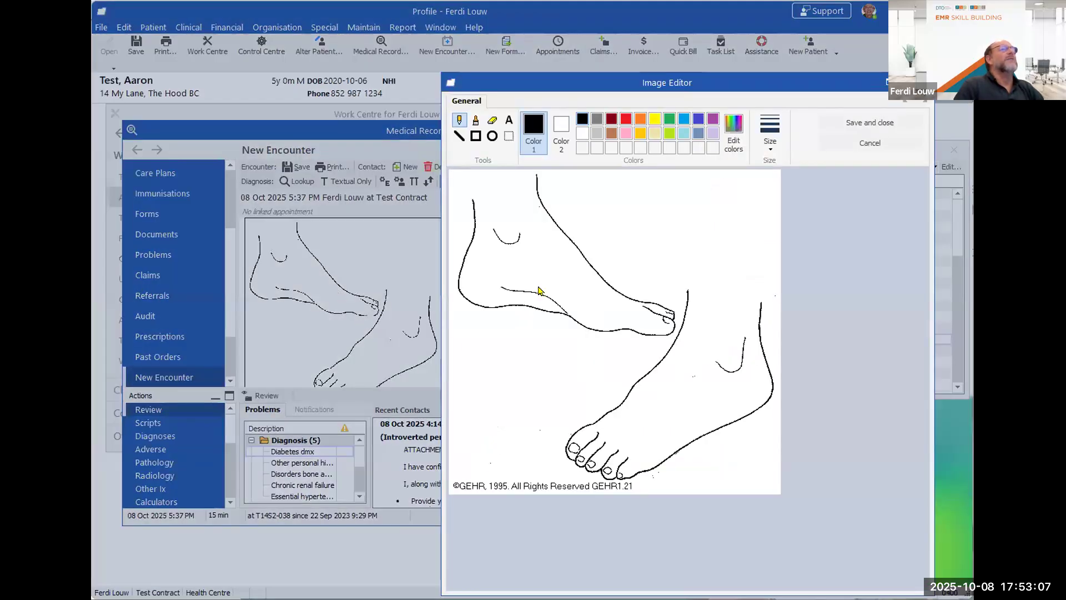
{"action": "left_click", "coordinate": [624, 118]}
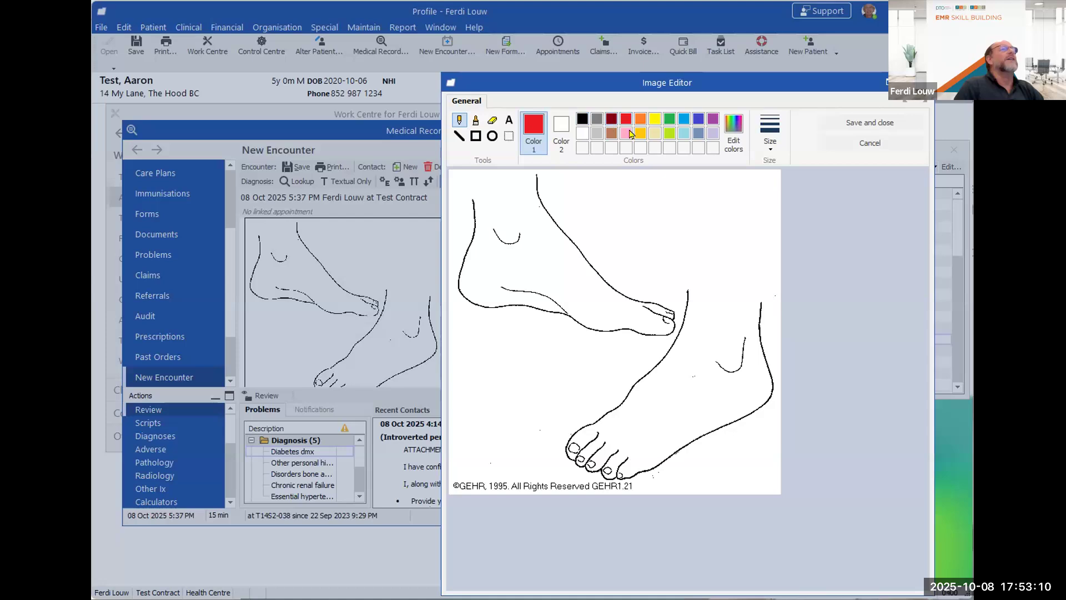
{"action": "left_click", "coordinate": [764, 133]}
{"action": "left_click", "coordinate": [772, 249]}
{"action": "mouse_move", "coordinate": [704, 364]}
{"action": "left_mouse_down"}
{"action": "mouse_move", "coordinate": [705, 388]}
{"action": "mouse_move", "coordinate": [706, 360]}
{"action": "left_mouse_up"}
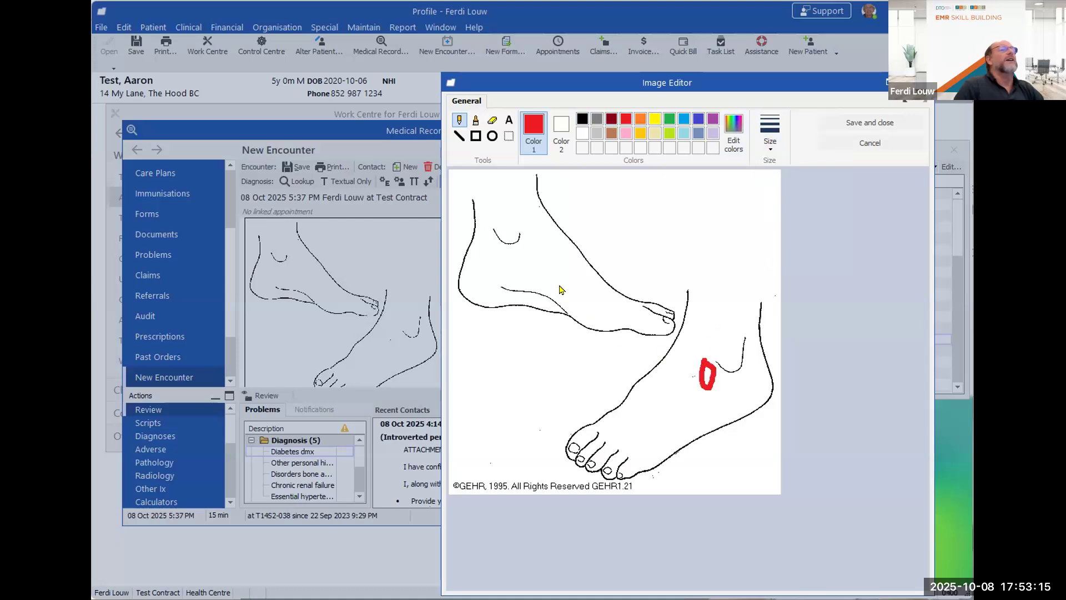
{"action": "left_click_drag", "start_coordinate": [569, 295], "coordinate": [567, 289]}
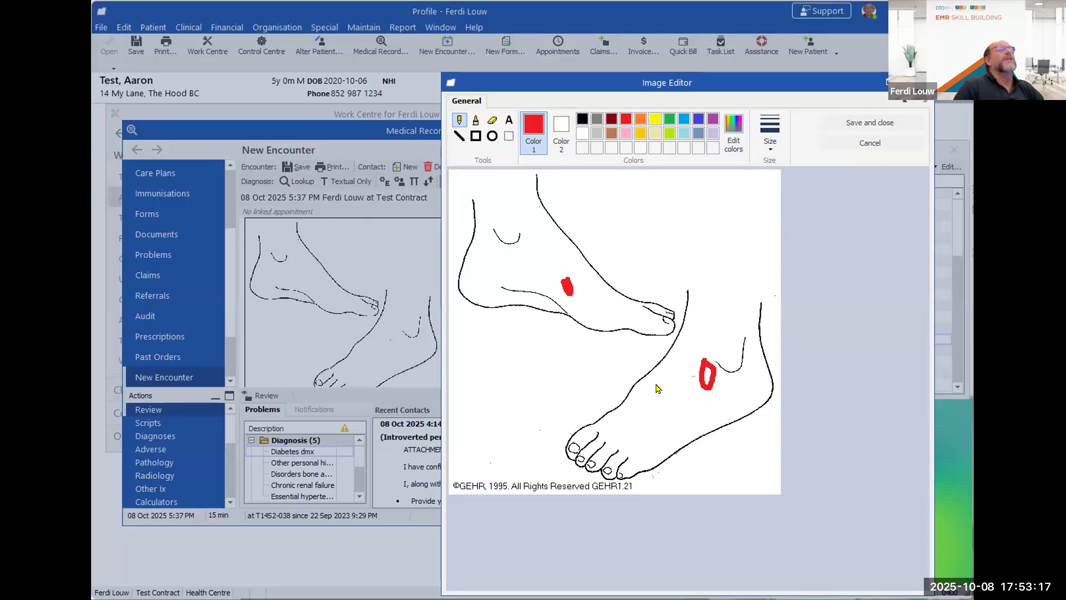
{"action": "left_click_drag", "start_coordinate": [699, 420], "coordinate": [656, 386]}
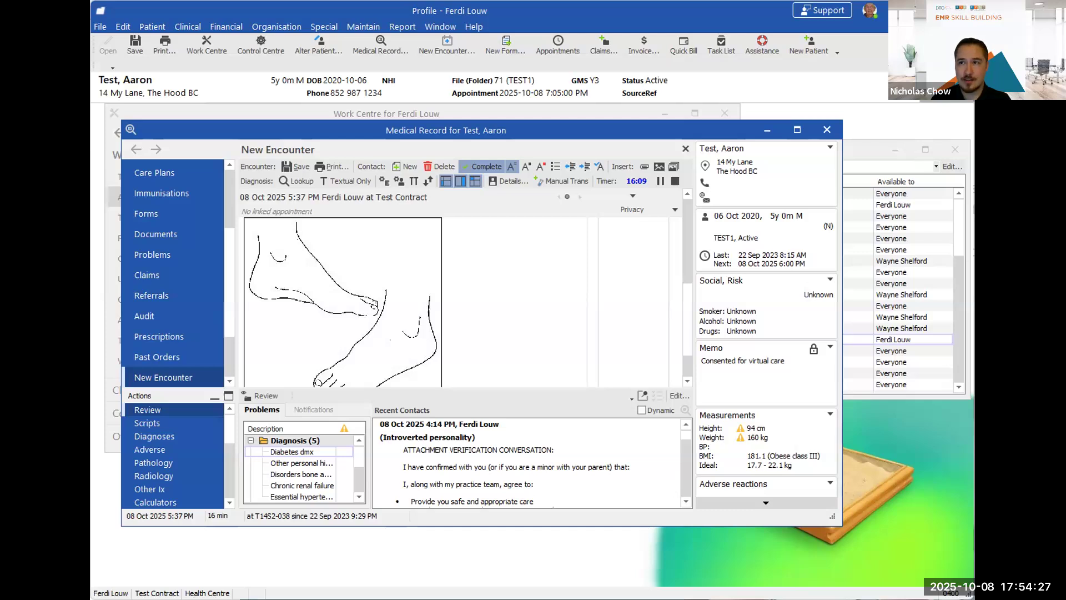
Step: Open the HX typing template for editing and insert an empty placeholder after the Social History heading
{"action": "left_click", "coordinate": [558, 327]}
{"action": "left_click", "coordinate": [859, 338]}
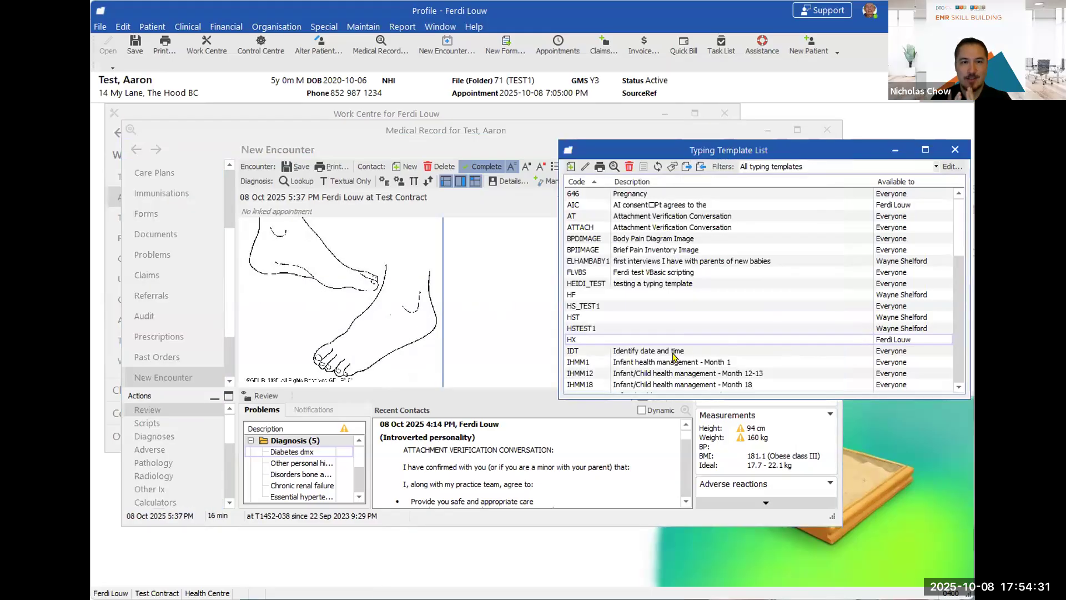
{"action": "left_click", "coordinate": [571, 341]}
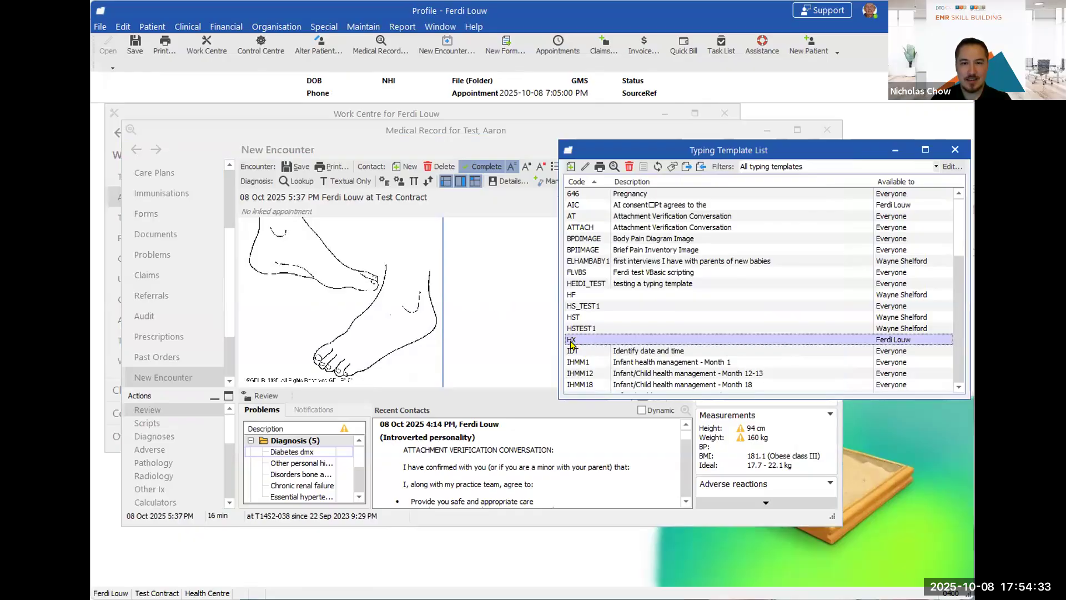
{"action": "double_click", "coordinate": [569, 338]}
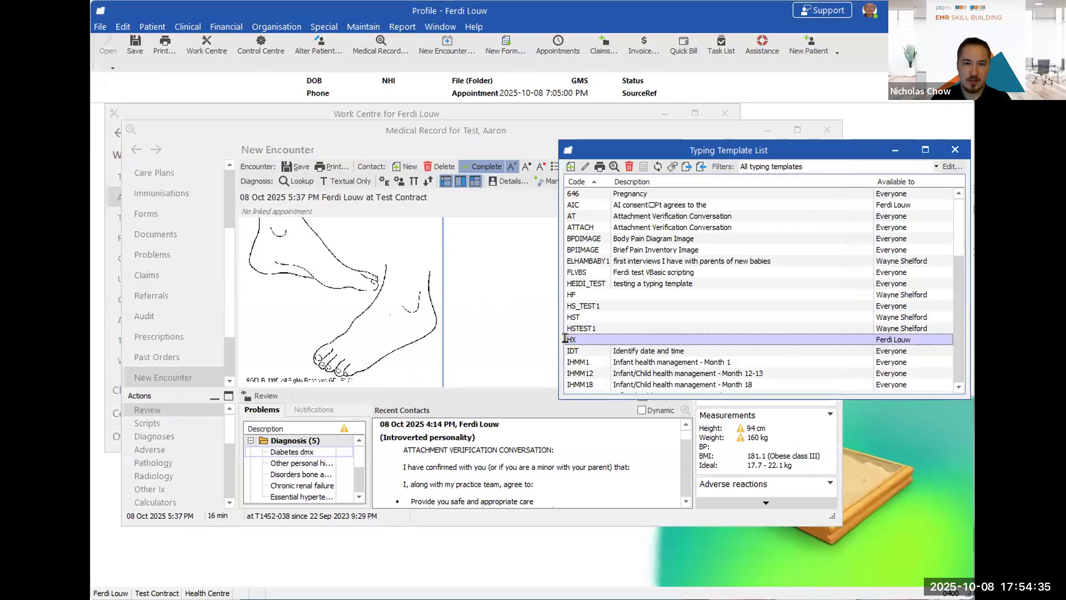
{"action": "left_click", "coordinate": [546, 338]}
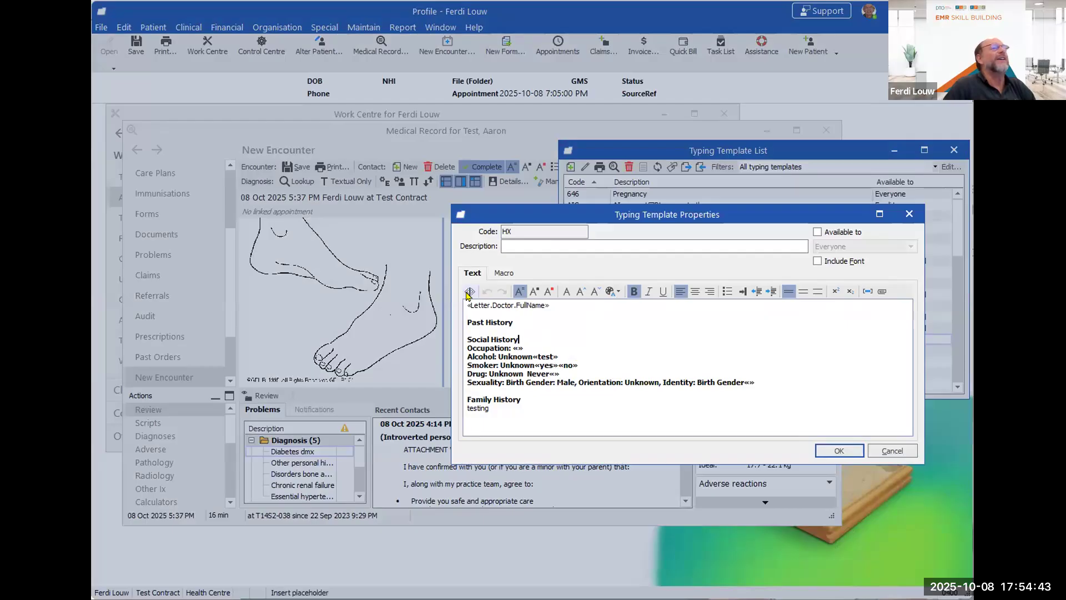
{"action": "left_click", "coordinate": [469, 291]}
Step: Add «yes» and «no» placeholders after the Past History heading in the HX template, with a space before «yes»
{"action": "left_click", "coordinate": [525, 324]}
{"action": "left_click", "coordinate": [471, 291]}
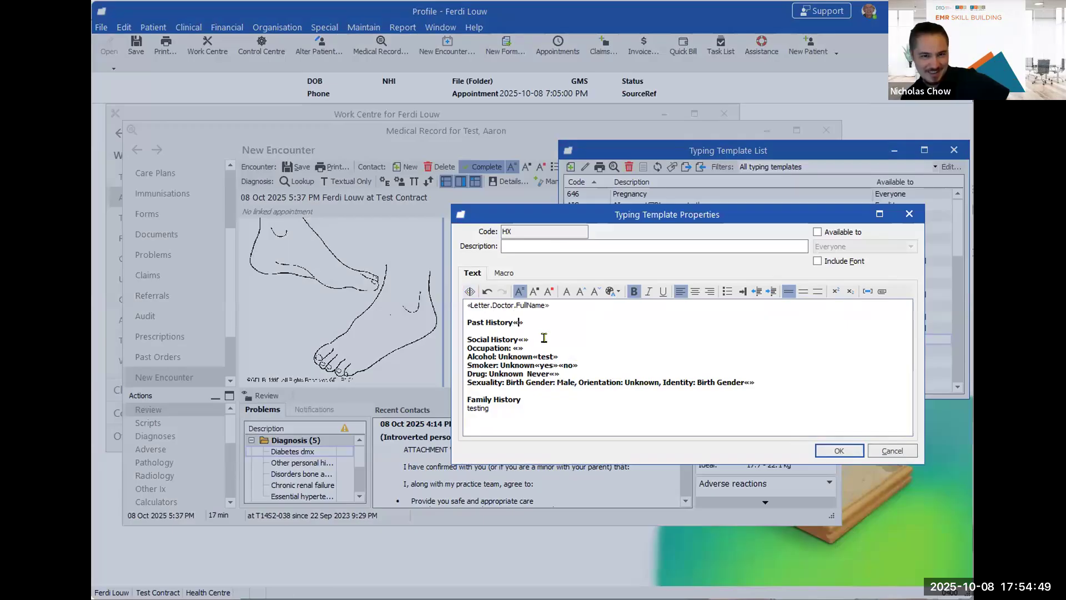
{"action": "type", "text": "yes"}
{"action": "left_click", "coordinate": [537, 322]}
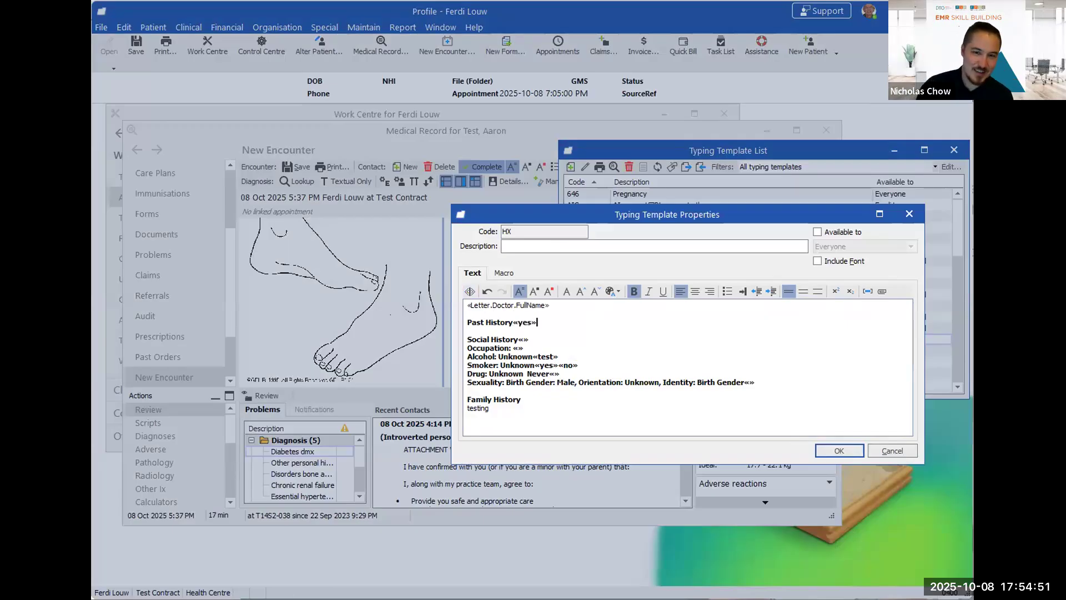
{"action": "left_click", "coordinate": [470, 291]}
{"action": "type", "text": "no»"}
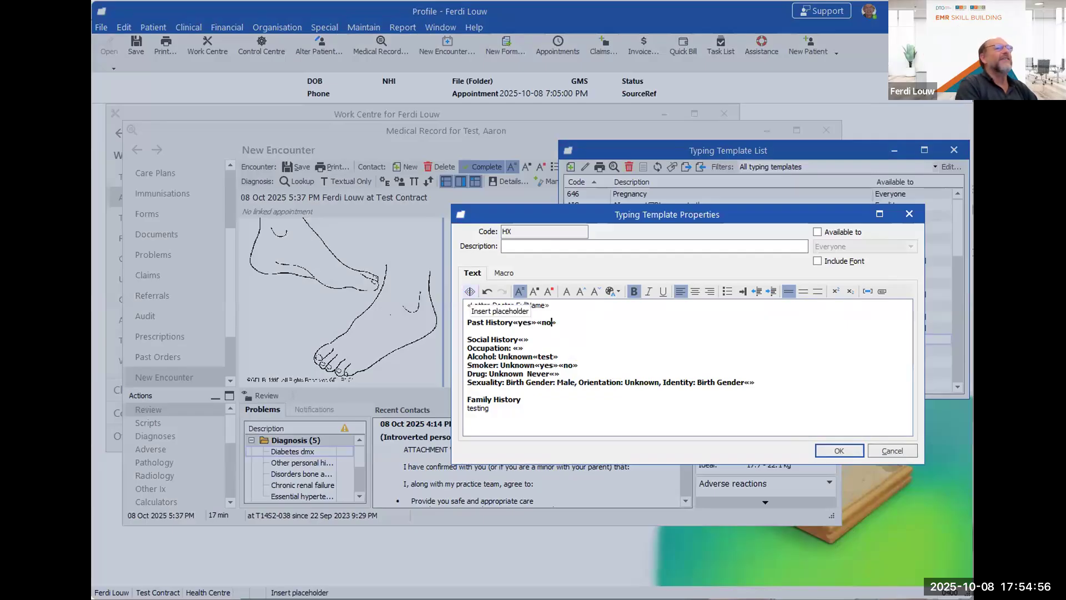
{"action": "key", "text": "Left"}
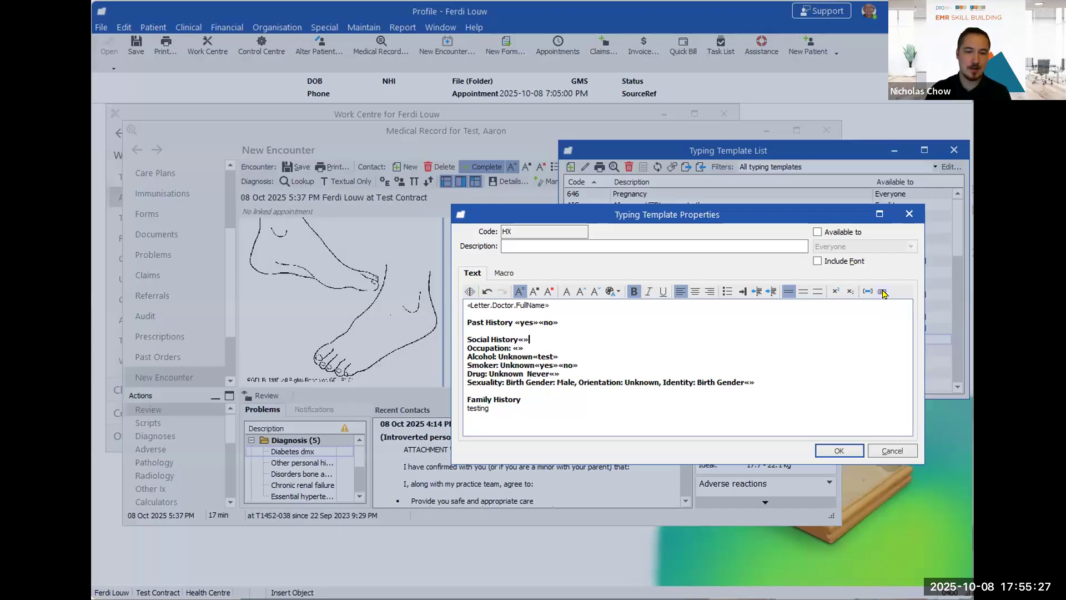
Step: View the object types available for insertion into the HX template, and close the dialog without inserting anything
{"action": "left_click", "coordinate": [883, 293]}
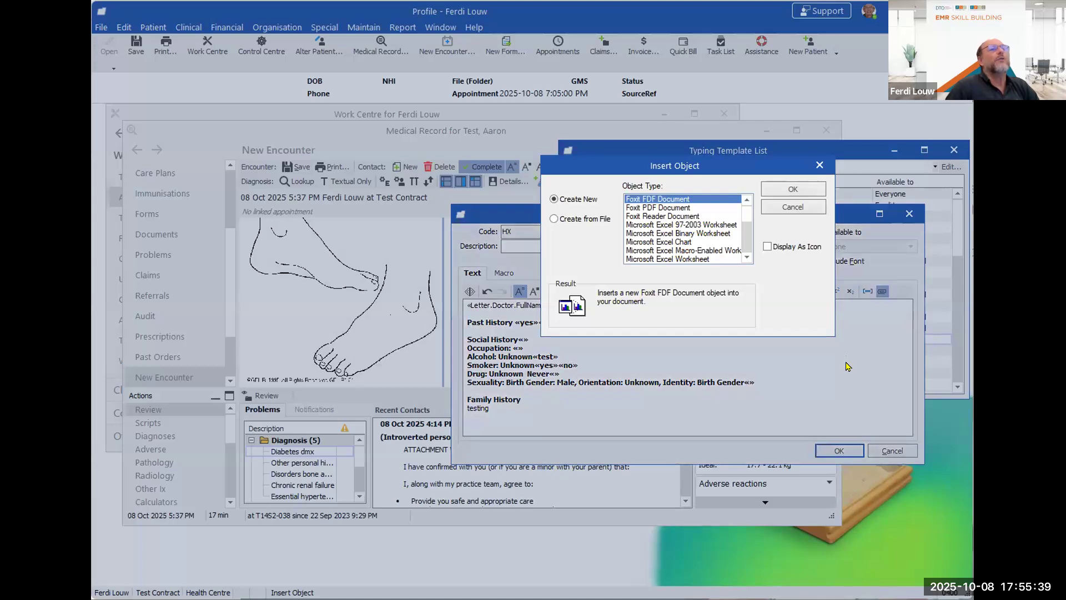
{"action": "left_click", "coordinate": [818, 166]}
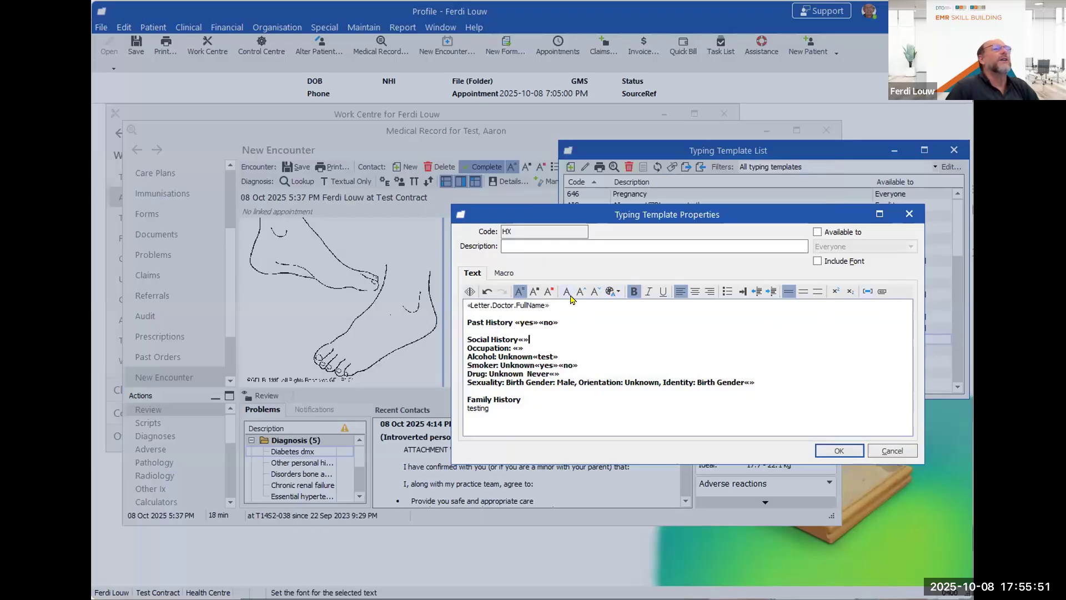
Step: Set the font color to red for the text from the end of the Alcohol line through «Smoker: Unknown» in the HX template
{"action": "mouse_move", "coordinate": [545, 358]}
{"action": "left_mouse_down"}
{"action": "mouse_move", "coordinate": [472, 365]}
{"action": "mouse_move", "coordinate": [539, 366]}
{"action": "left_mouse_up"}
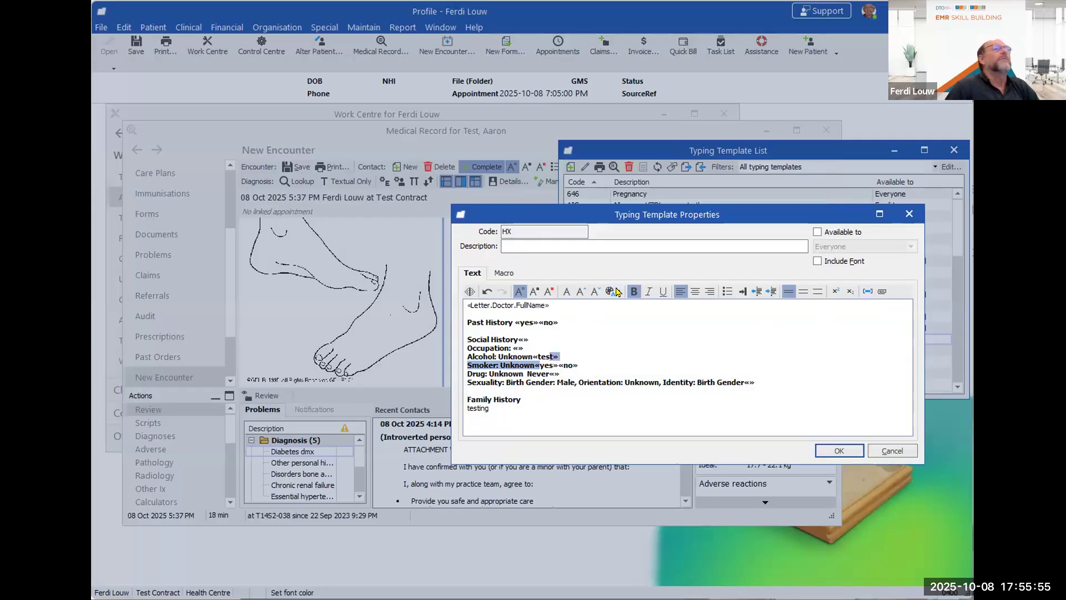
{"action": "left_click", "coordinate": [618, 292]}
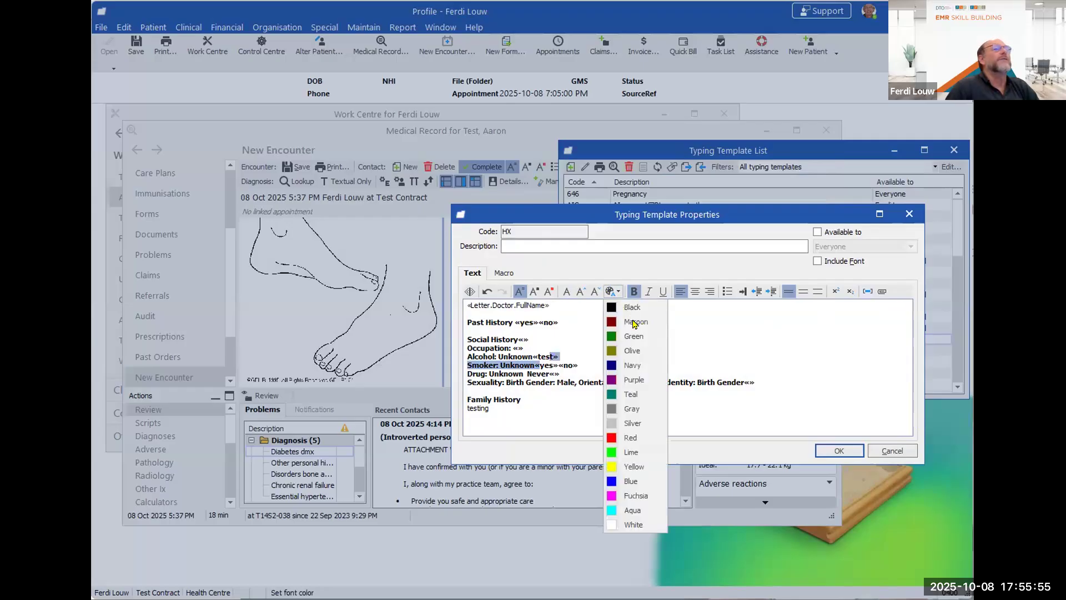
{"action": "left_click", "coordinate": [631, 438]}
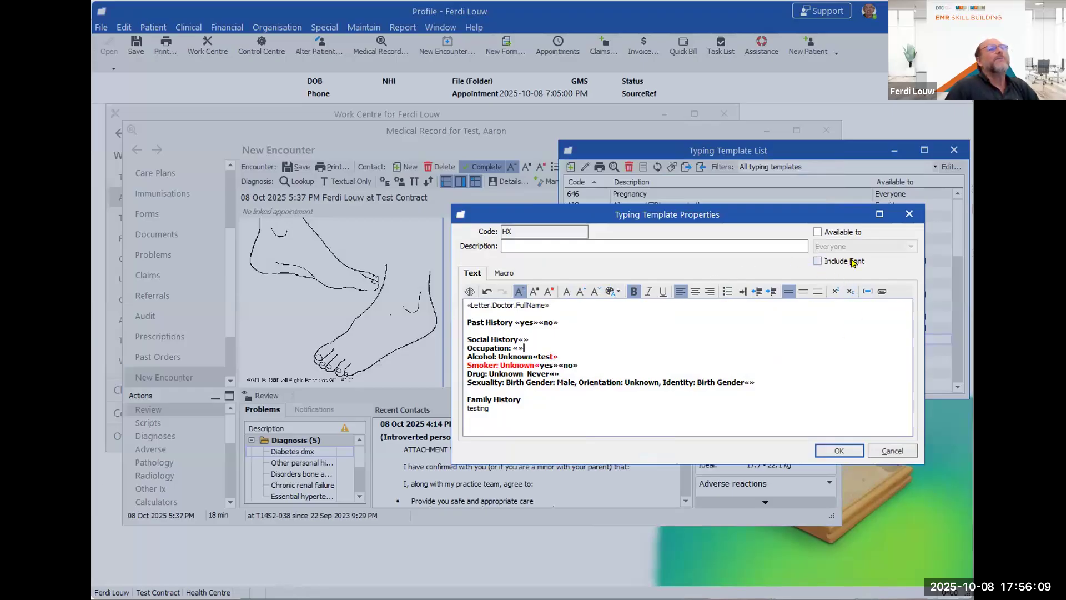
Step: Enable the Include Font option for the HX typing template and save the template
{"action": "left_click", "coordinate": [818, 262]}
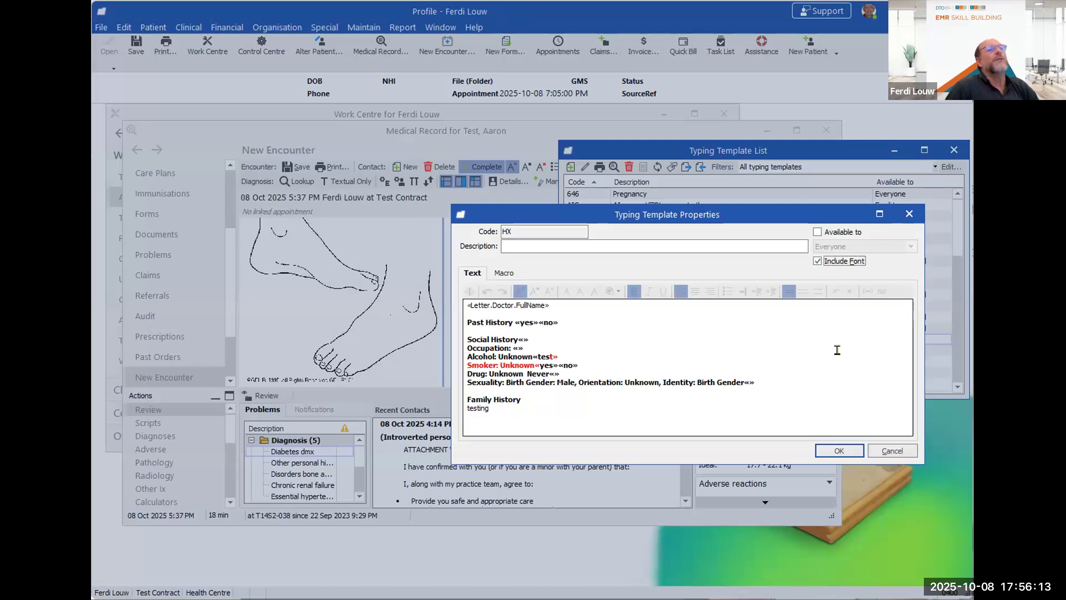
{"action": "left_click", "coordinate": [817, 261]}
{"action": "left_click", "coordinate": [817, 260]}
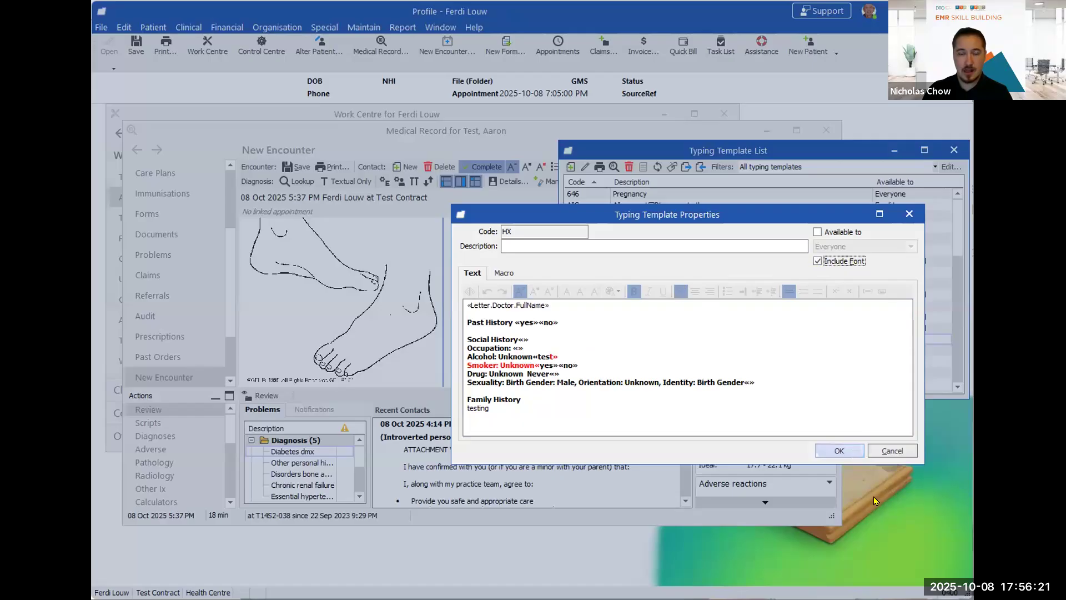
{"action": "left_click", "coordinate": [854, 453]}
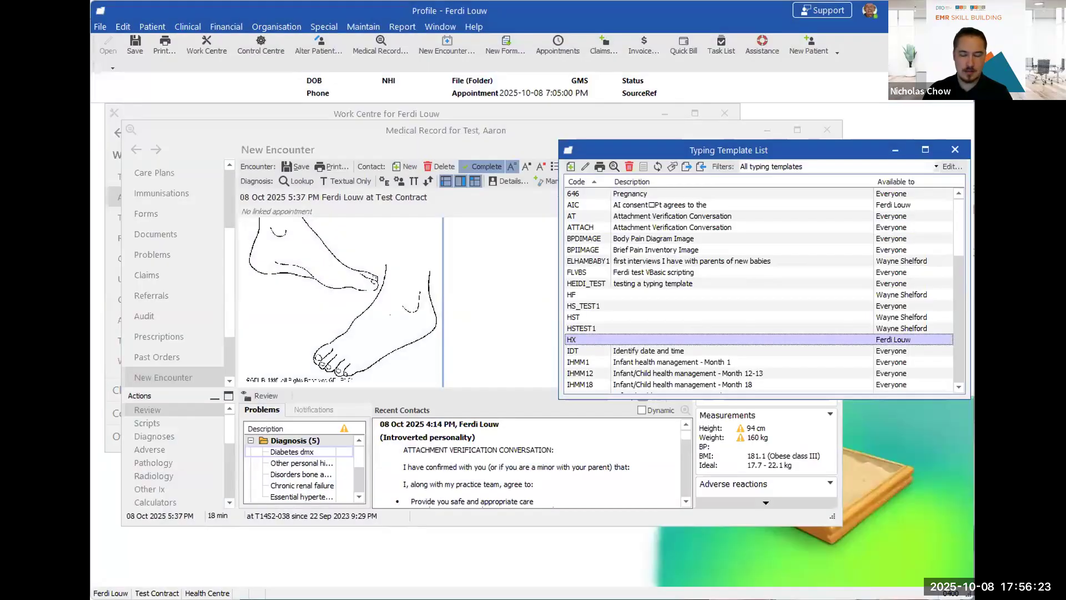